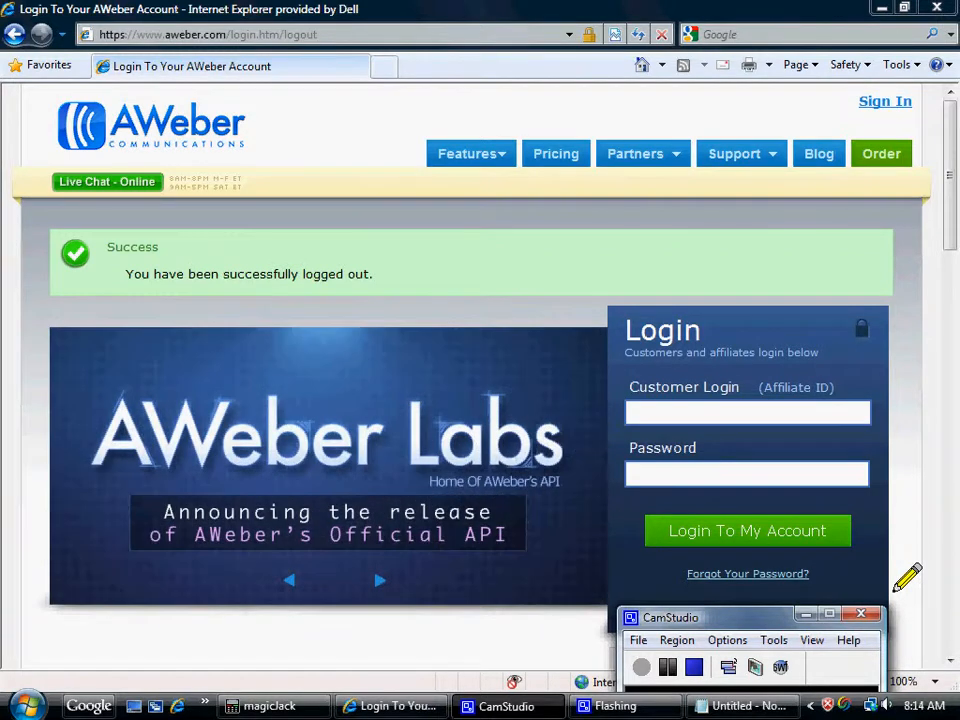
Log in to the AWeber account using the saved customer login.
click(649, 423)
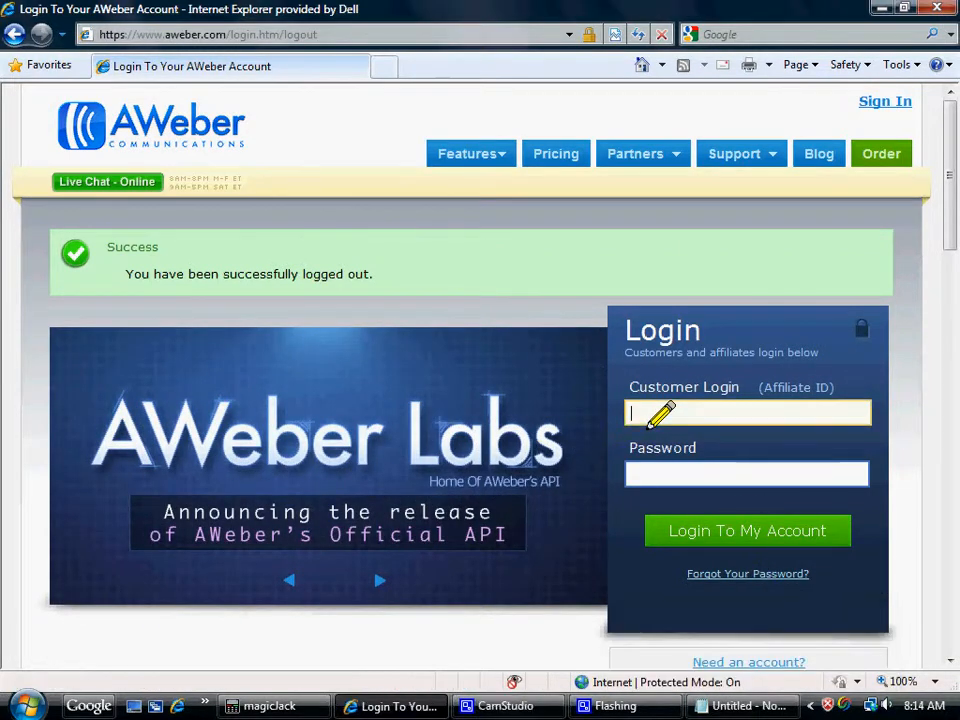
text(d)
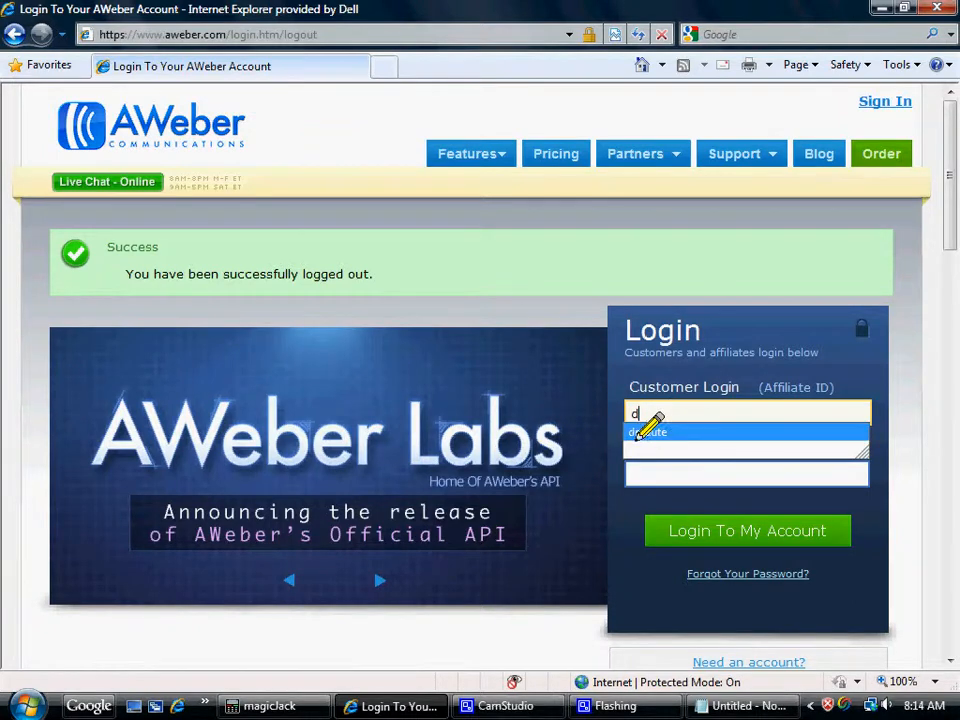
click(638, 437)
click(728, 538)
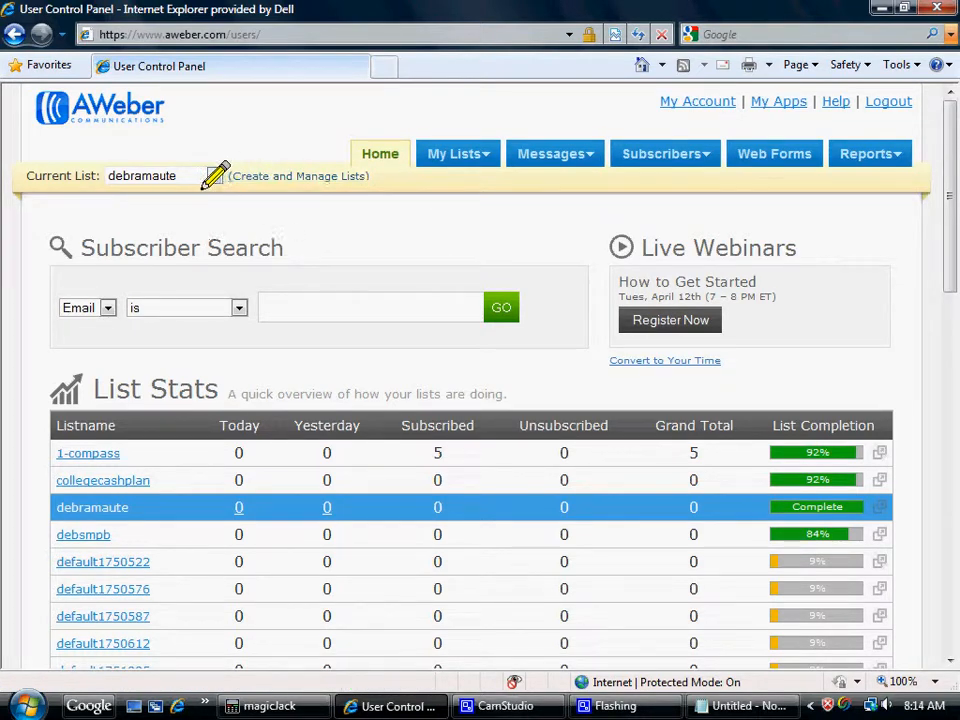
Go to list management and create a new list.
click(242, 182)
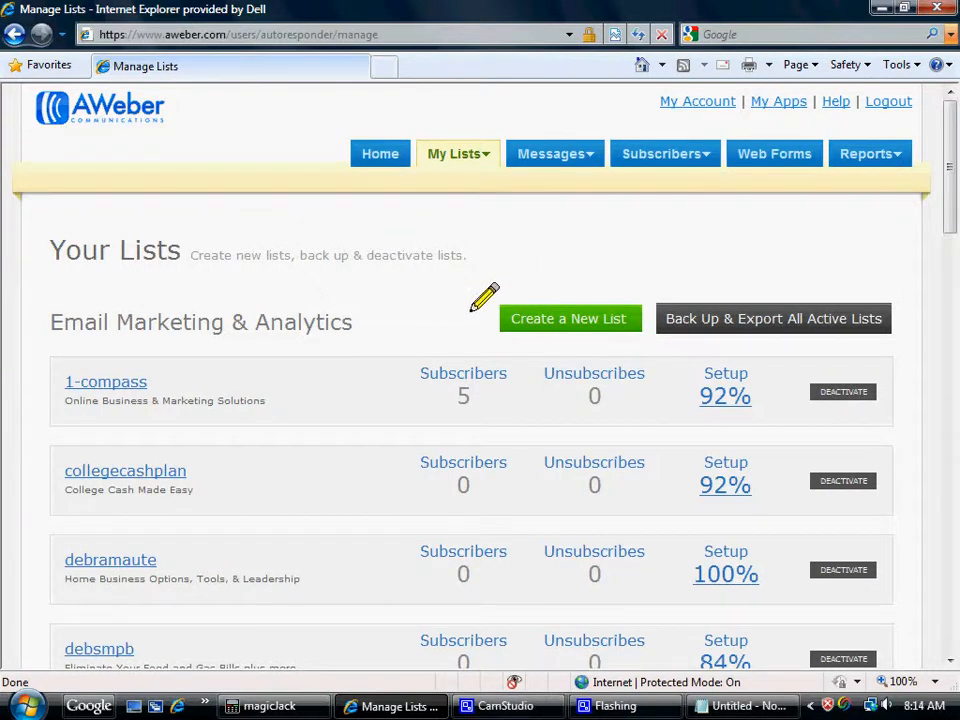
click(563, 320)
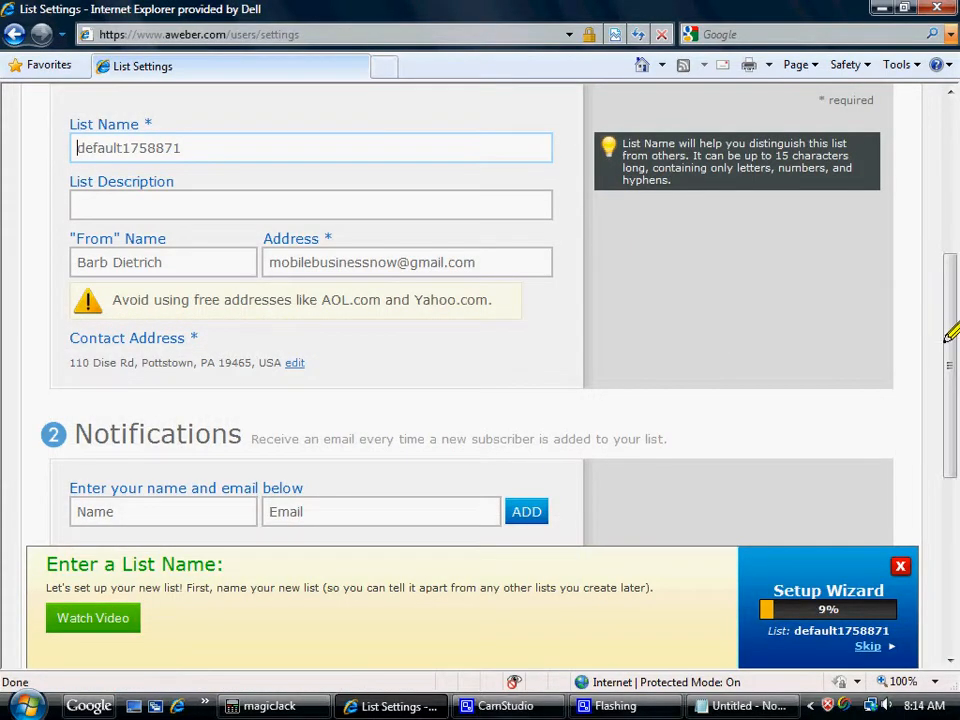
Replace the default list name in the basic information with train3411.
drag(947, 322, 945, 251)
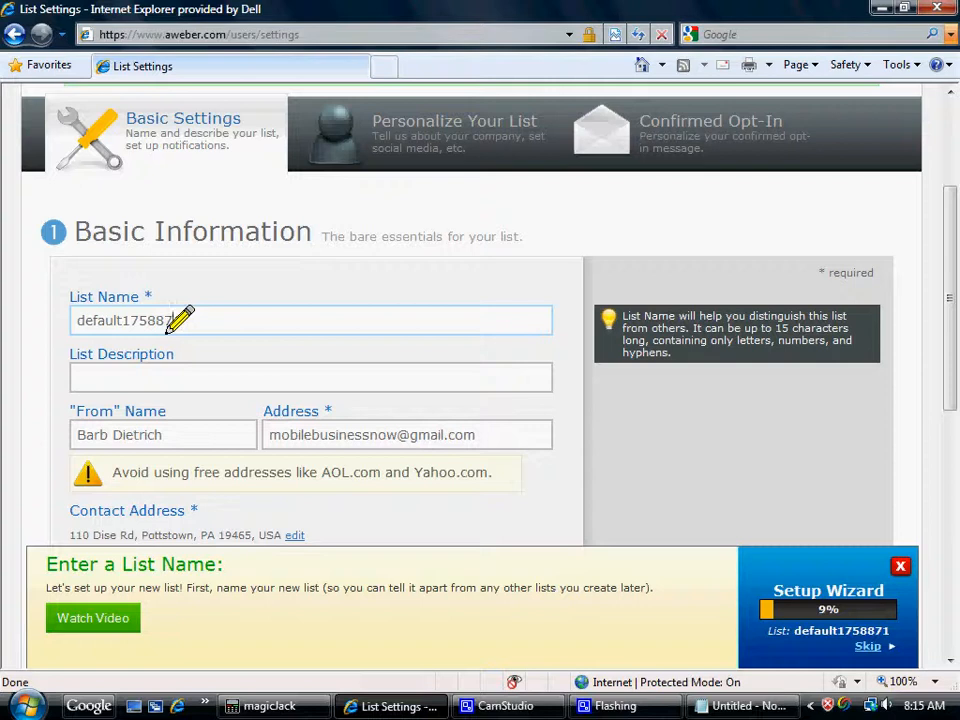
key(BackSpace)
key(BackSpace)
key(BackSpace)
key(BackSpace)
key(BackSpace)
key(BackSpace)
key(BackSpace)
key(BackSpace)
key(BackSpace)
key(BackSpace)
key(BackSpace)
key(BackSpace)
key(BackSpace)
key(BackSpace)
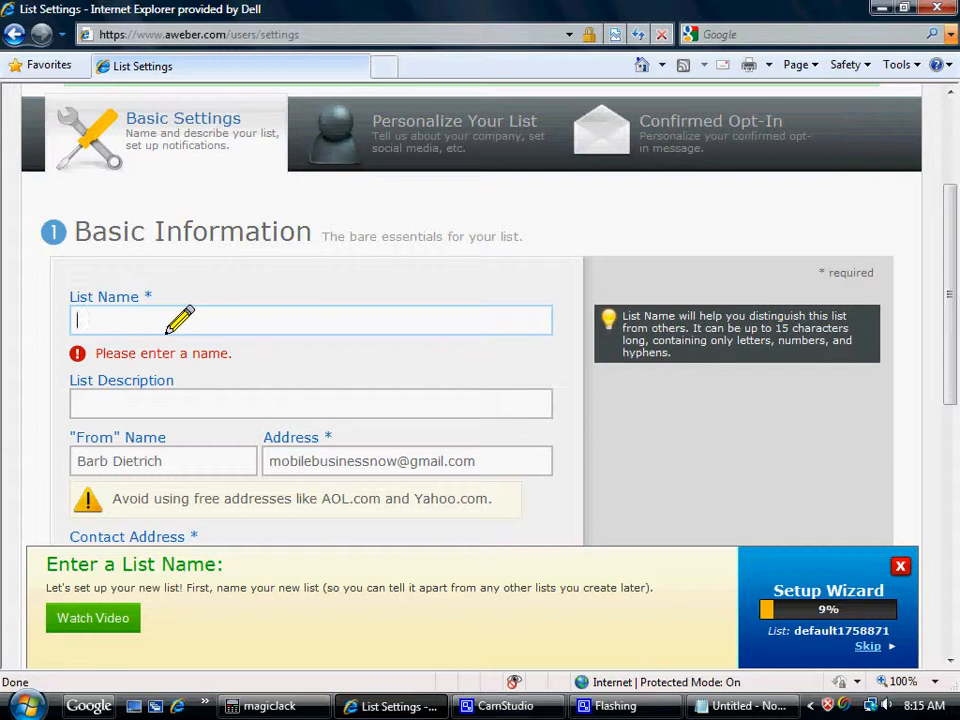
text(train)
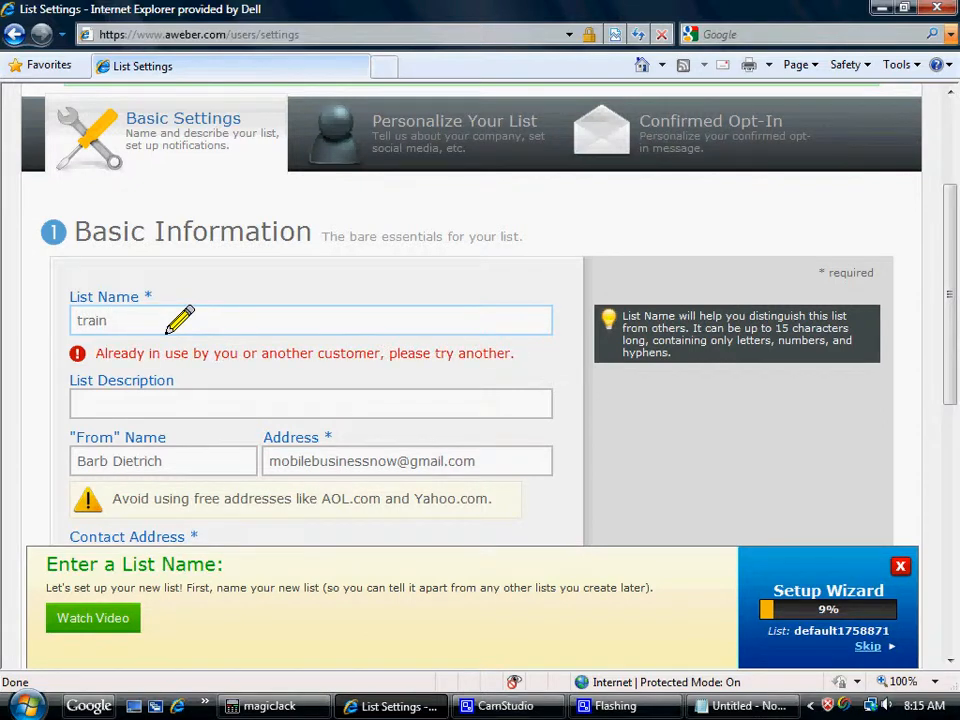
text(4)
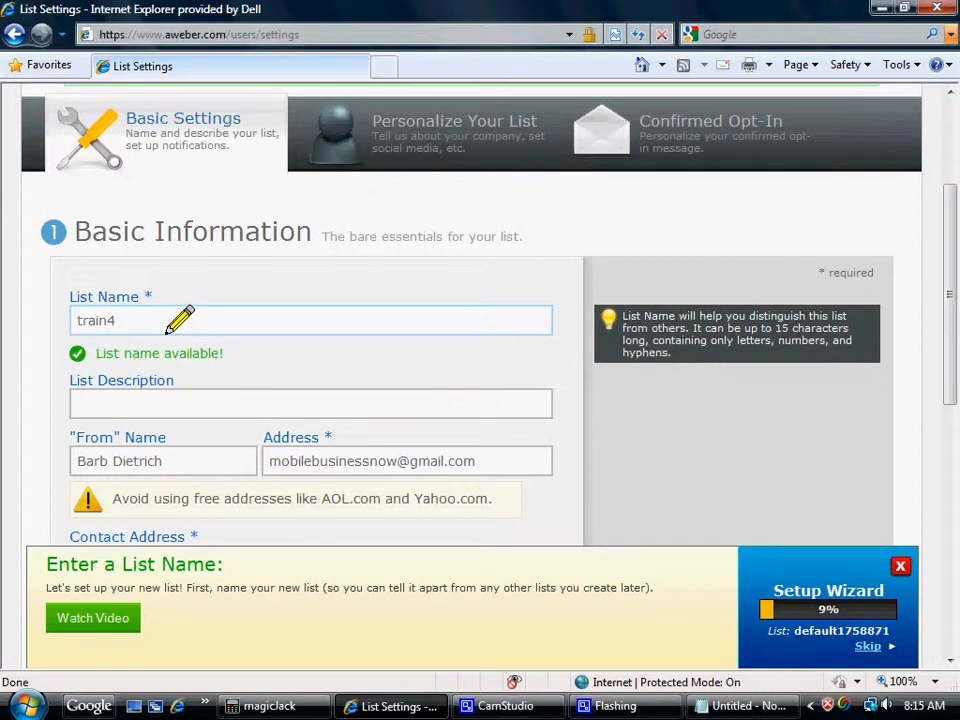
key(BackSpace)
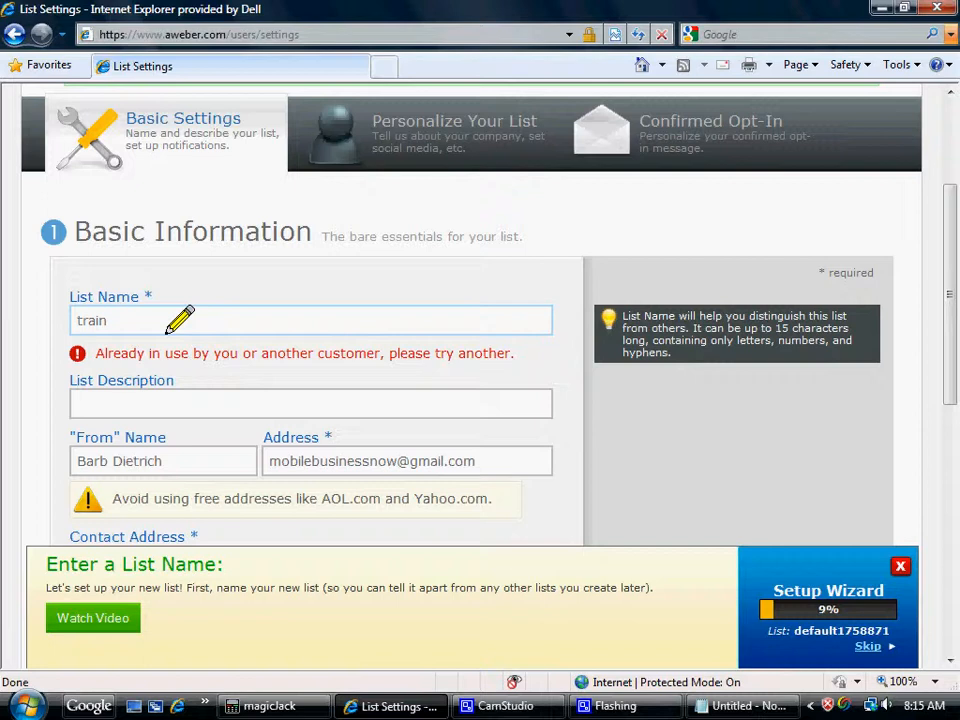
text(34)
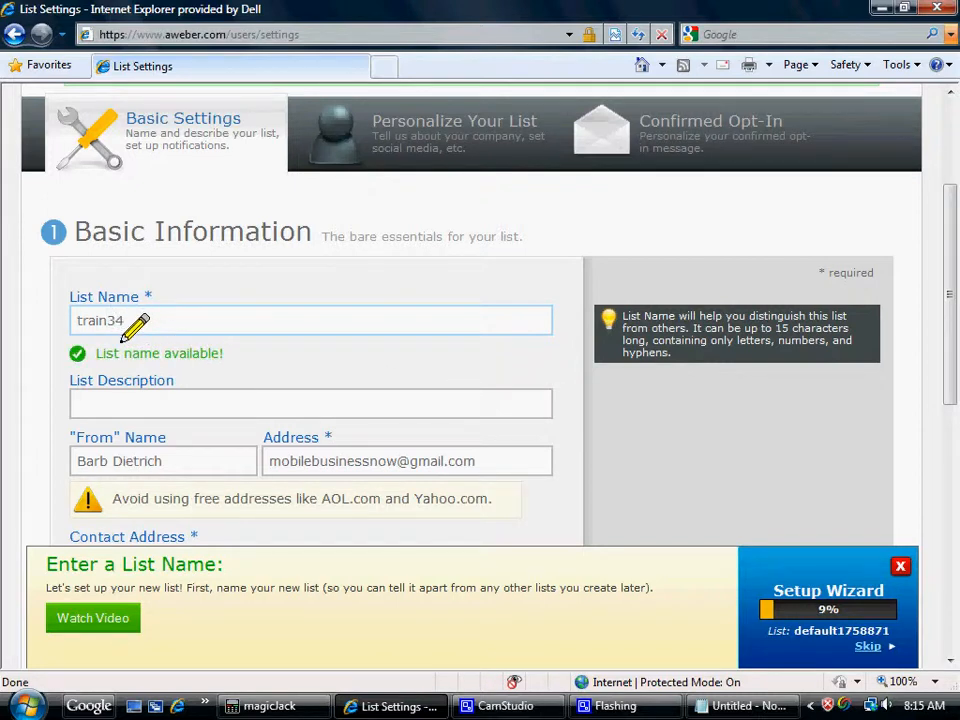
text(11)
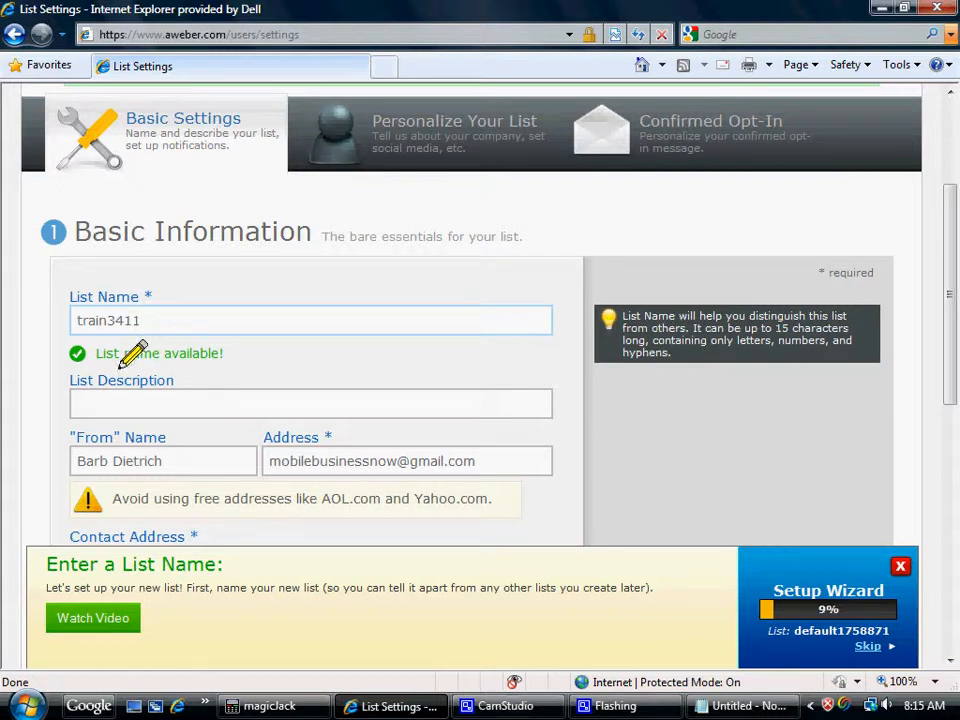
Enter "training video" as the list description.
click(84, 404)
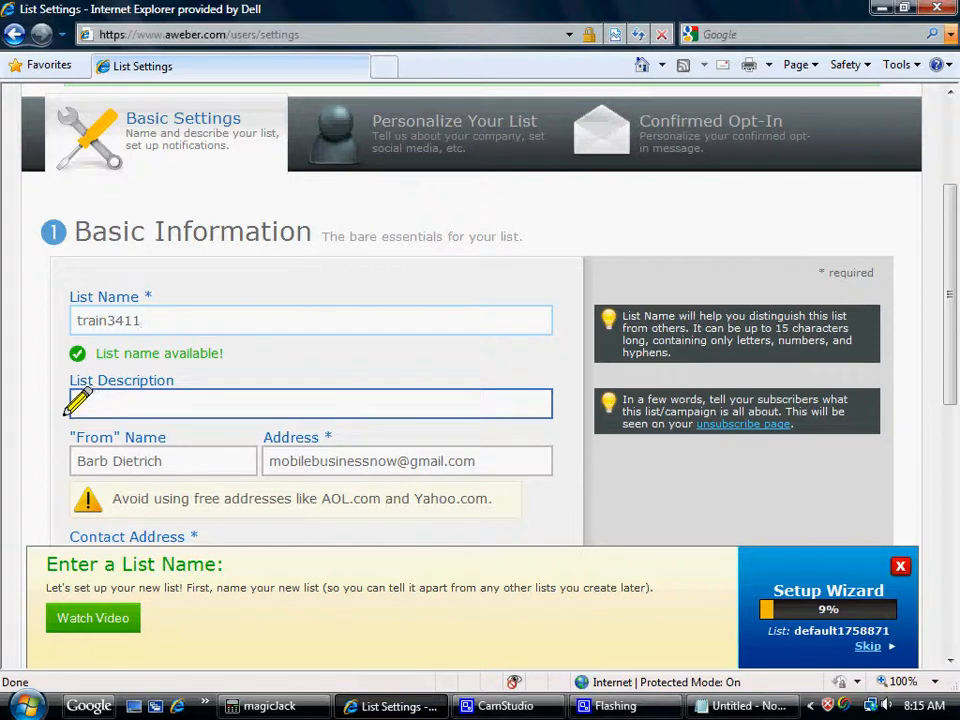
click(72, 404)
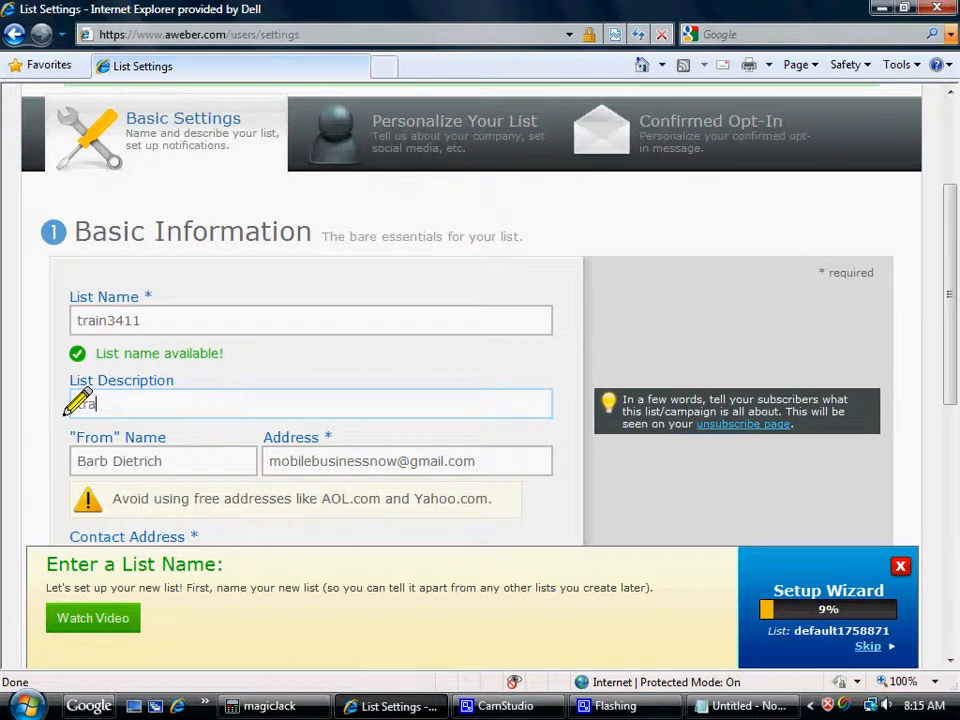
text(training )
text(l)
text(video)
key(Tab)
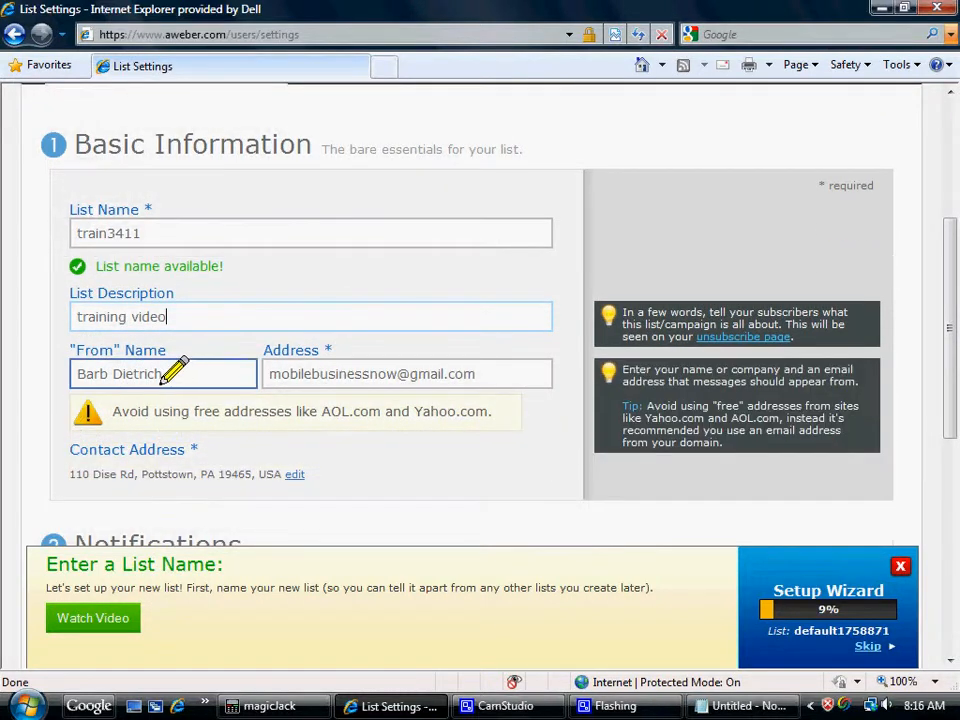
Replace the existing "From" name with the new sender's full name.
drag(165, 378, 58, 380)
key(BackSpace)
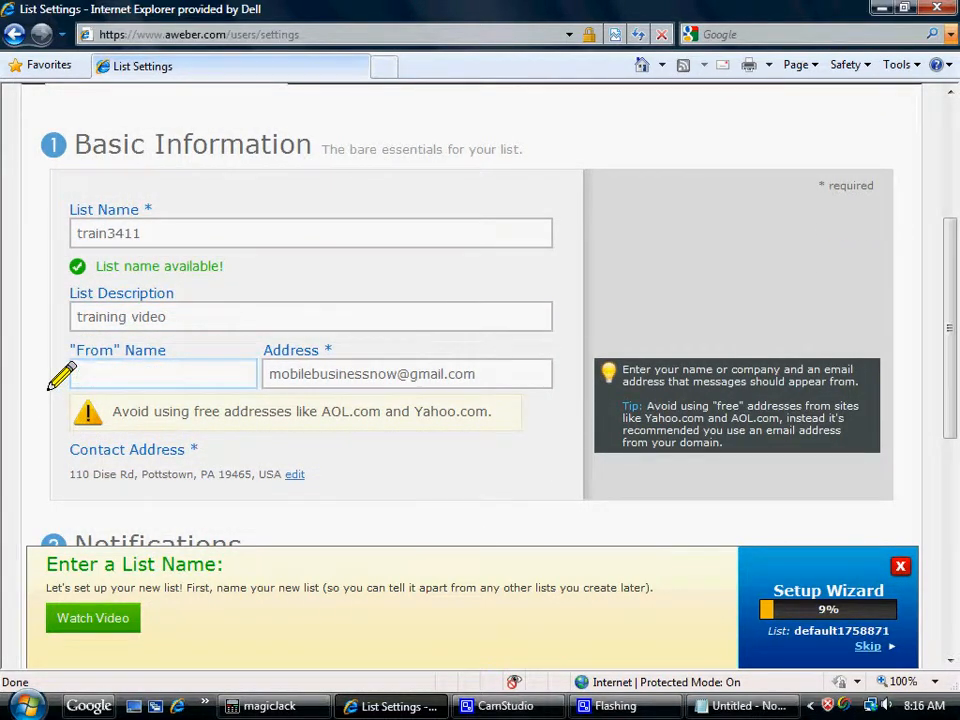
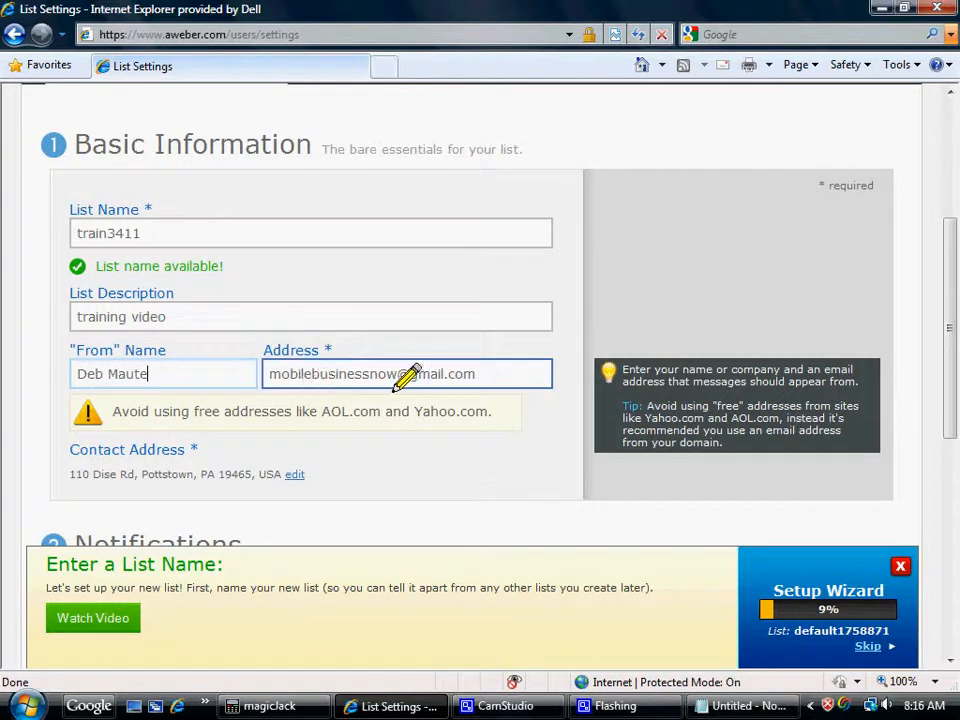
click(396, 374)
key(BackSpace)
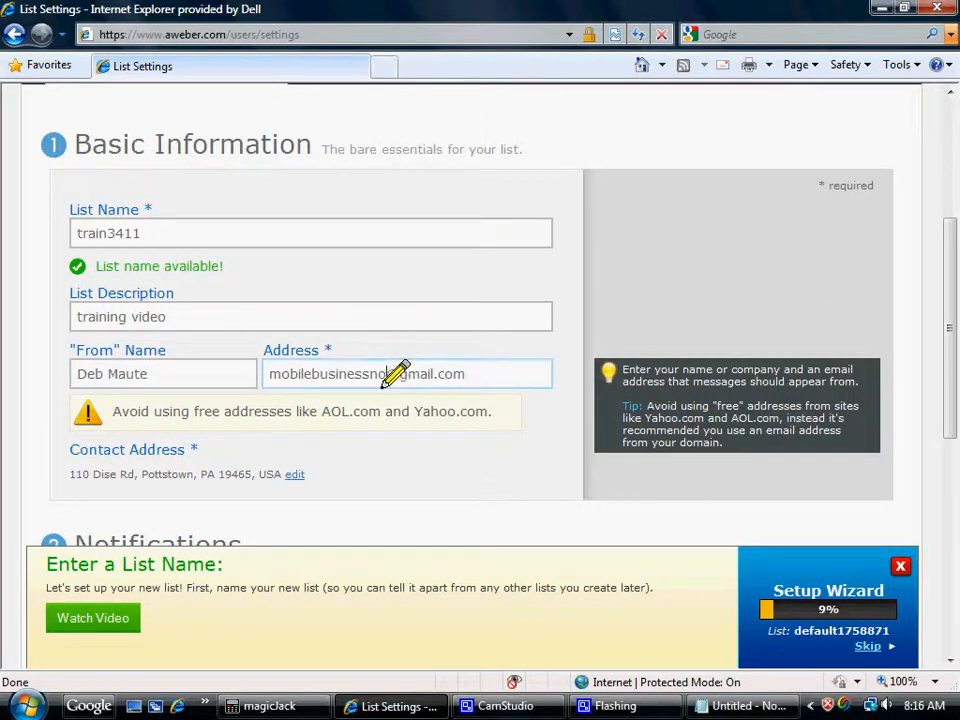
key(BackSpace)
key(BackSpace)
key(BackSpace)
key(BackSpace)
key(BackSpace)
key(BackSpace)
key(BackSpace)
key(BackSpace)
key(BackSpace)
key(BackSpace)
key(BackSpace)
key(BackSpace)
key(BackSpace)
key(BackSpace)
key(BackSpace)
key(BackSpace)
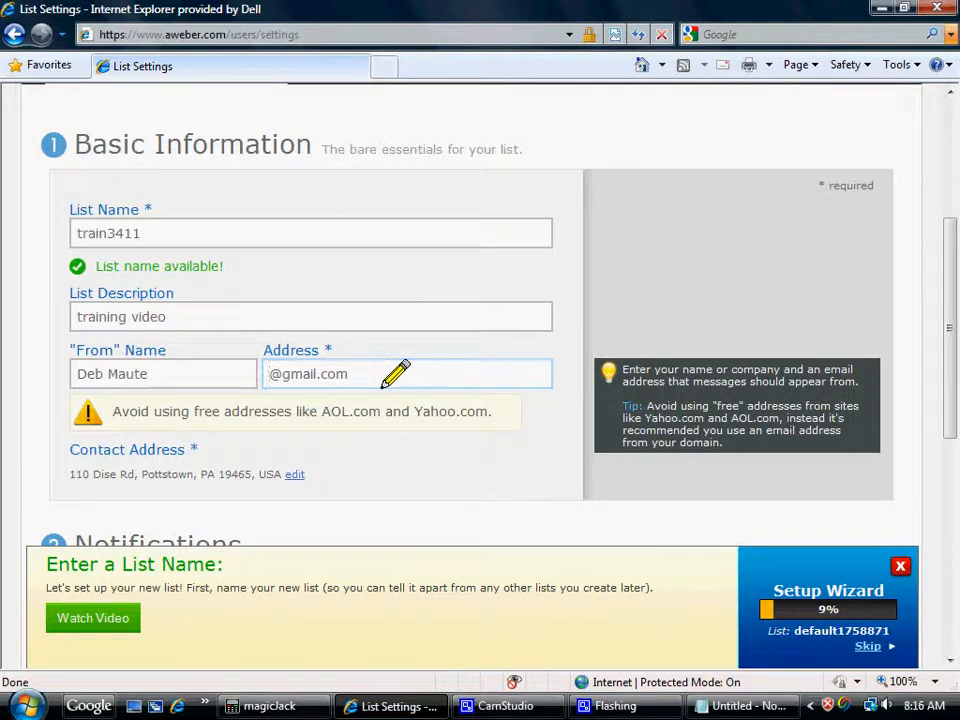
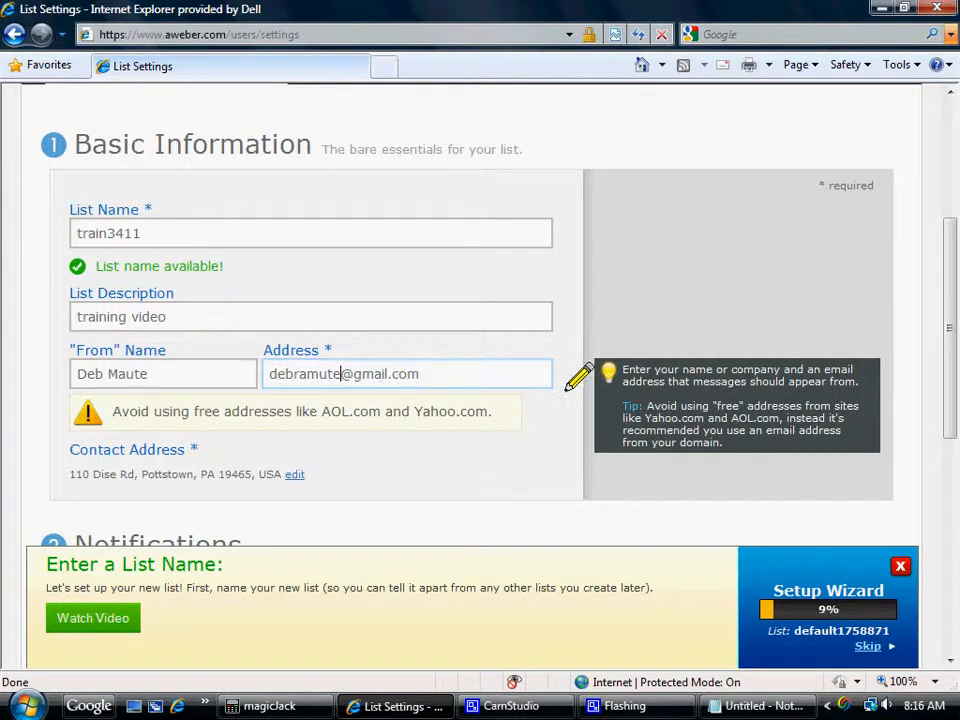
Enter the recipient's first name for the new-subscriber notifications.
drag(945, 375, 945, 416)
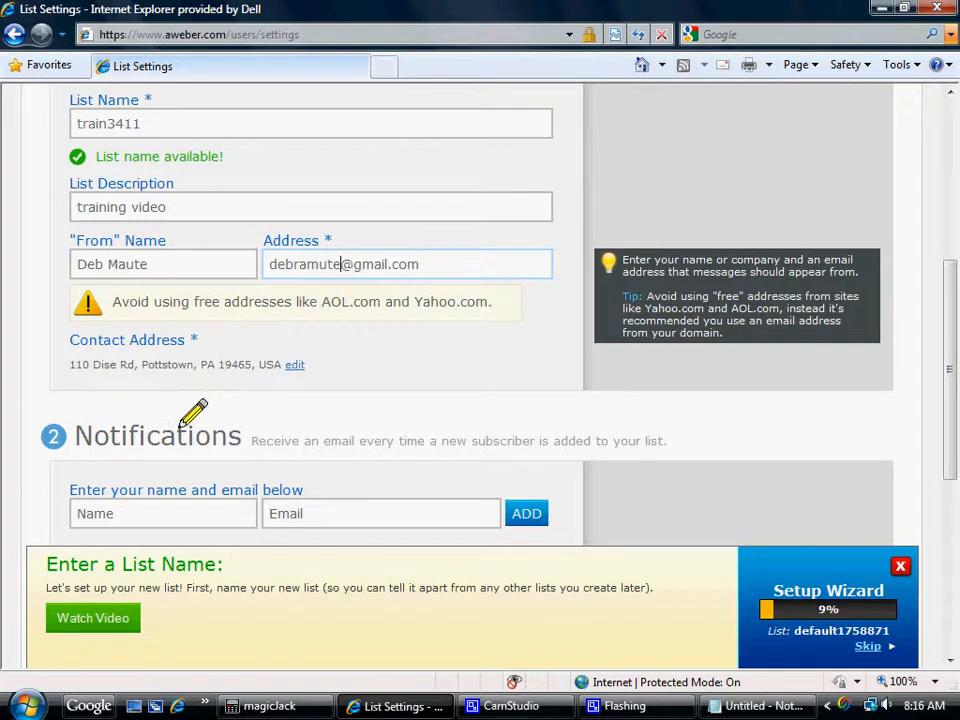
click(158, 514)
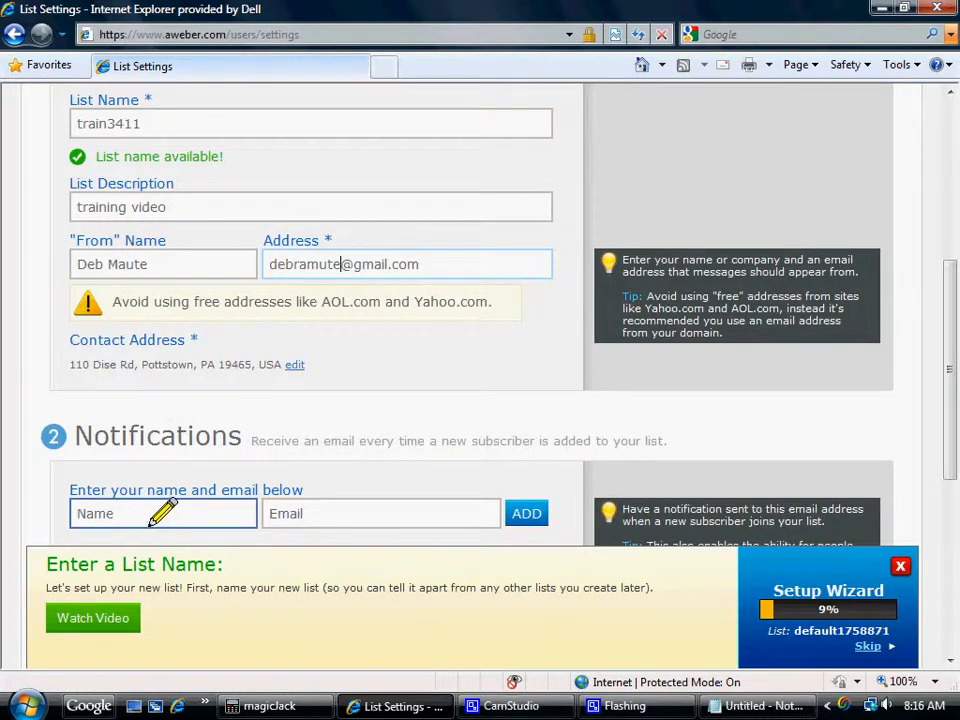
drag(943, 381, 943, 411)
click(270, 428)
click(119, 424)
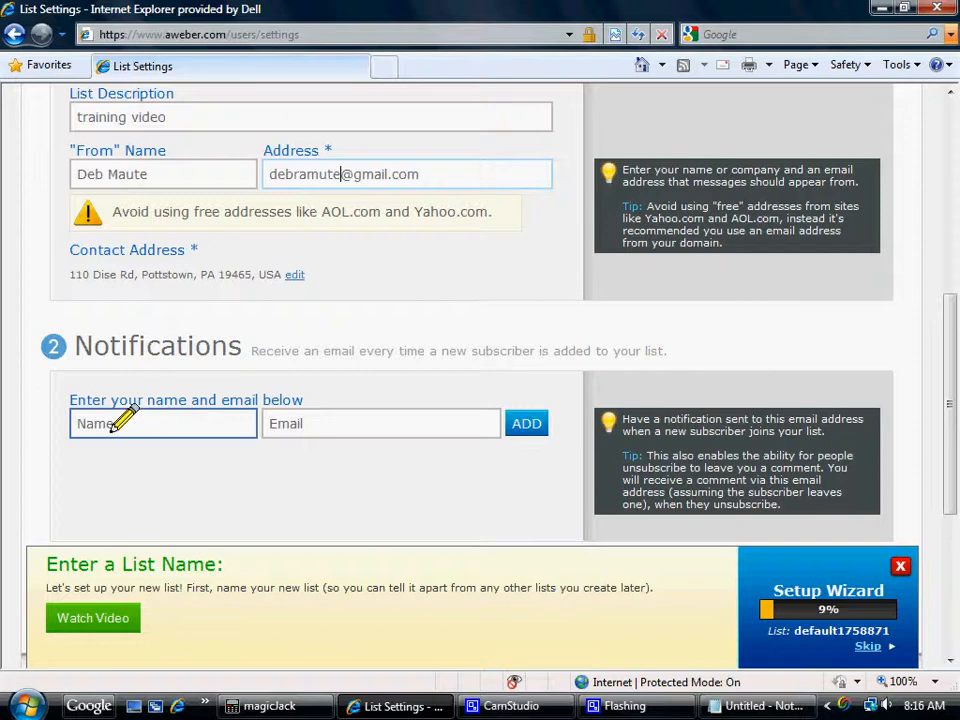
click(120, 422)
click(106, 432)
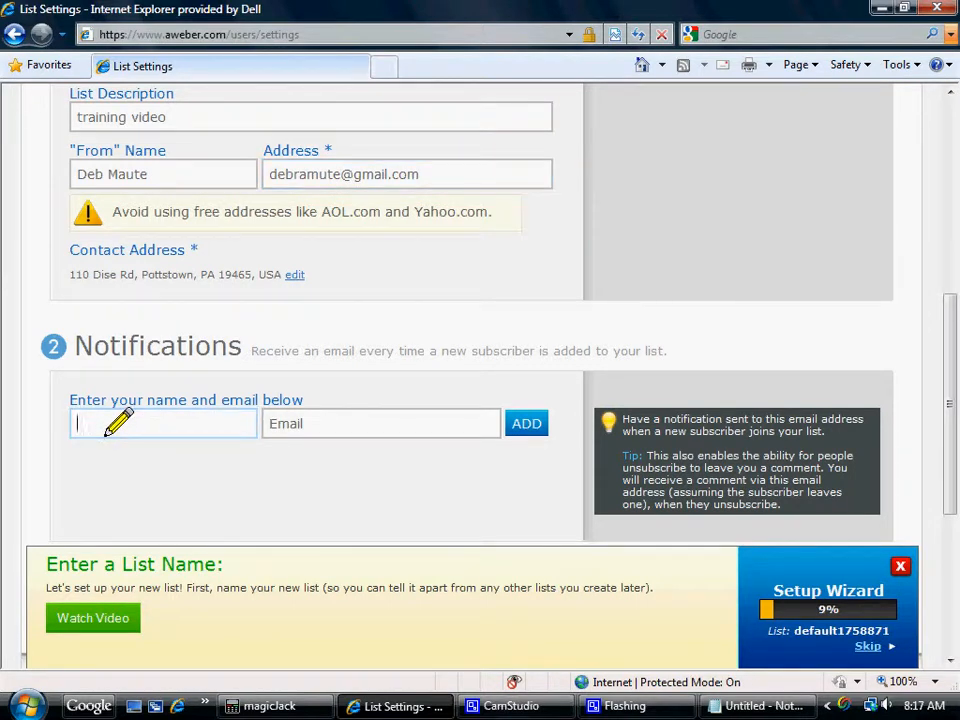
text(Deb)
key(Tab)
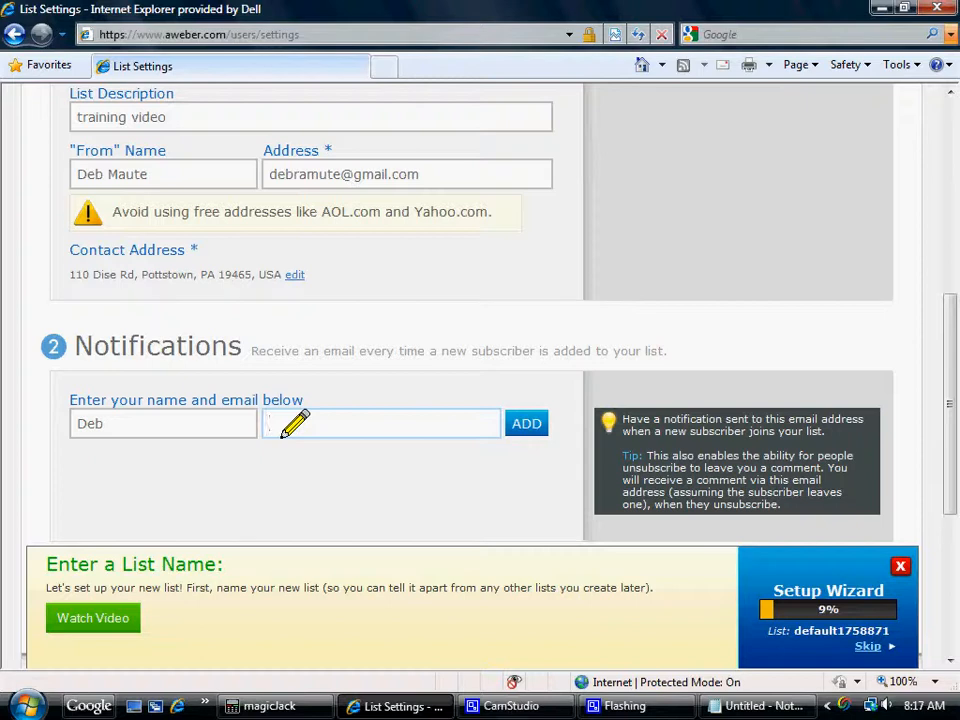
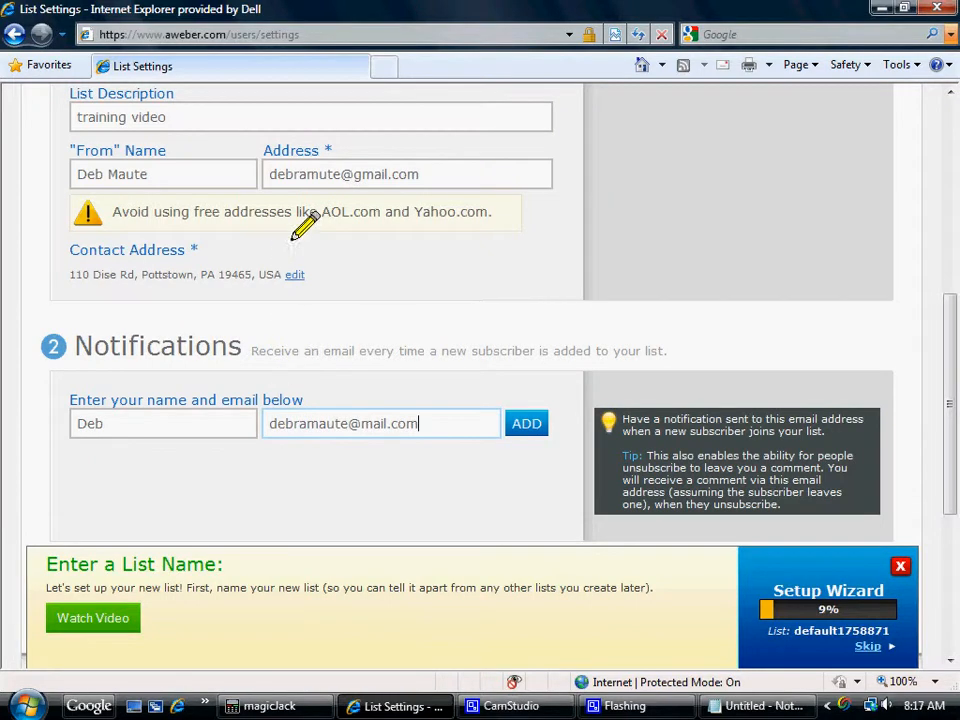
Correct the spelling of the sender's "From" email address and add the entered notification recipient to the list.
click(322, 175)
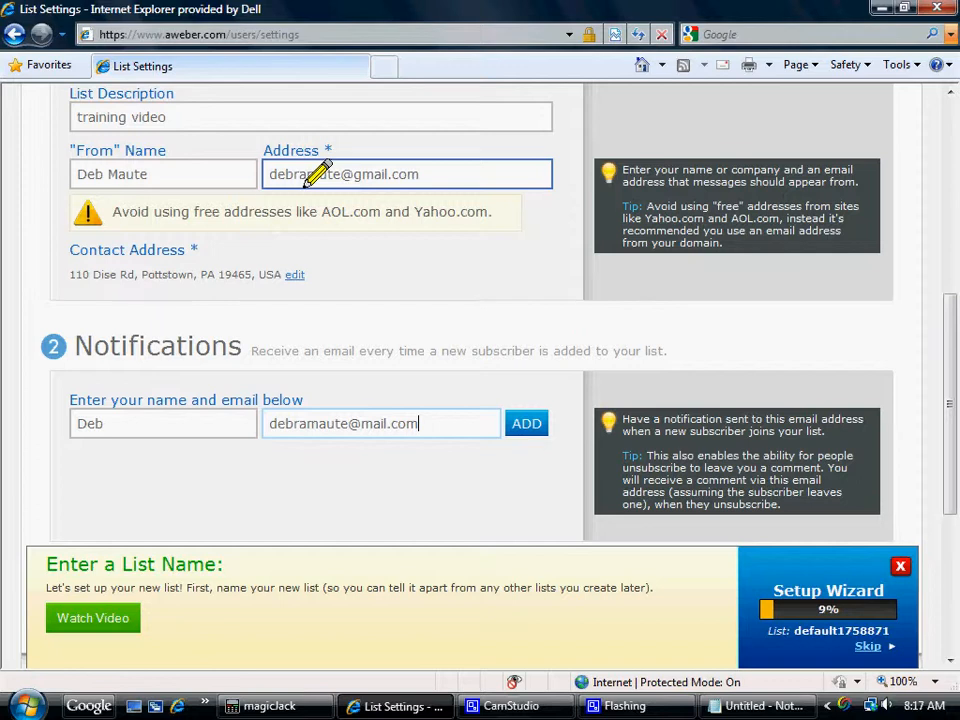
click(520, 424)
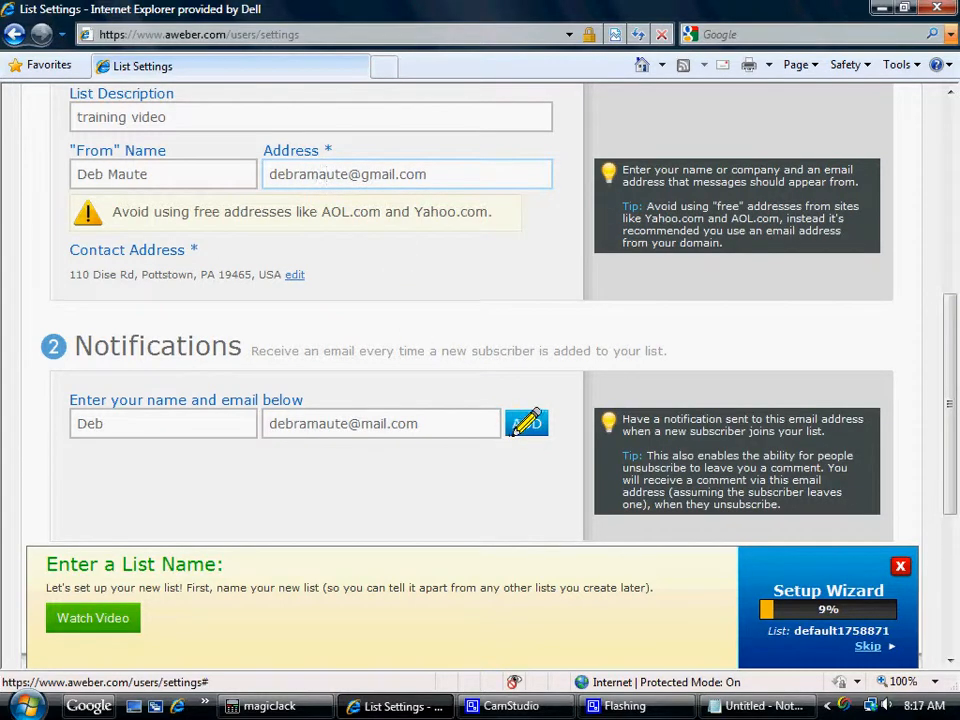
click(97, 485)
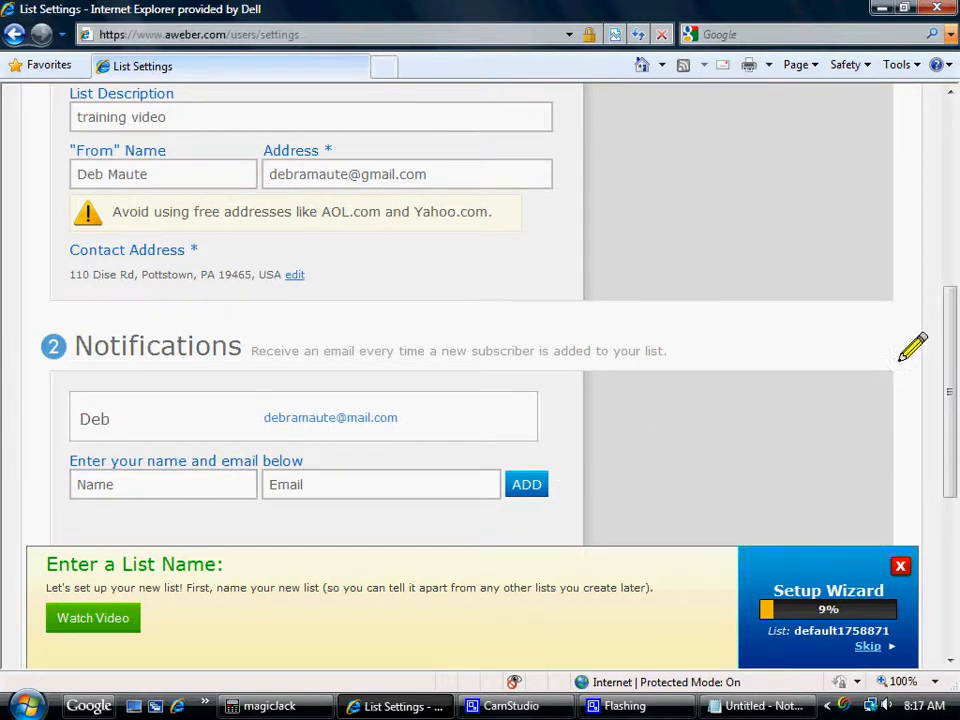
click(245, 494)
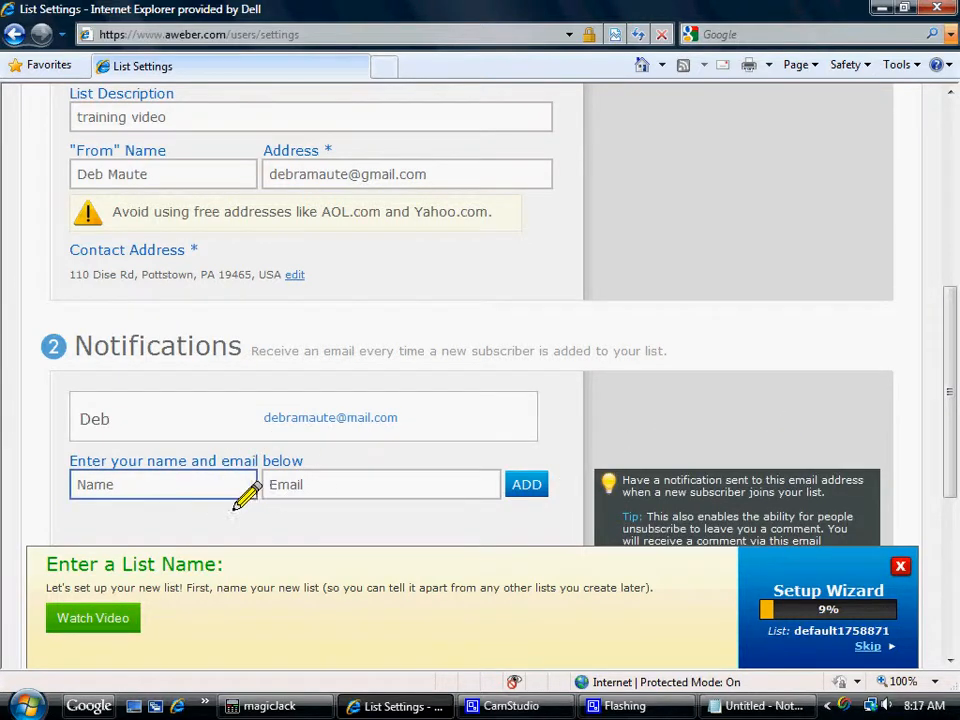
click(336, 490)
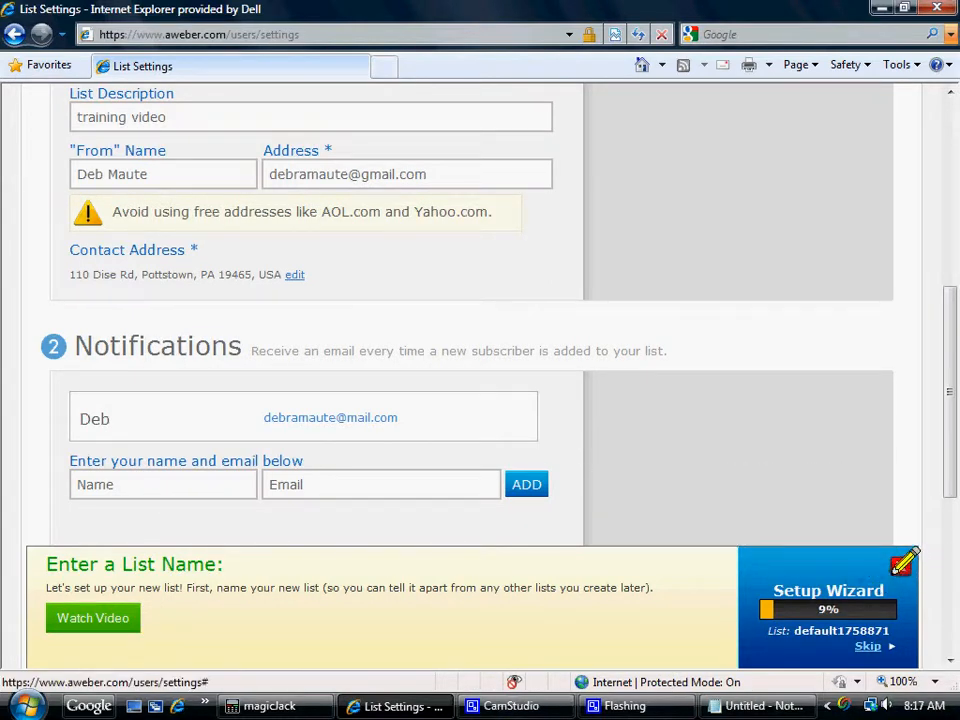
Close the Setup Wizard banner and save the list's basic settings.
click(898, 566)
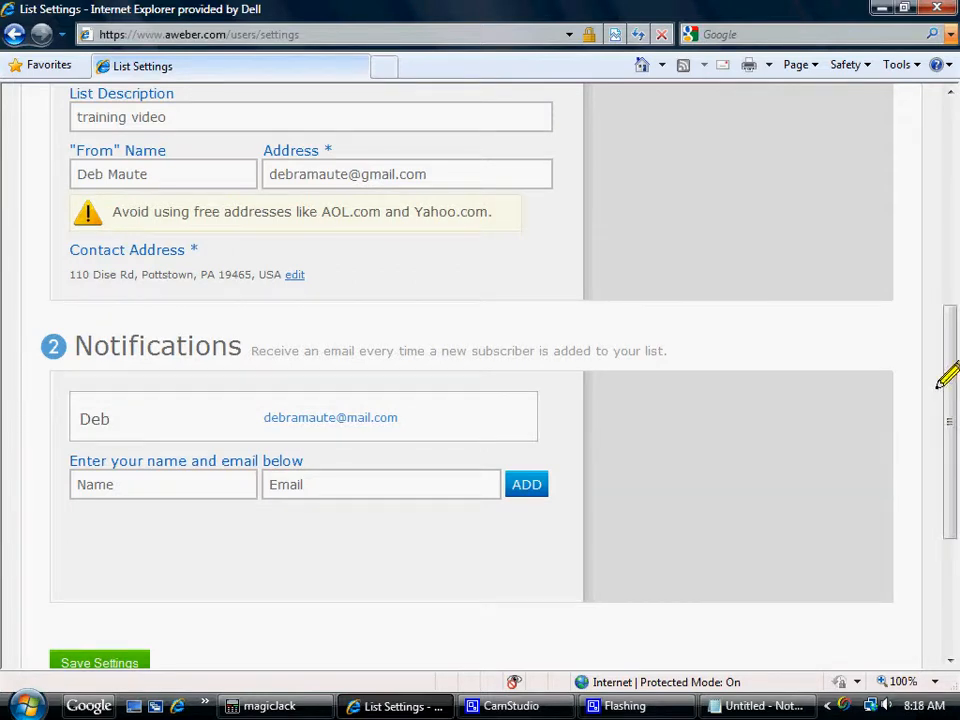
drag(943, 386, 938, 433)
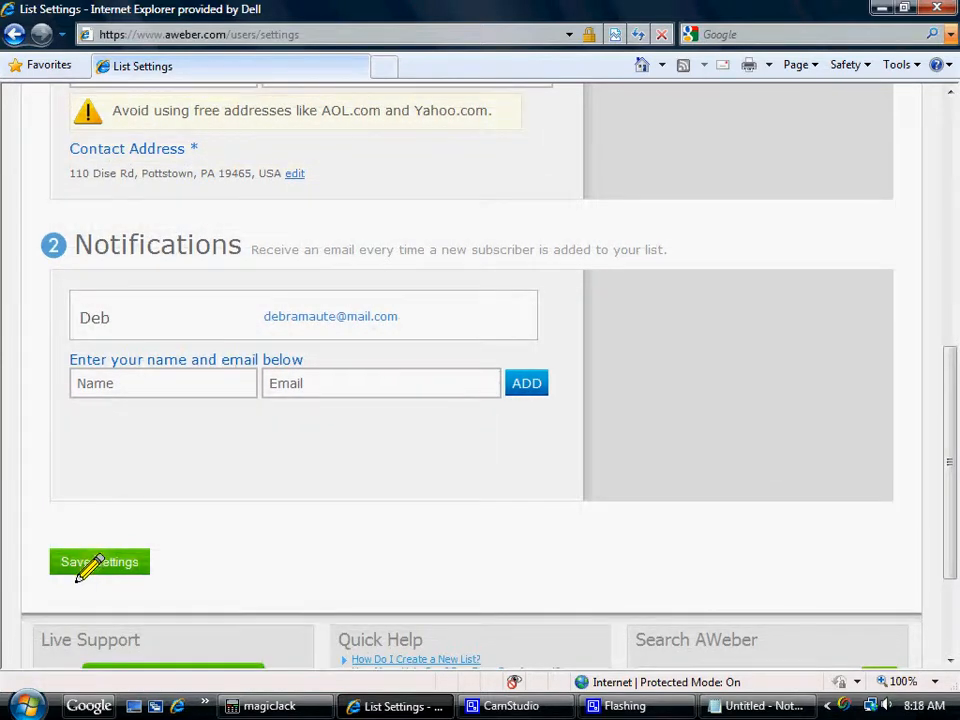
click(82, 568)
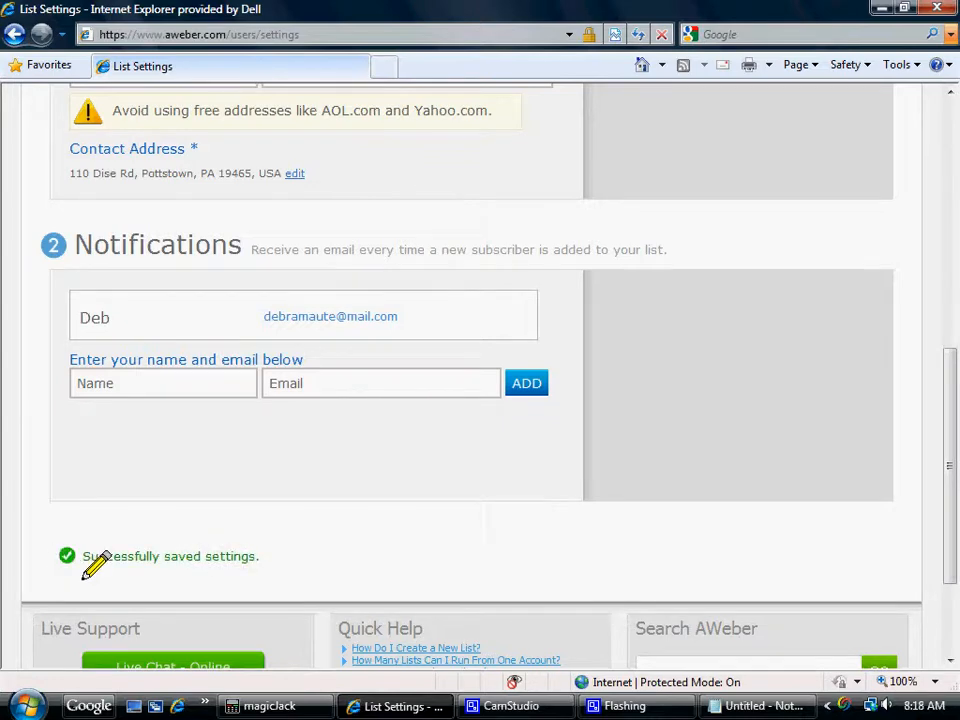
Open the list's Personalize Your List settings and enter HomeBasedNow as the company name.
drag(940, 500, 946, 233)
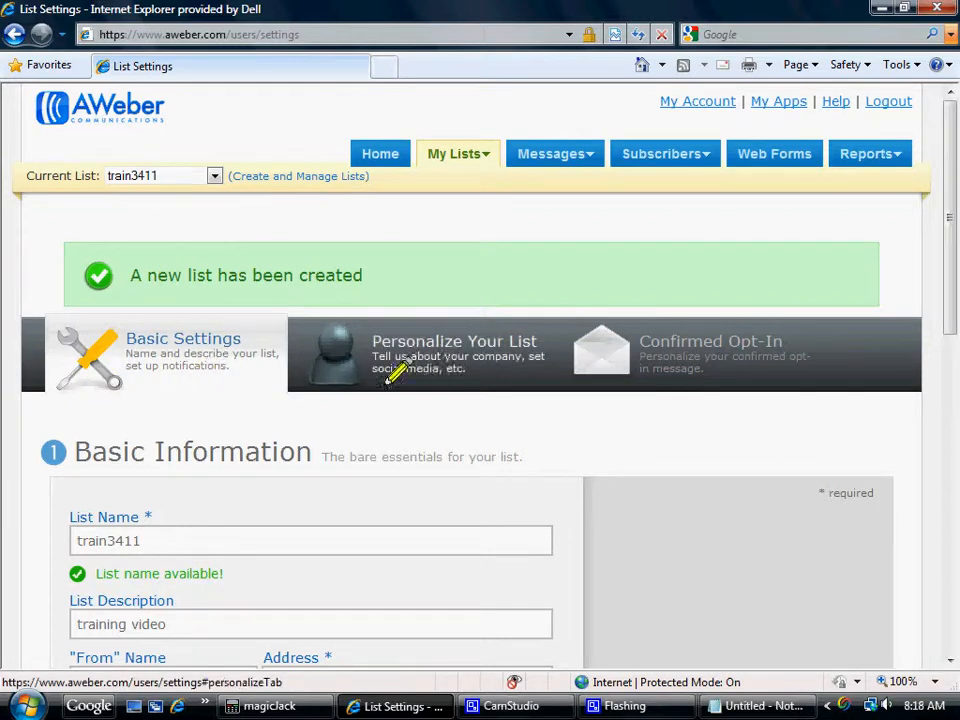
click(456, 344)
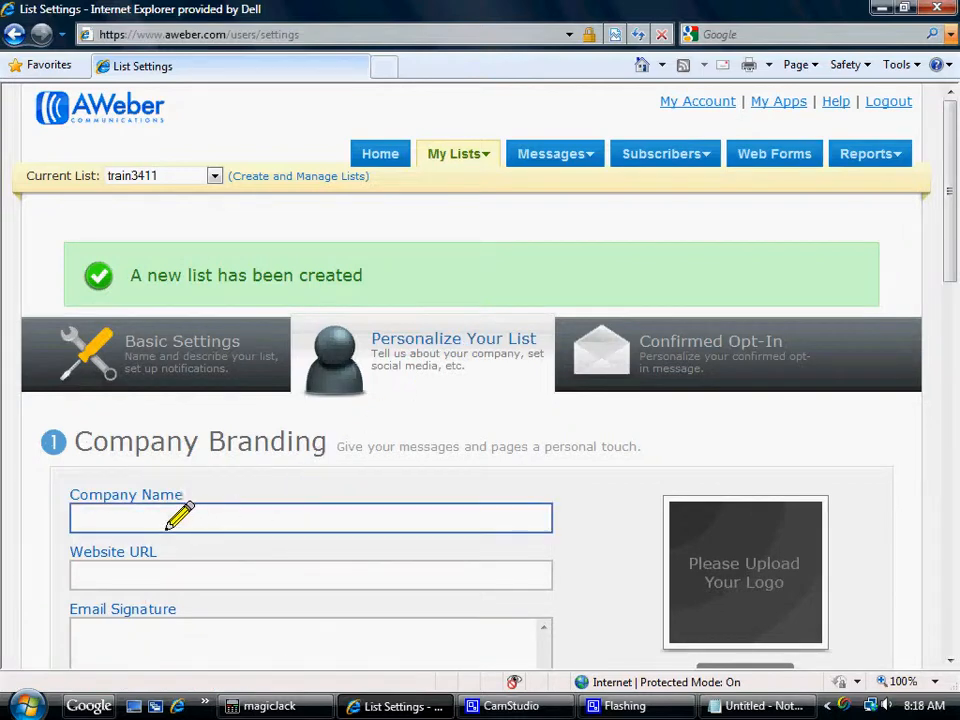
drag(945, 272, 946, 350)
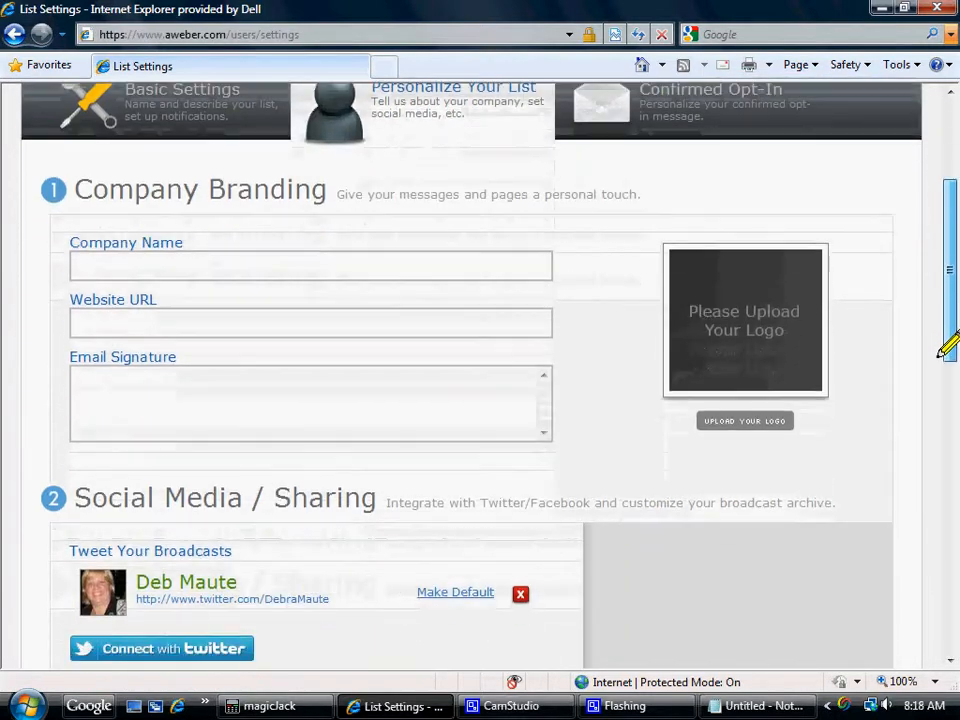
click(214, 247)
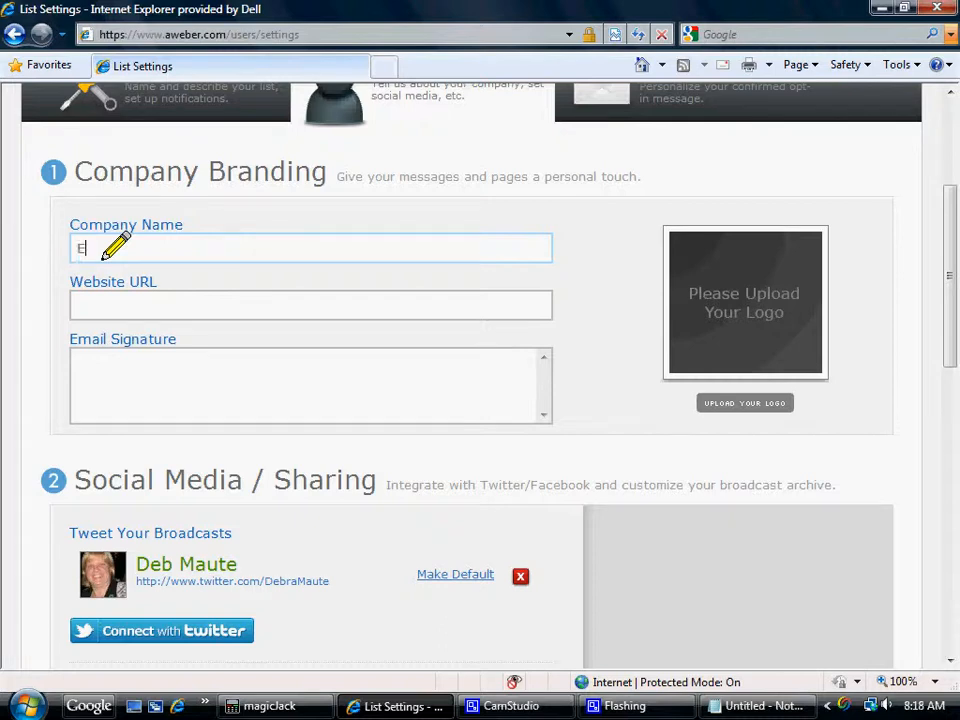
text(Home BasedNow)
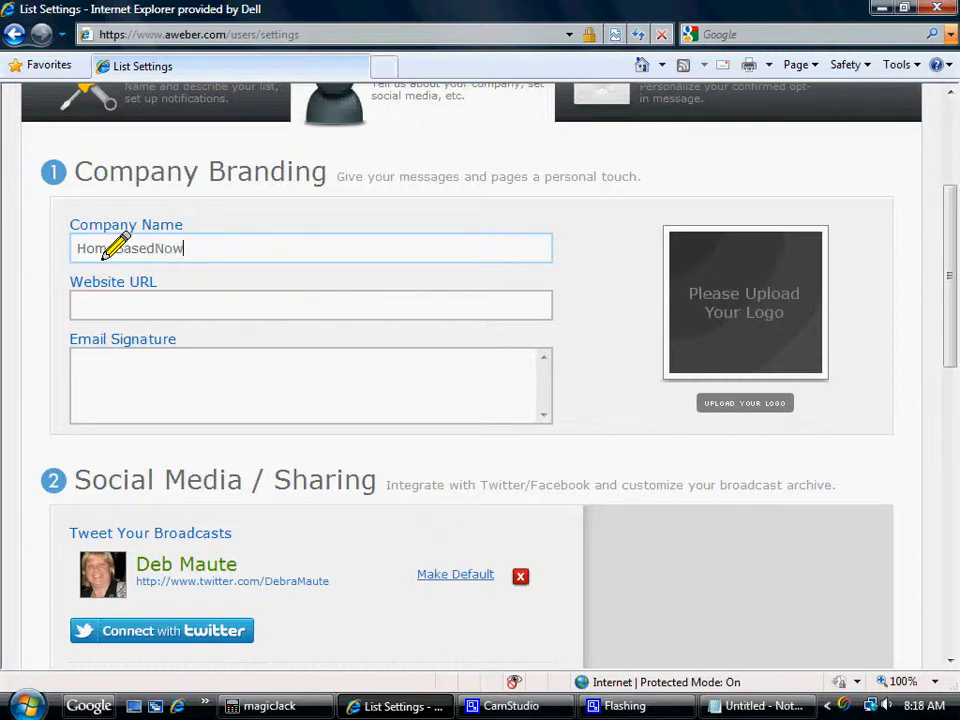
click(90, 314)
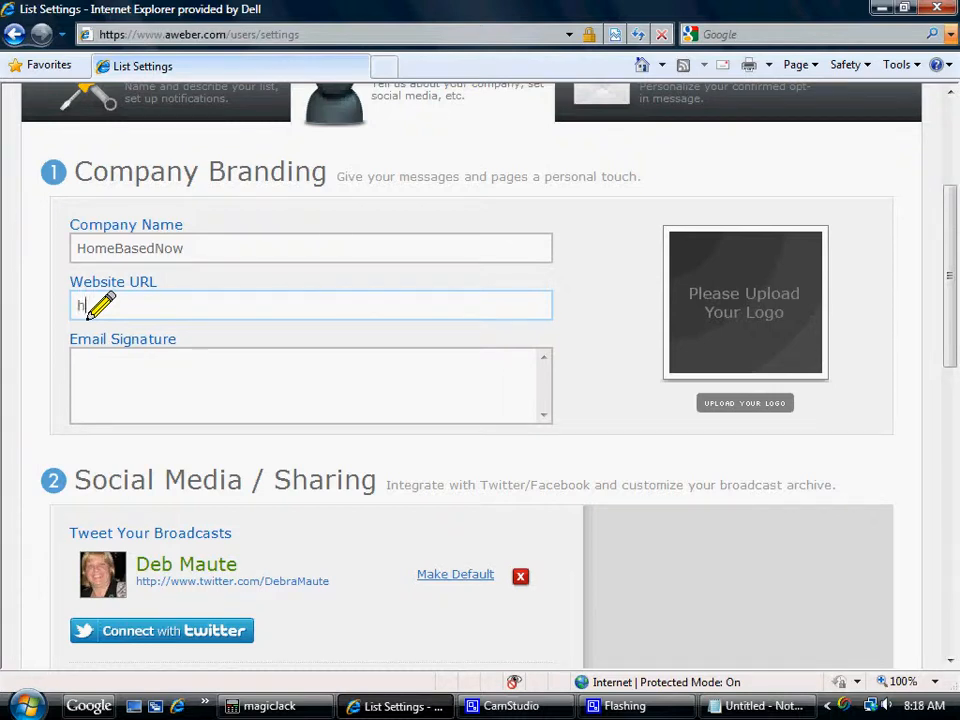
text(http://www.Hom)
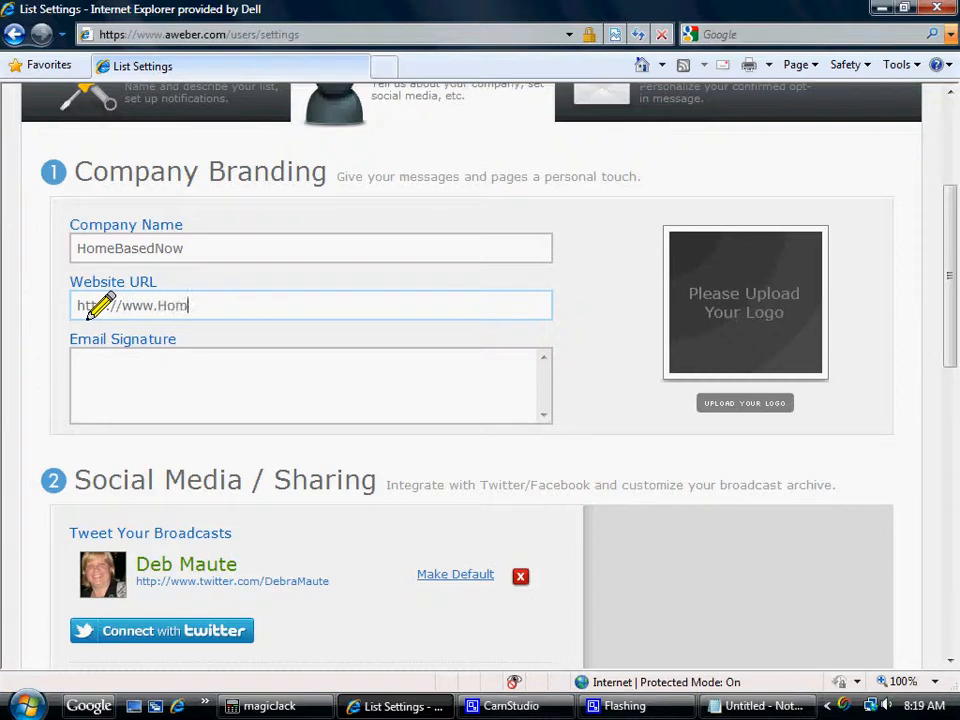
text(eBasedNow.com)
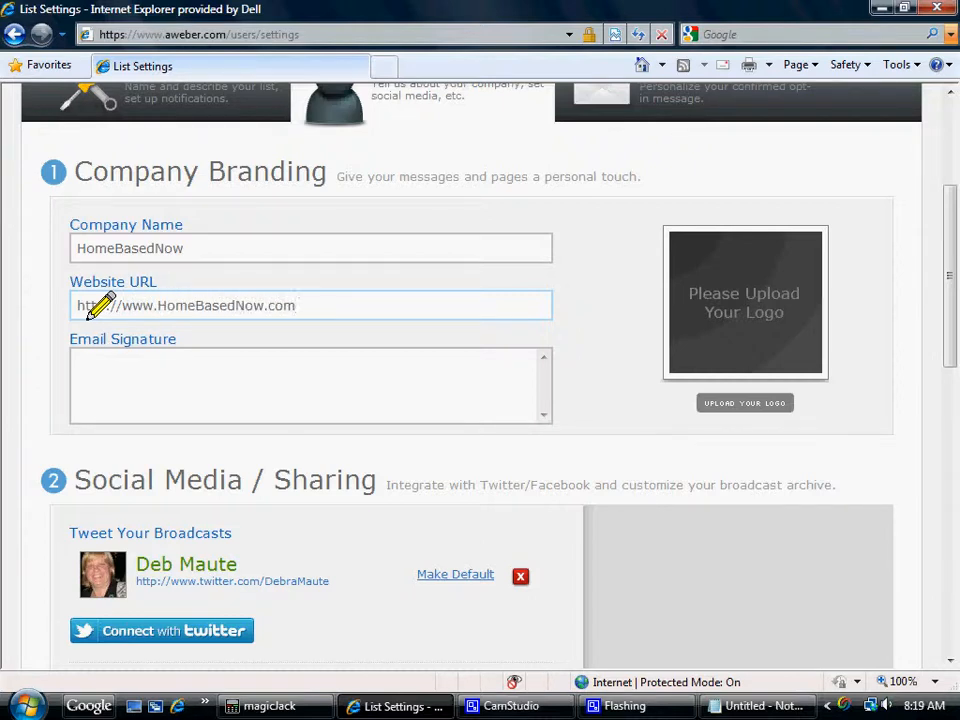
click(105, 412)
Review the Social Media / Sharing and Global Text Snippets sections, and save the personalization settings.
drag(945, 292, 932, 377)
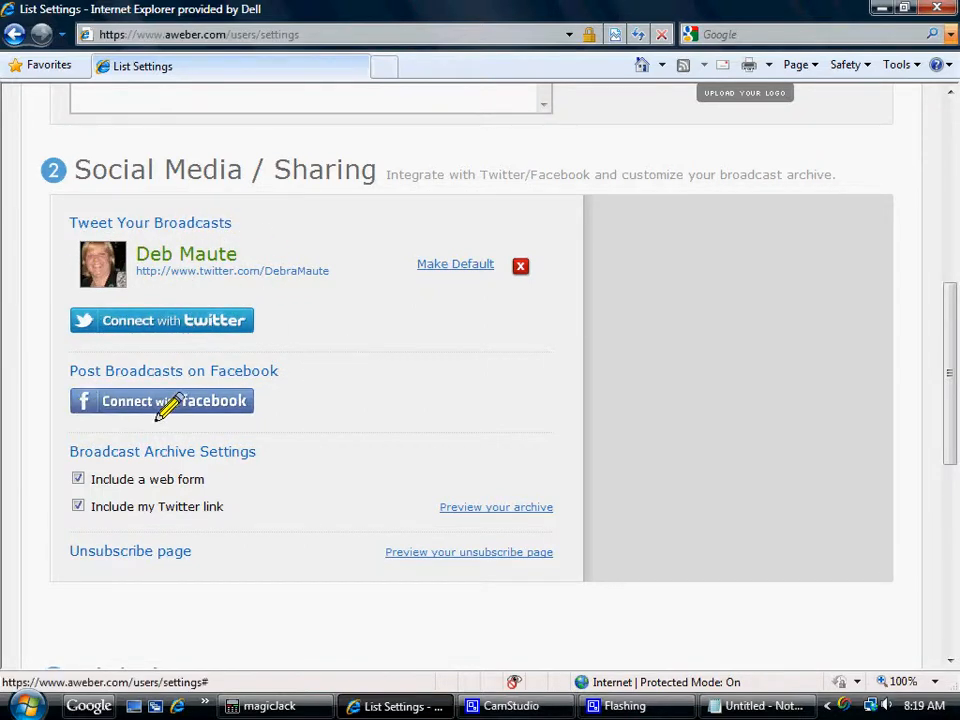
mouse_move(68, 473)
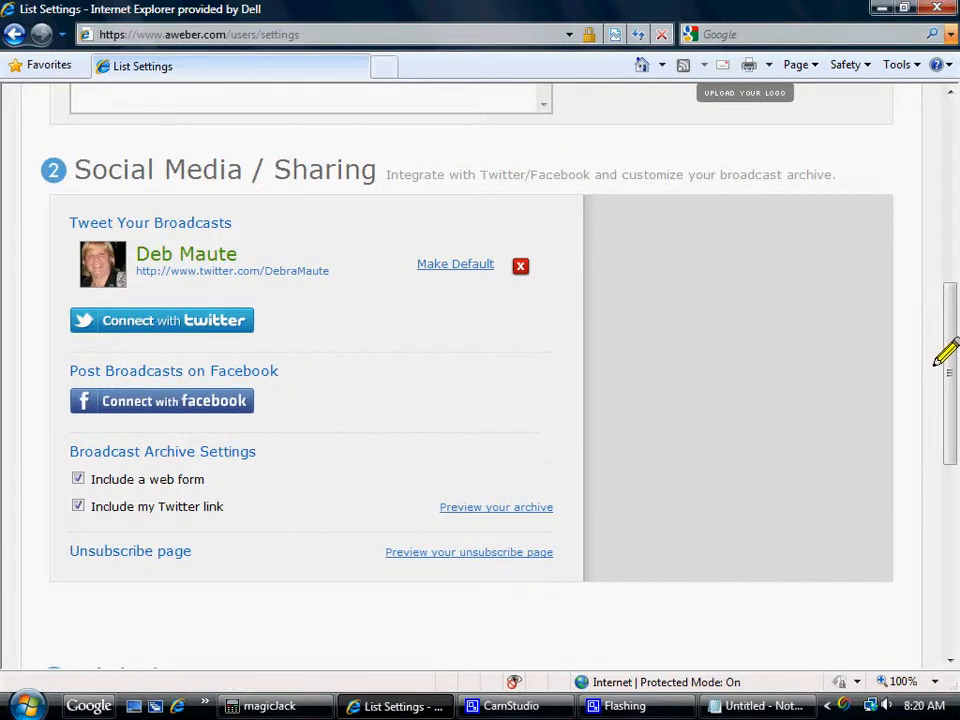
drag(937, 362, 935, 457)
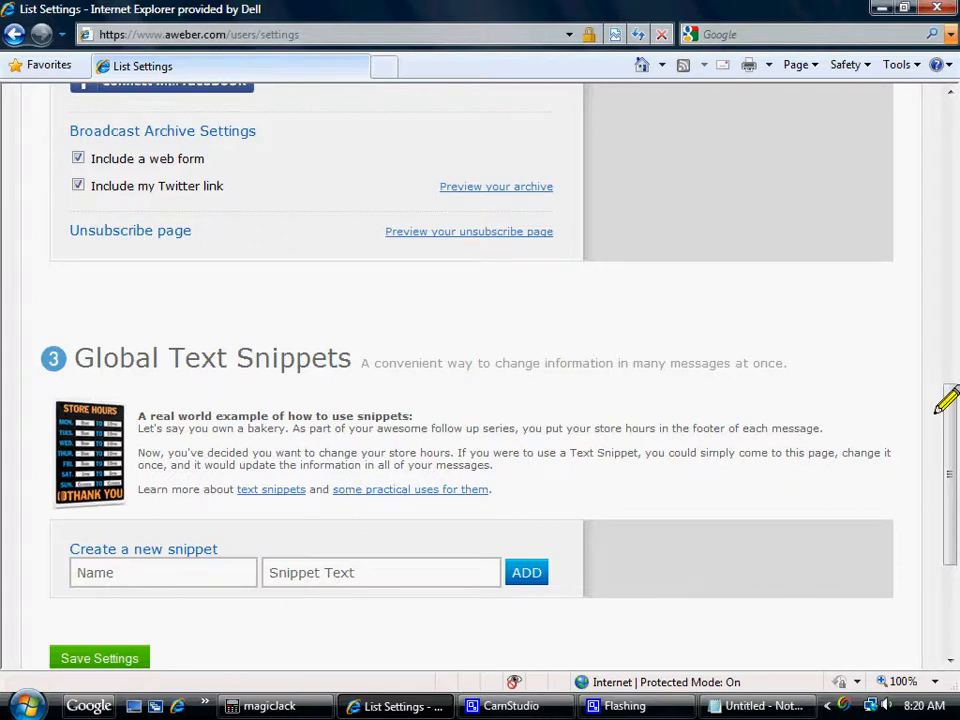
drag(945, 397, 939, 461)
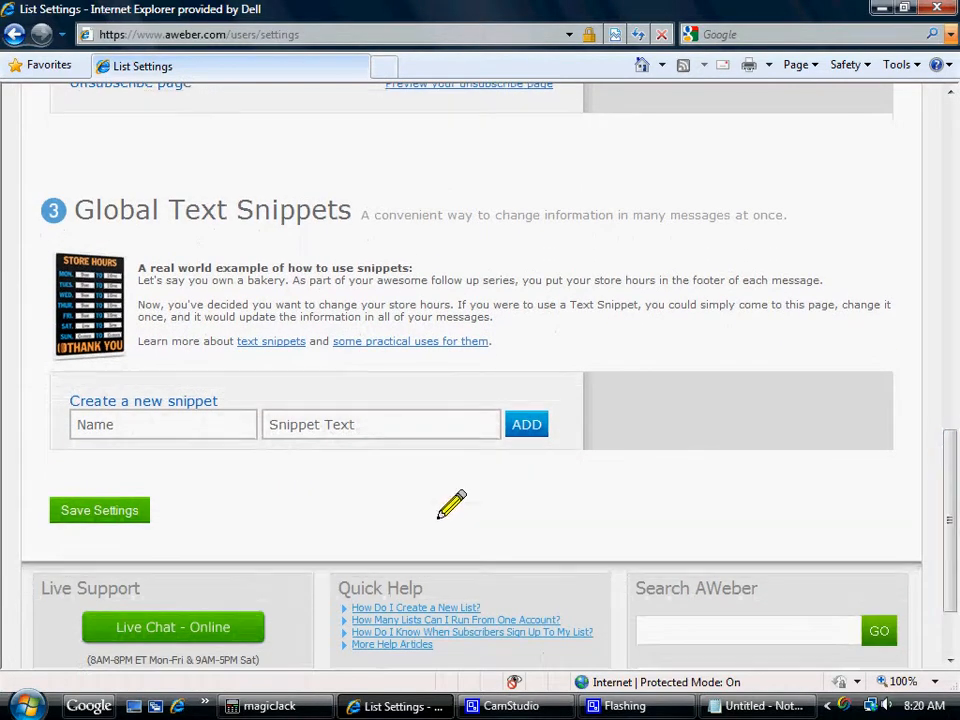
click(88, 511)
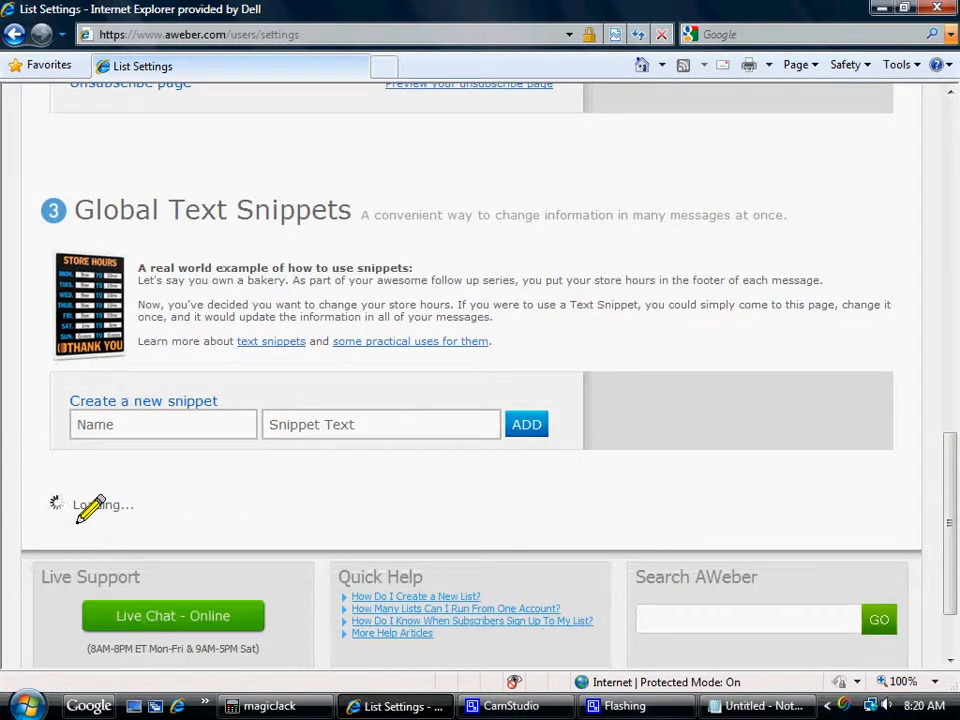
Open the Confirmed Opt-In settings and turn off the opt-in requirement on web forms, accepting the confirmation.
drag(945, 487, 945, 210)
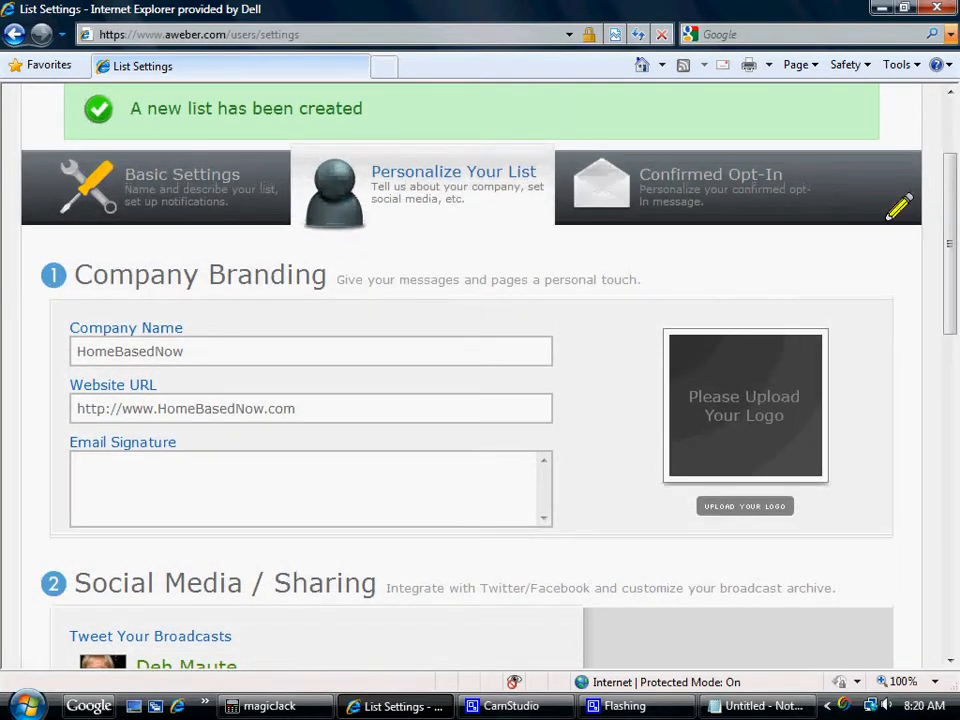
click(741, 194)
drag(945, 203, 947, 324)
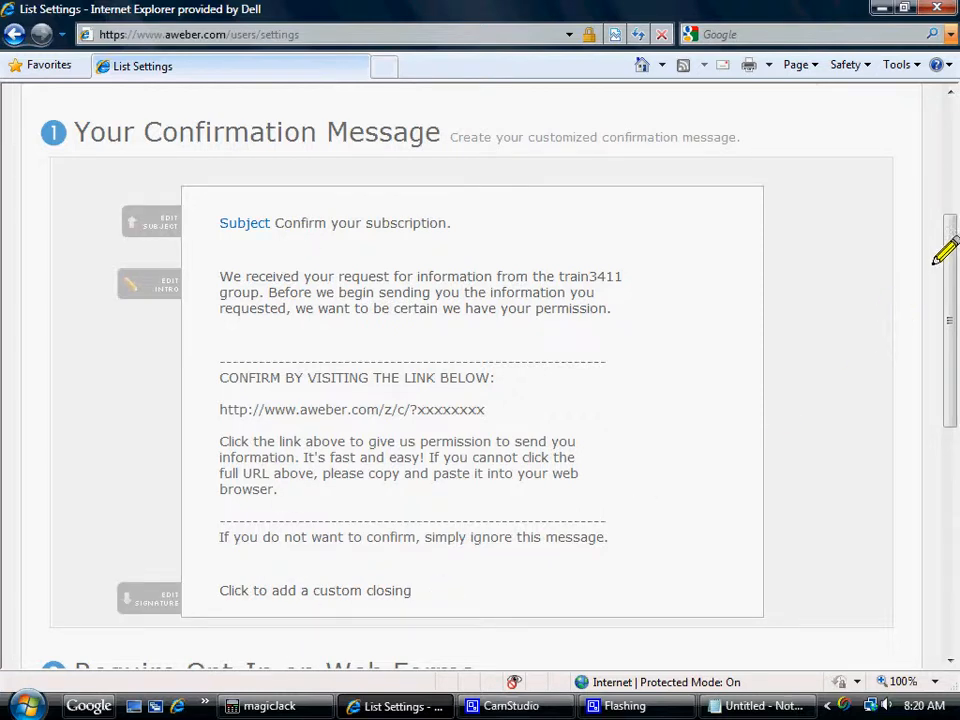
drag(945, 236, 947, 308)
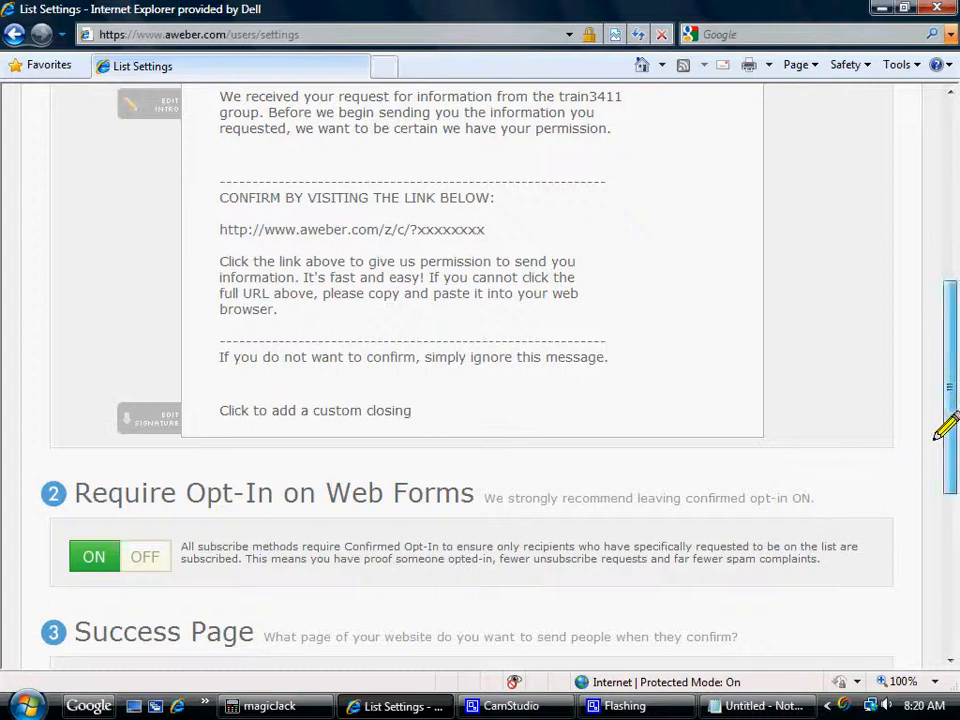
scroll(935, 445, down, 1)
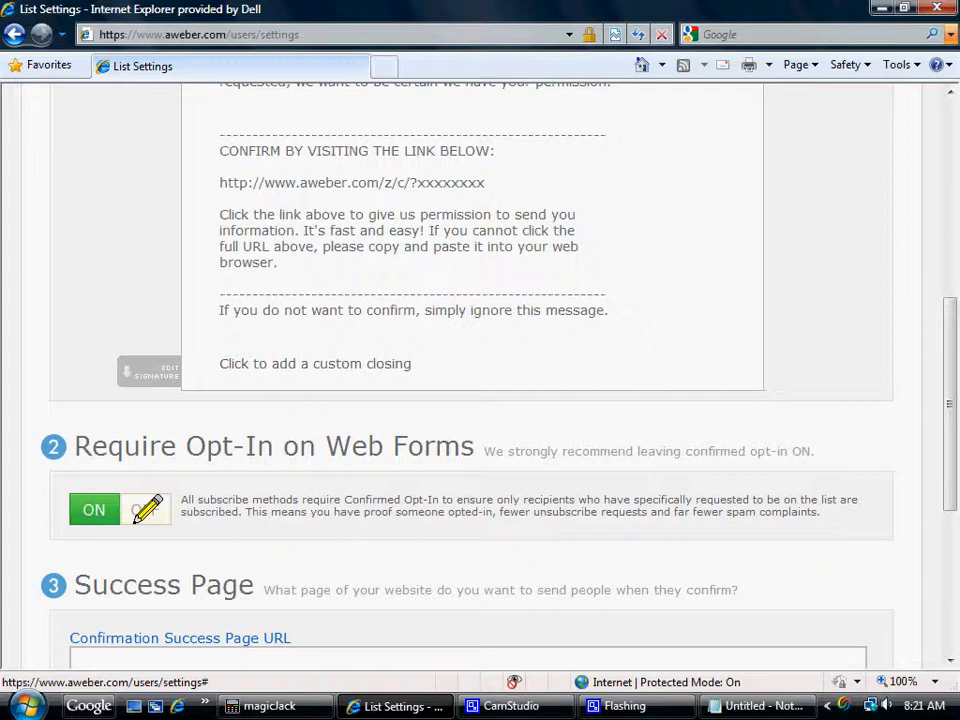
click(145, 510)
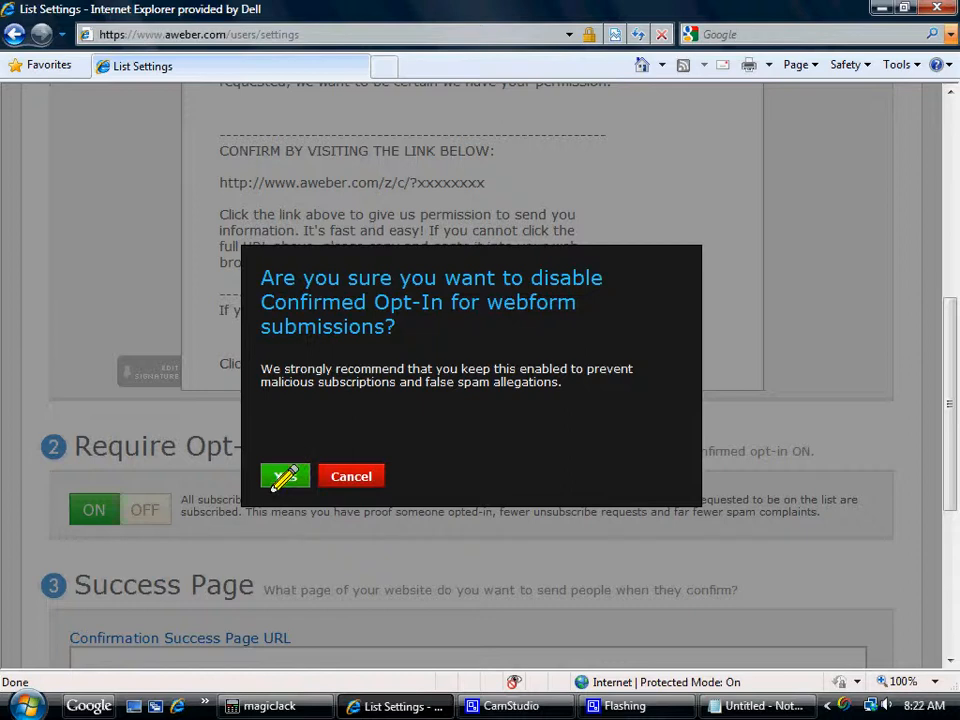
click(276, 480)
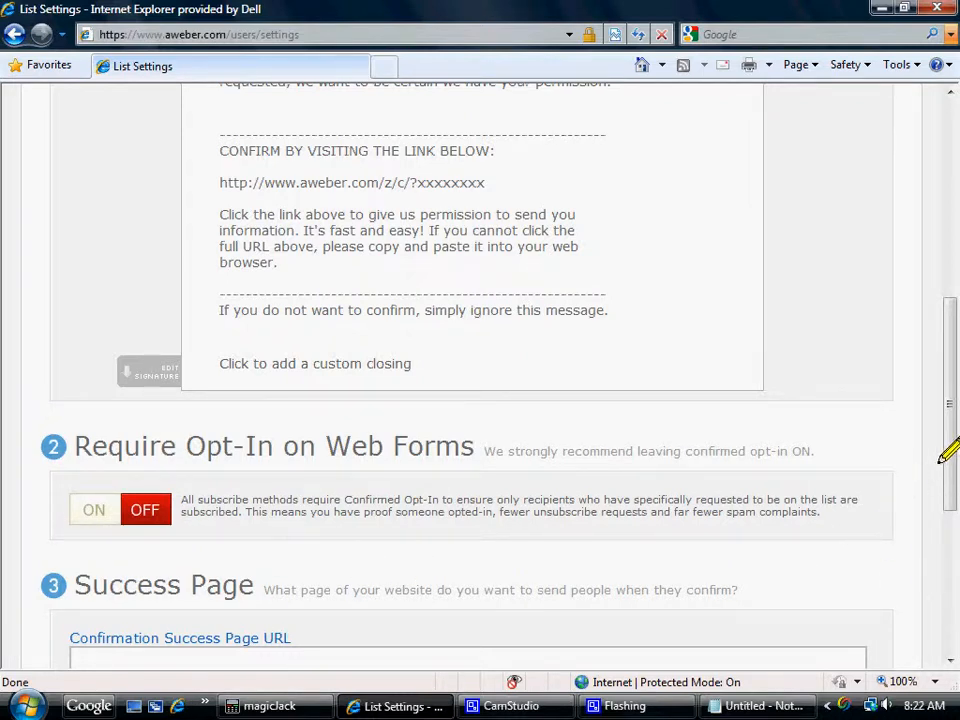
drag(944, 452, 946, 514)
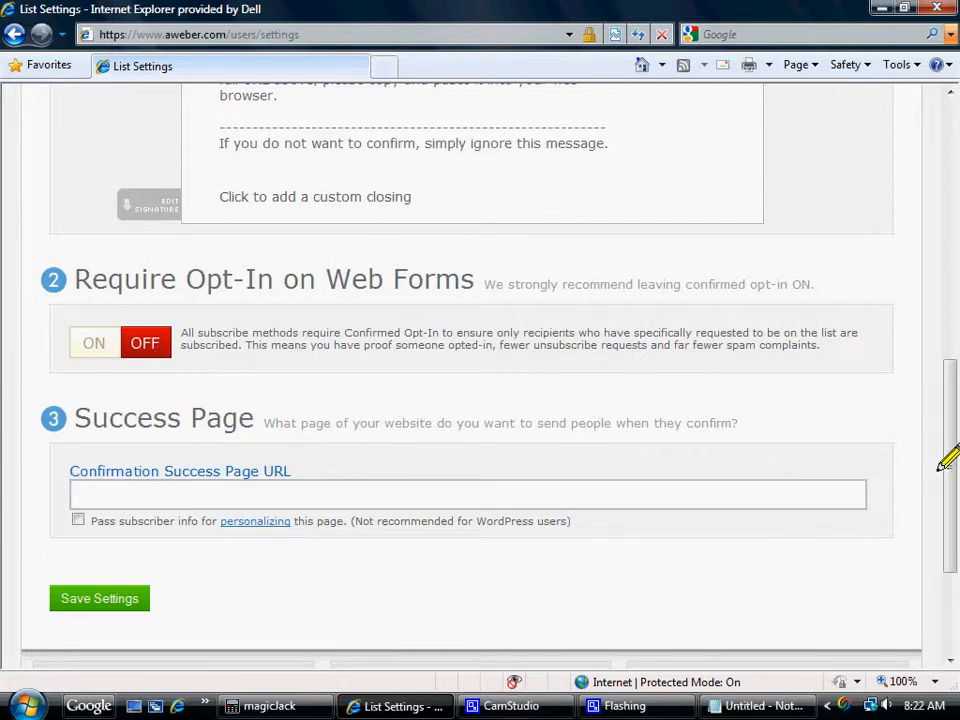
drag(940, 452, 940, 501)
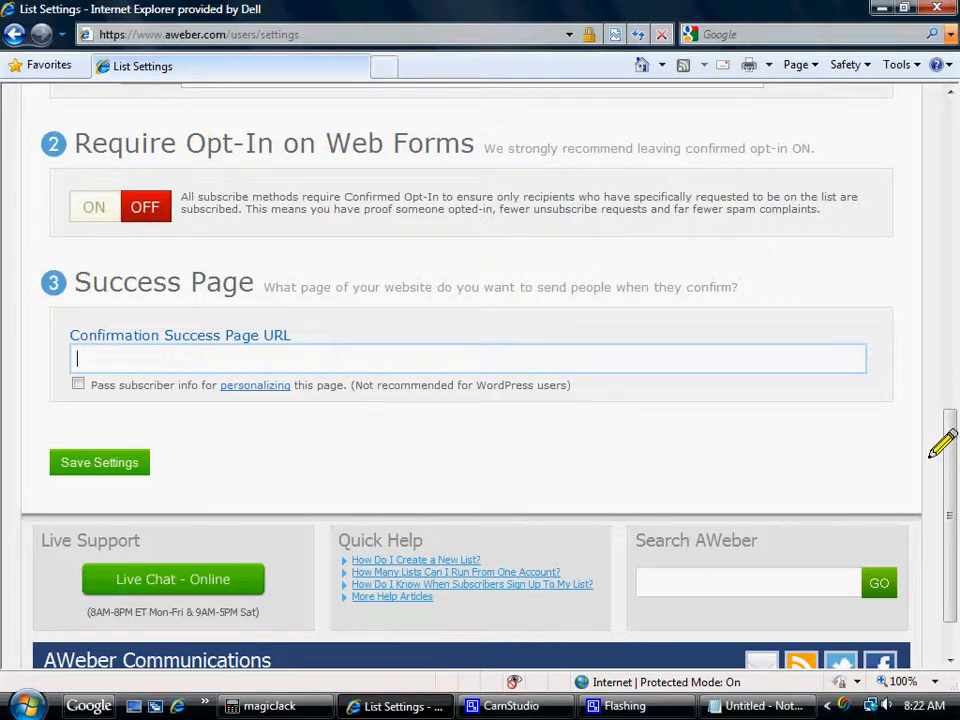
drag(940, 464, 940, 463)
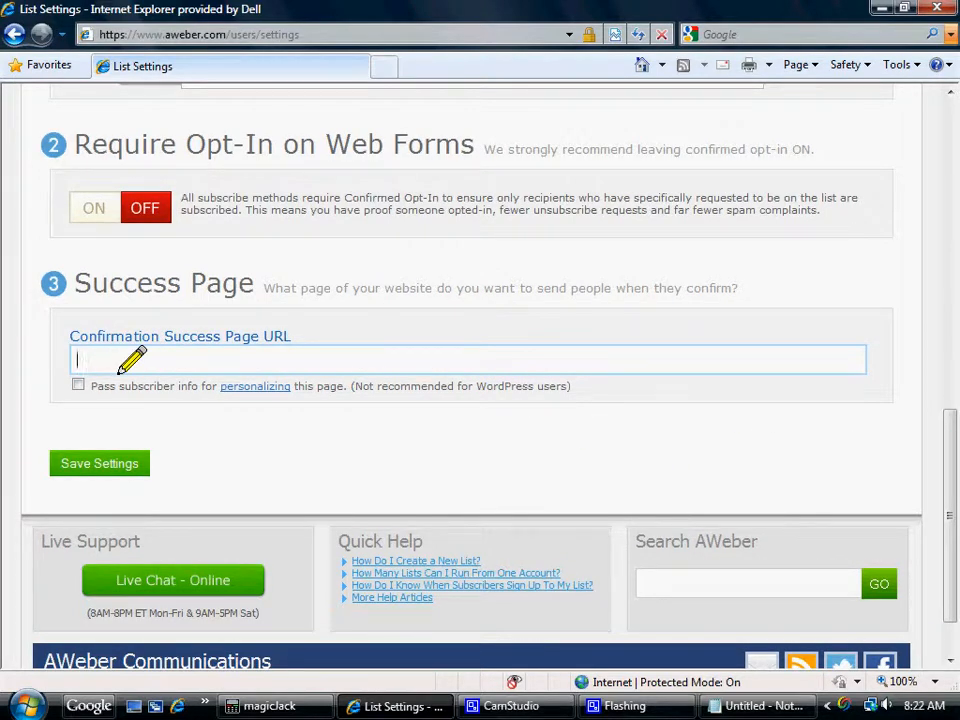
text(http://www.Home)
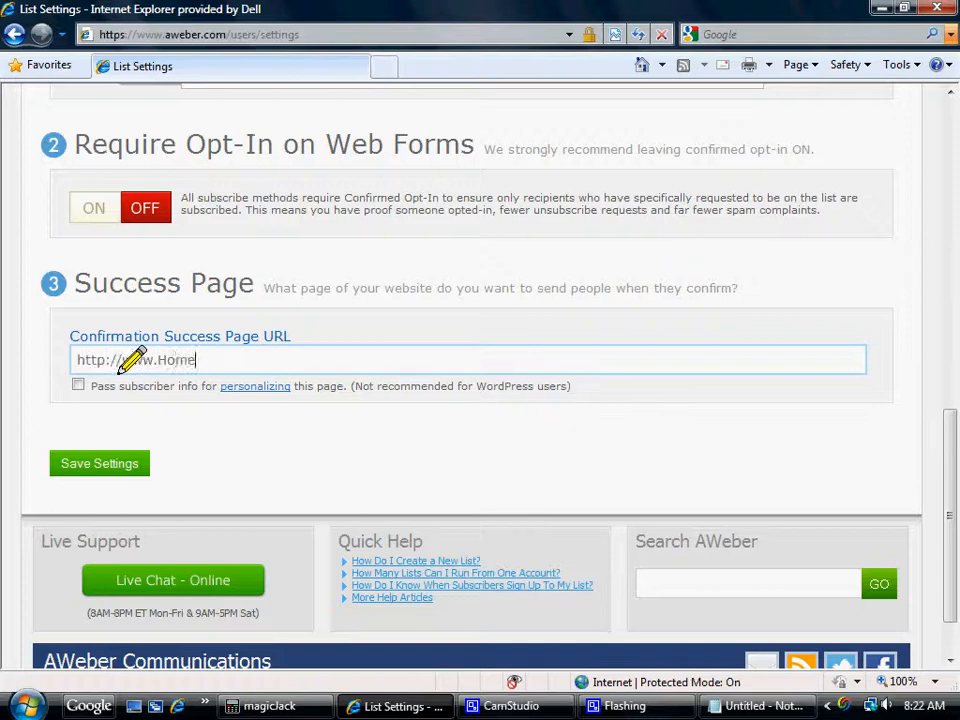
text(BasedNow.)
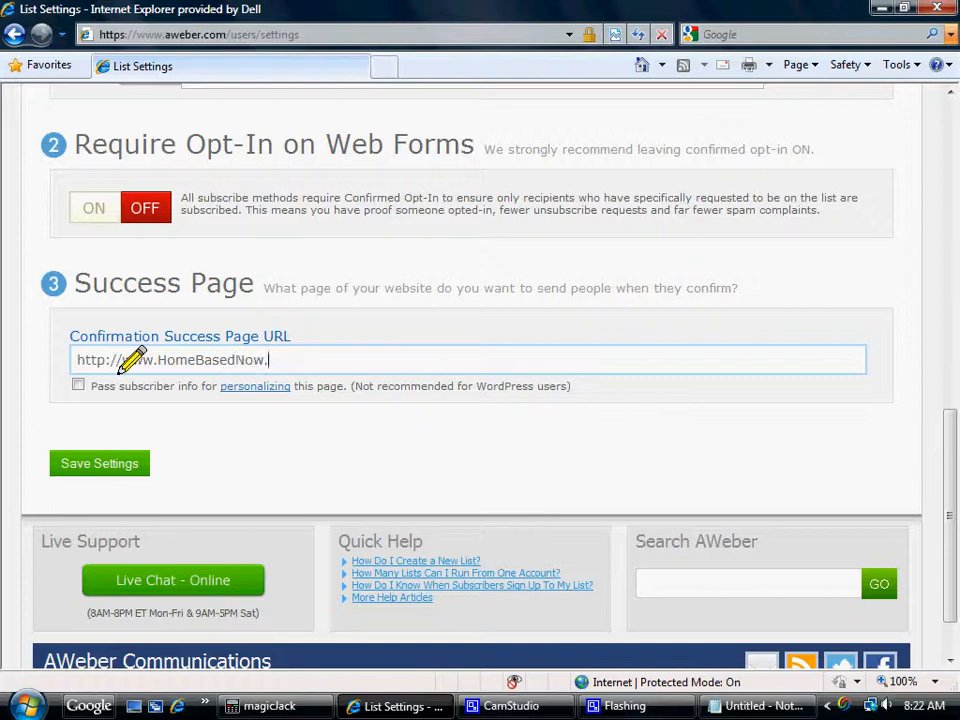
text(com)
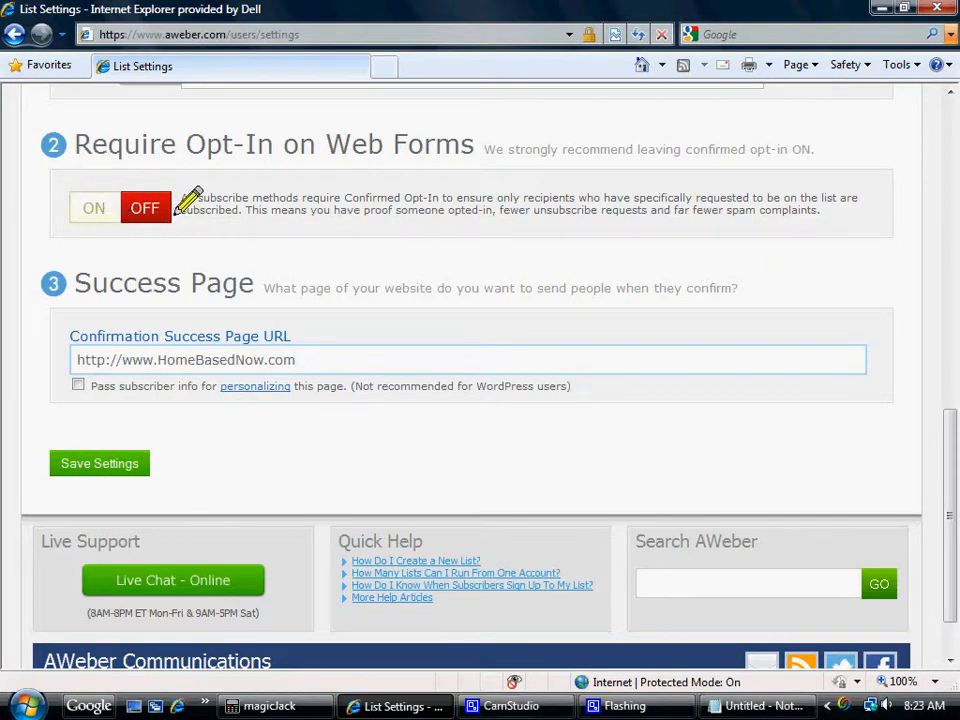
click(96, 460)
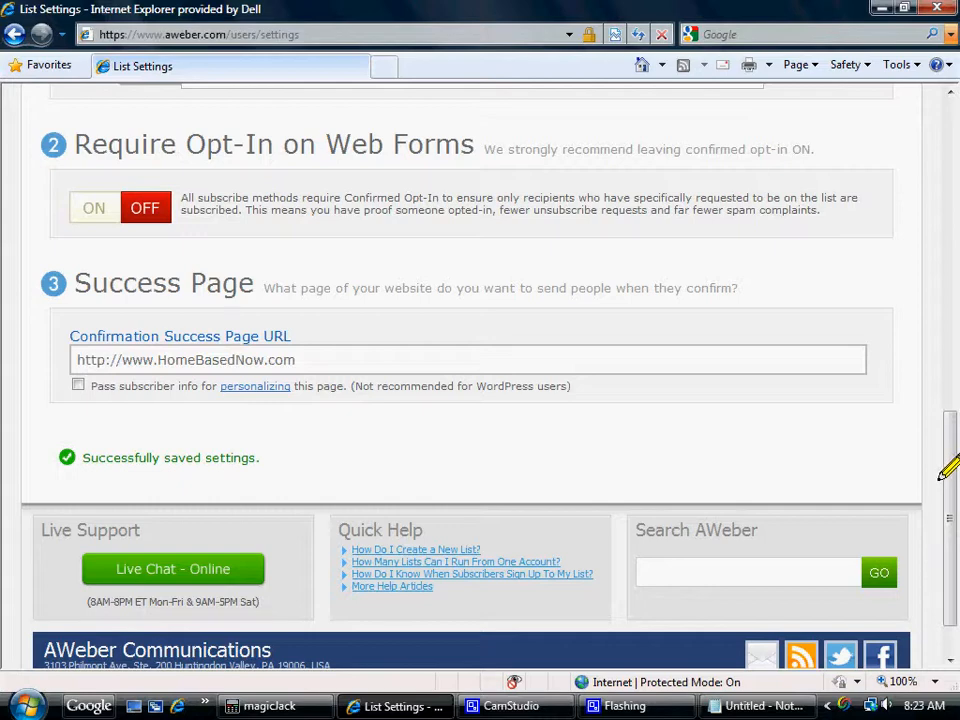
Go to the Follow Up messages page of the train3411 list.
drag(950, 457, 951, 117)
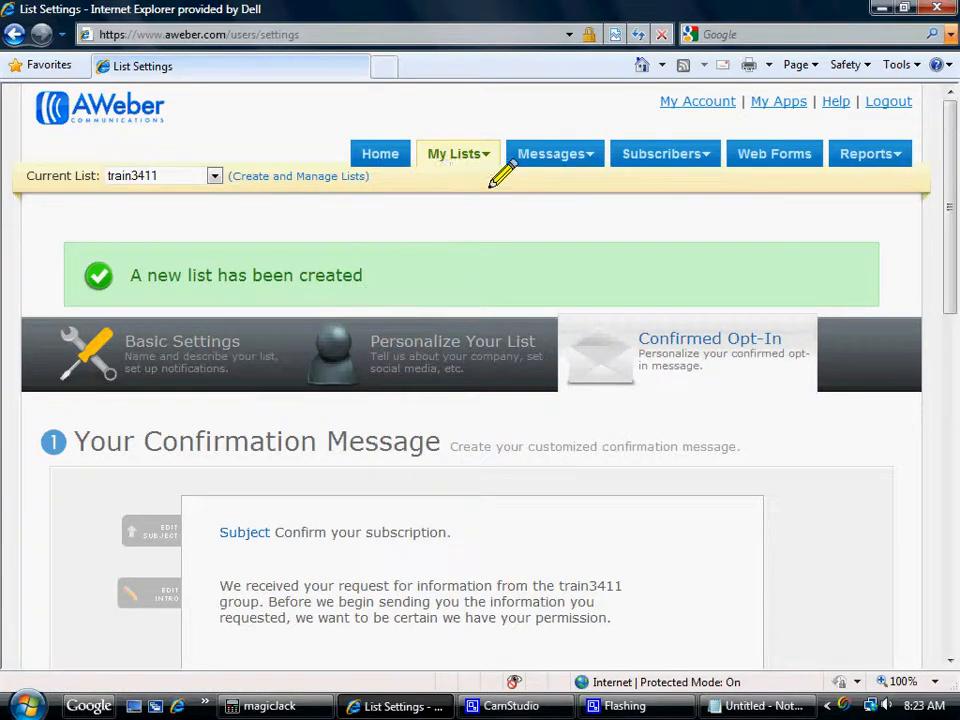
mouse_move(560, 164)
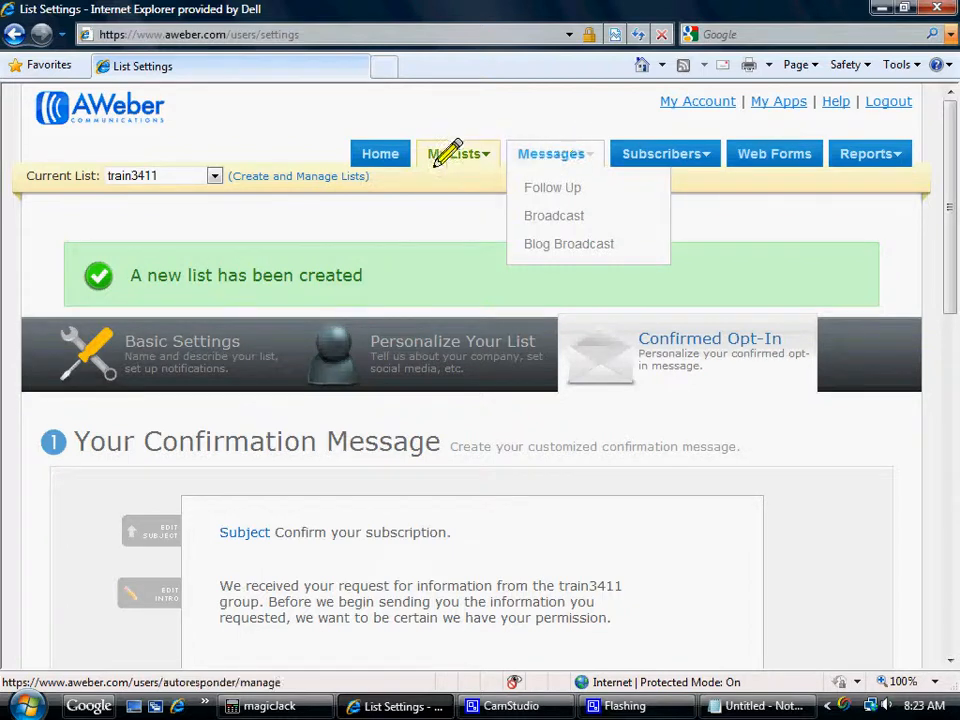
mouse_move(430, 176)
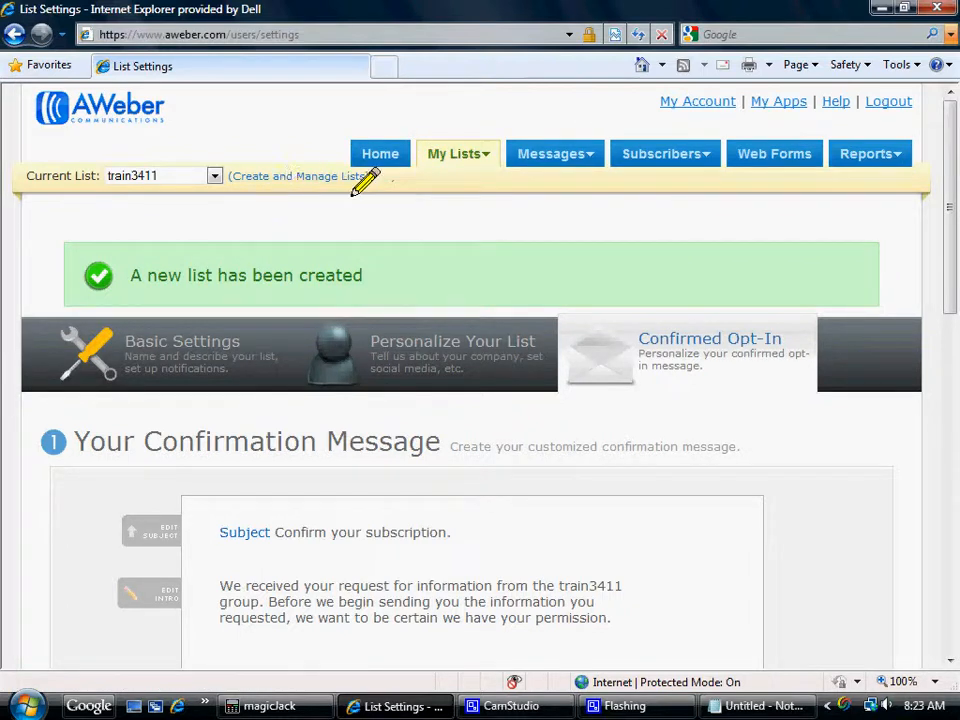
mouse_move(461, 175)
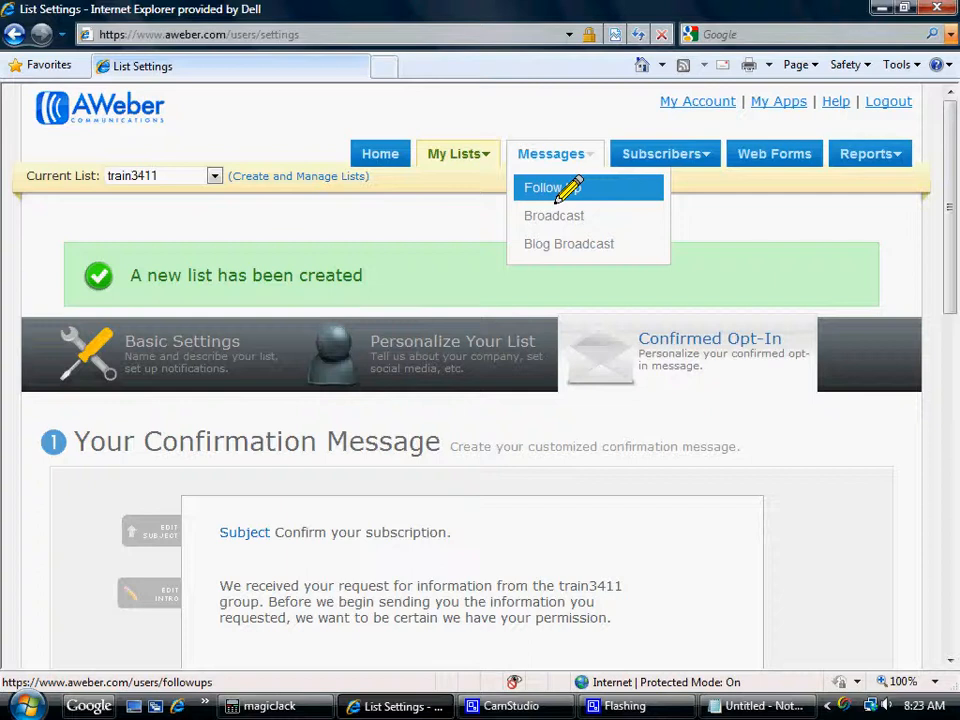
click(558, 188)
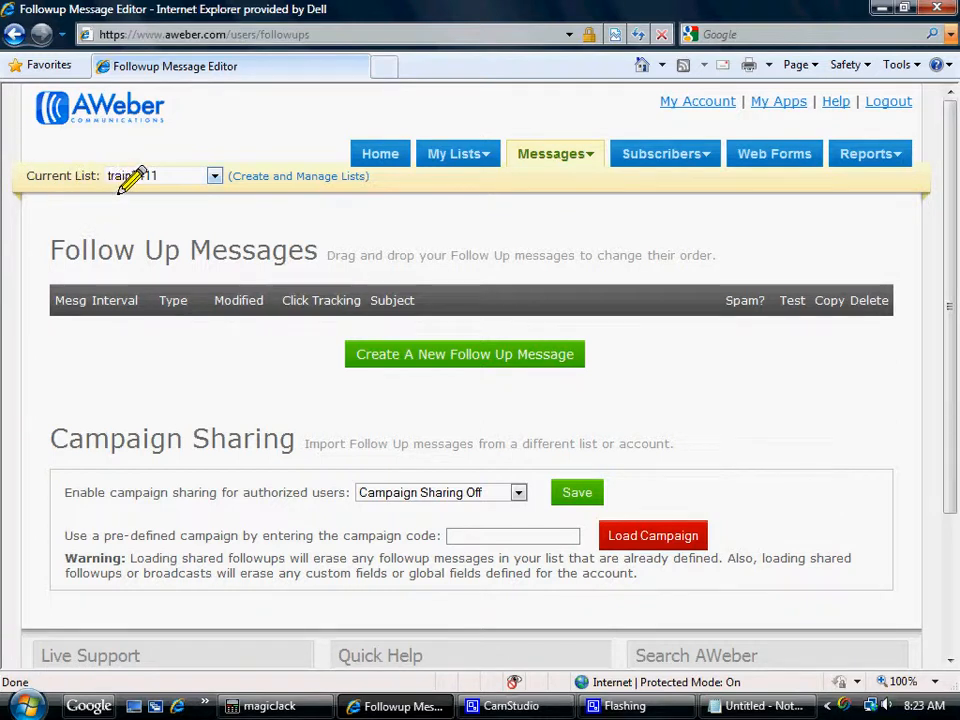
Start a new follow-up message for the train3411 list.
click(212, 178)
click(212, 178)
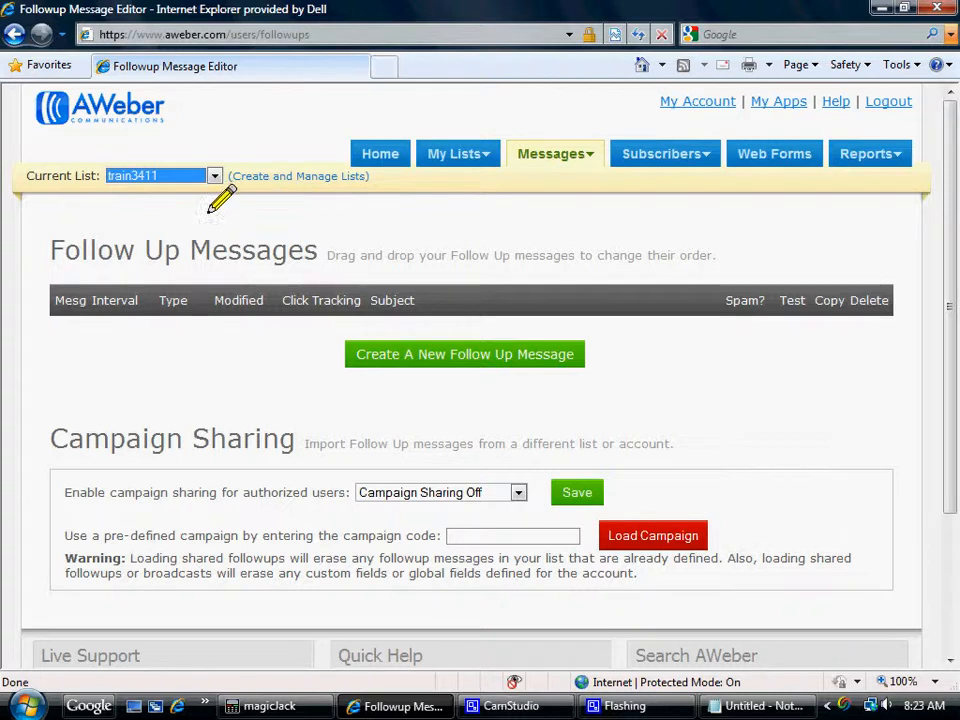
click(450, 363)
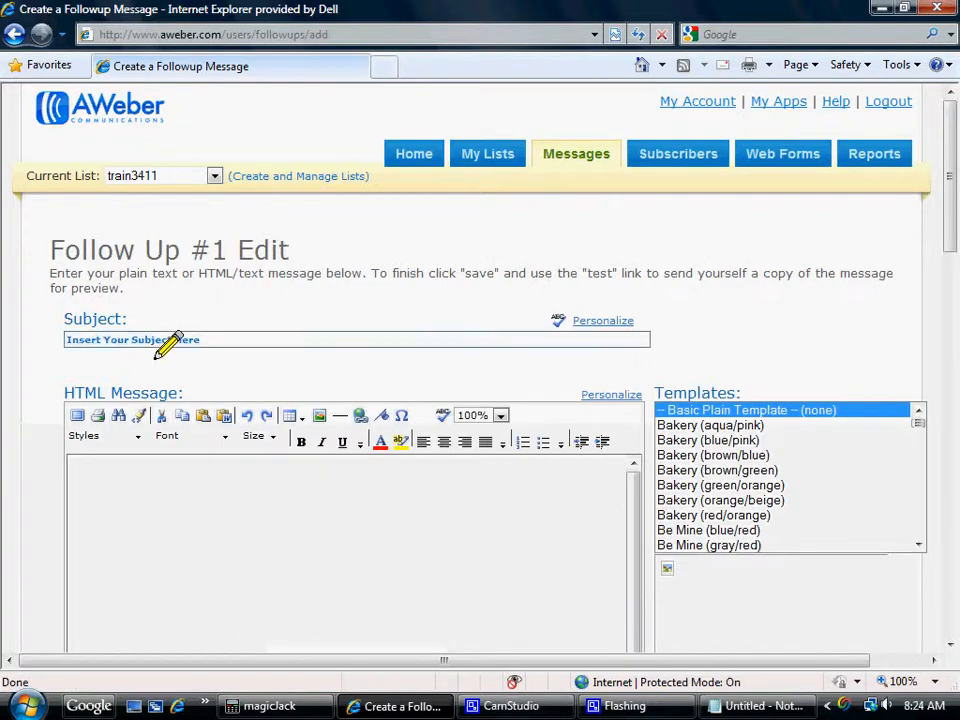
Set the message subject to "{!firstname} here's the info you requested on how to...", inserting the first-name personalization field.
click(205, 346)
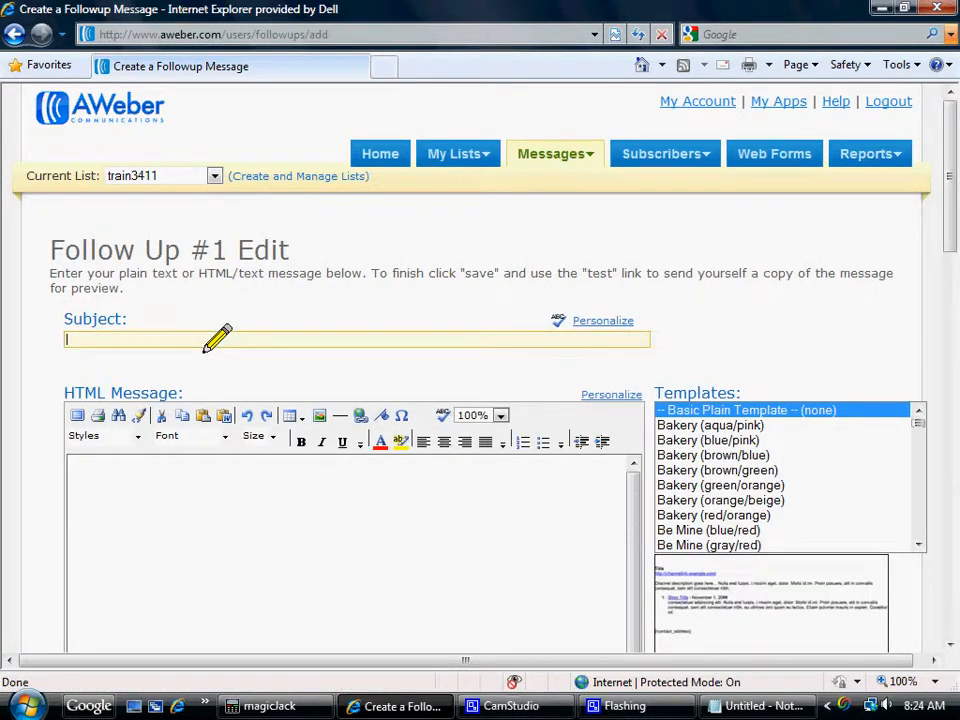
click(592, 322)
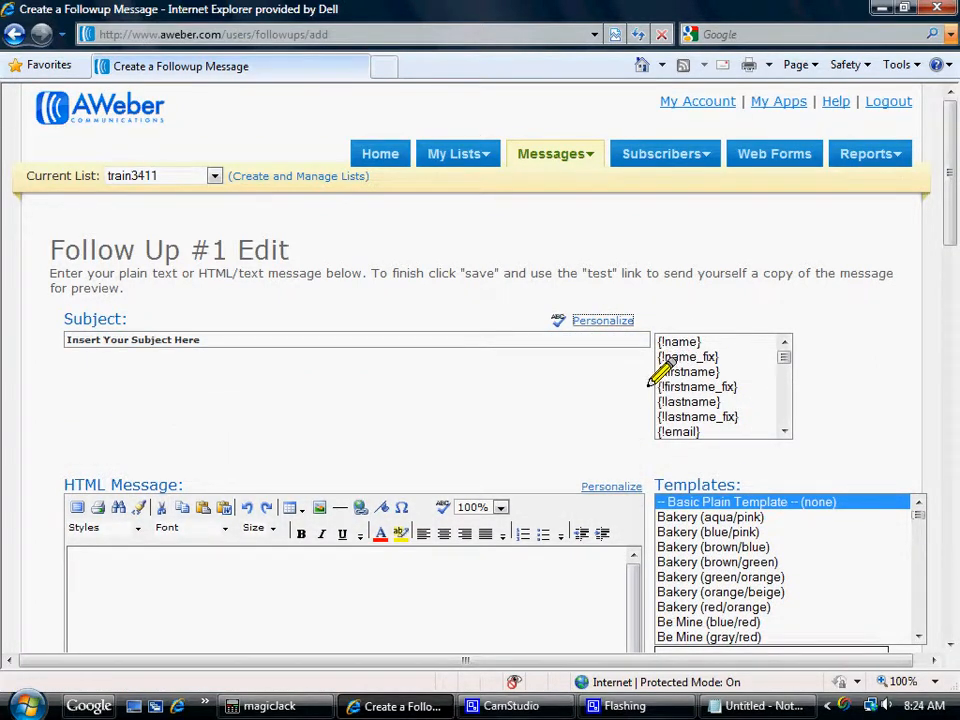
click(690, 372)
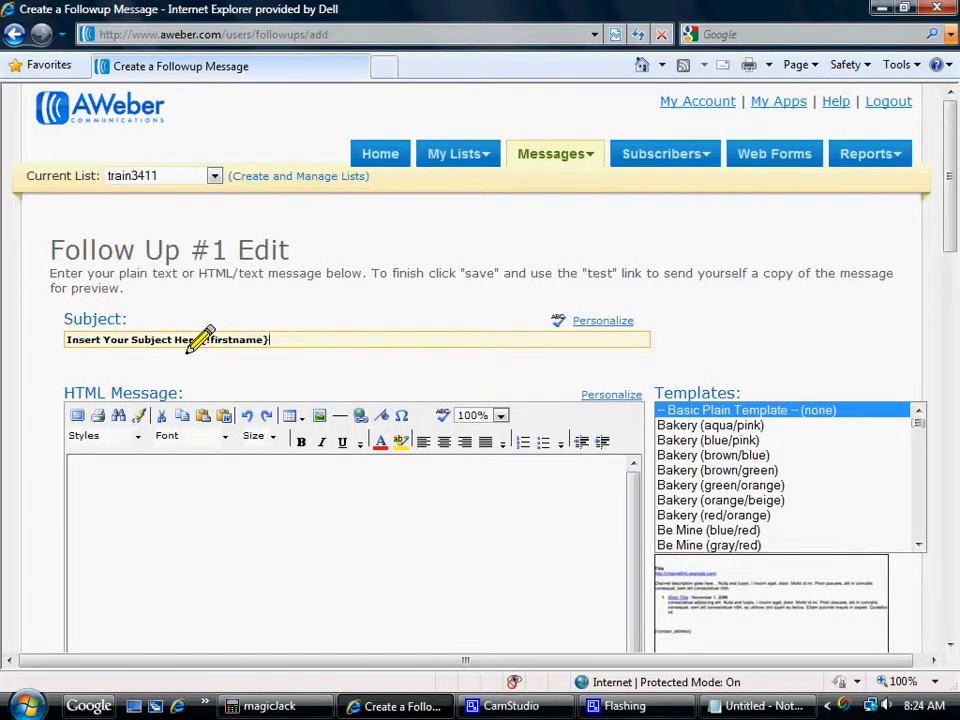
key(BackSpace)
key(BackSpace)
key(BackSpace)
key(BackSpace)
key(BackSpace)
key(BackSpace)
key(BackSpace)
key(BackSpace)
key(BackSpace)
key(BackSpace)
key(BackSpace)
key(BackSpace)
key(BackSpace)
key(BackSpace)
key(BackSpace)
key(BackSpace)
key(BackSpace)
key(BackSpace)
key(BackSpace)
key(BackSpace)
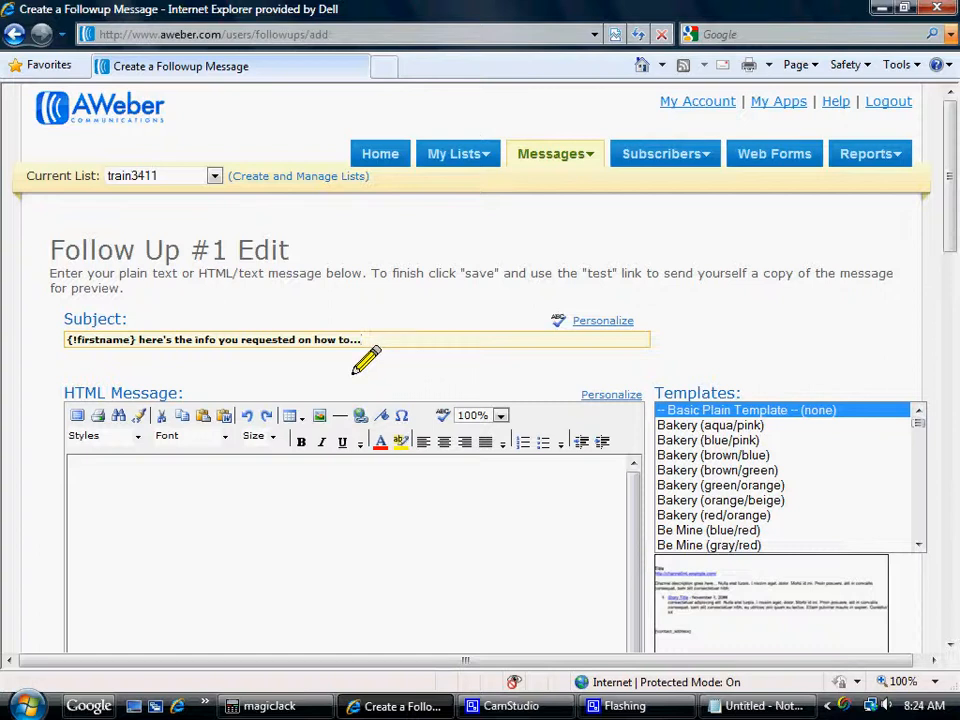
Switch to Notepad, copy the entire prepared welcome message including the signature, and return to the follow-up editor.
click(74, 477)
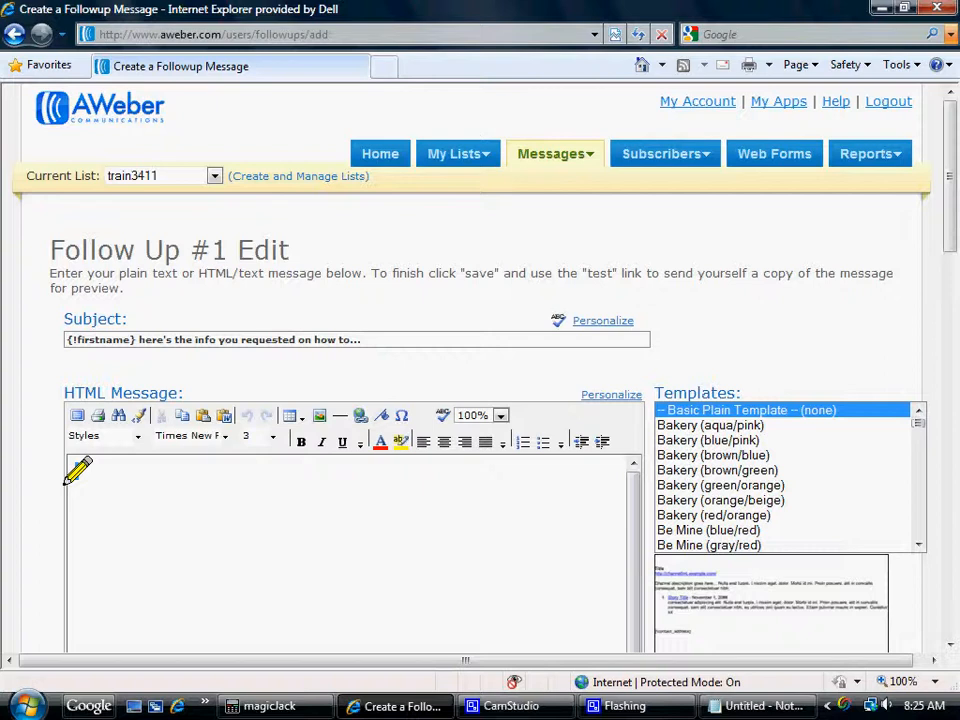
drag(944, 193, 946, 245)
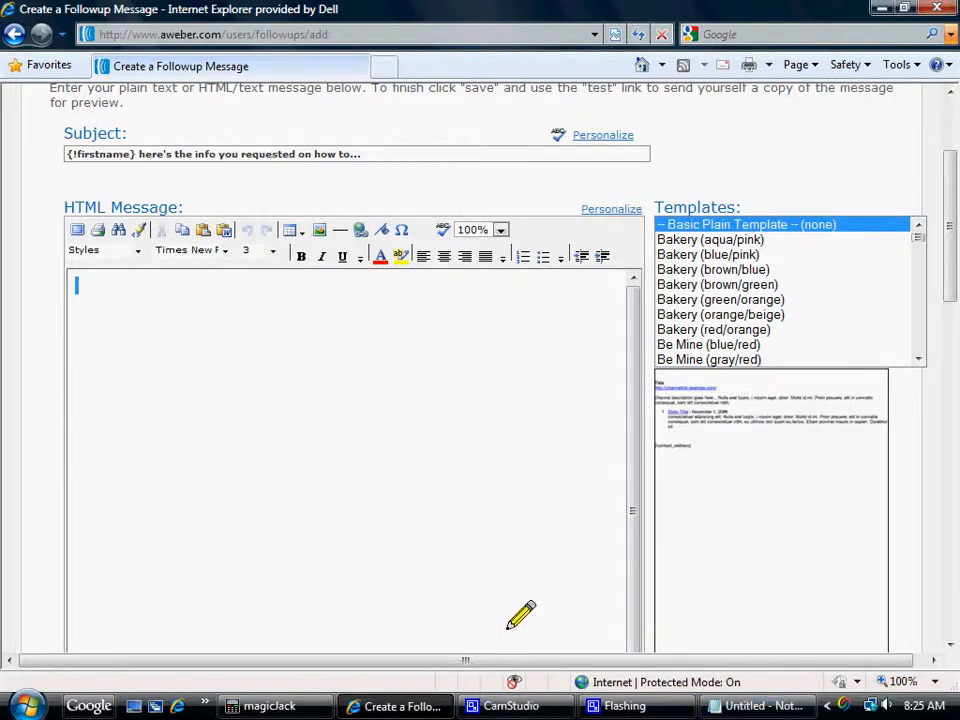
click(766, 706)
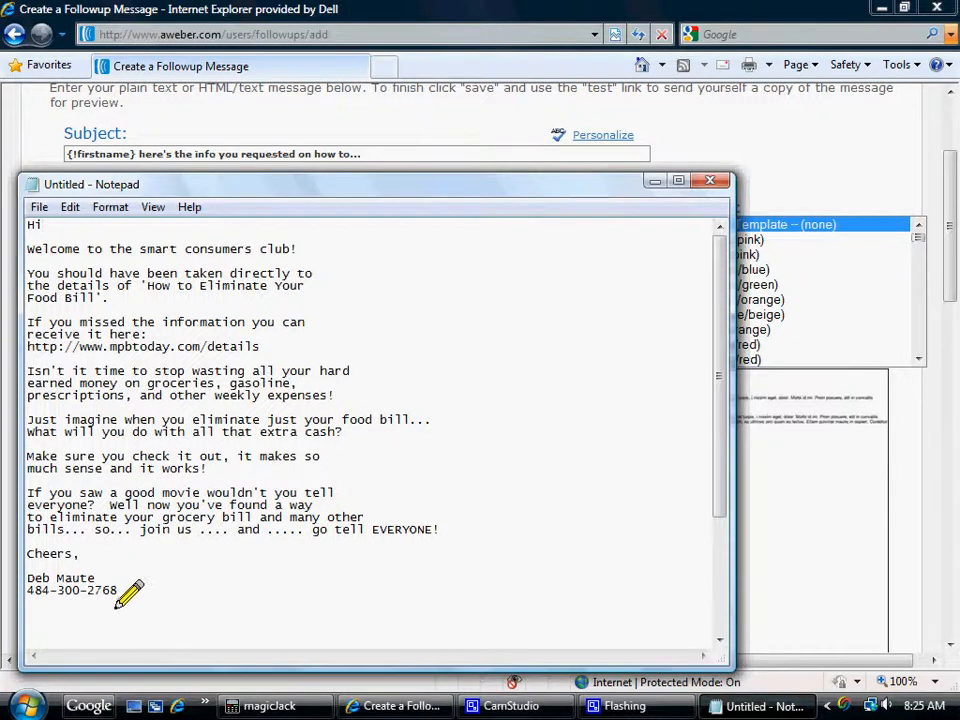
drag(120, 591, 24, 228)
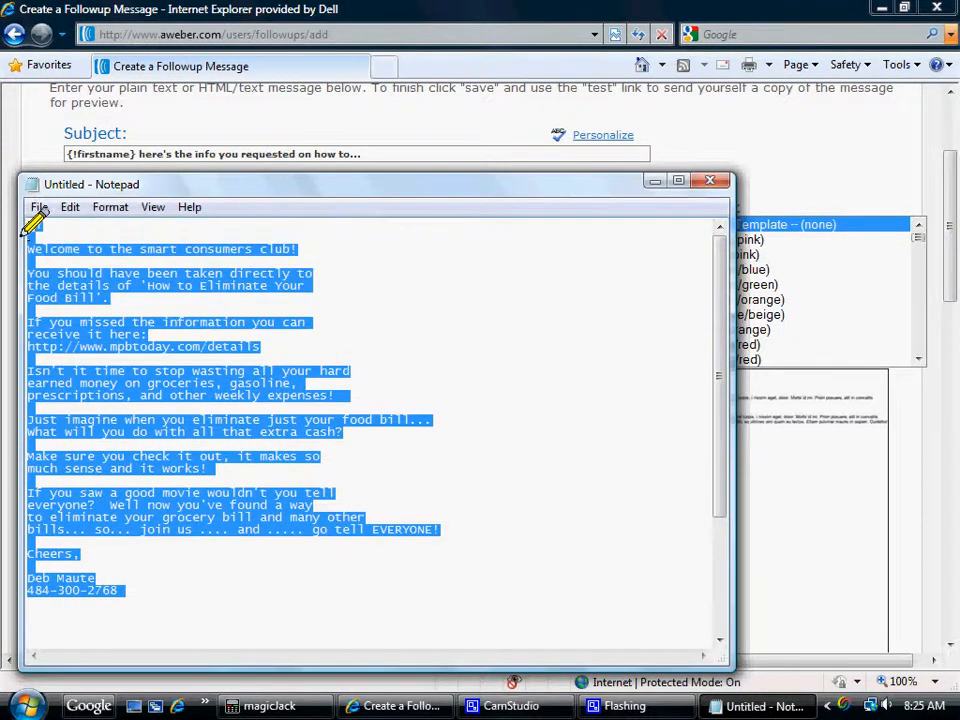
right_click(74, 286)
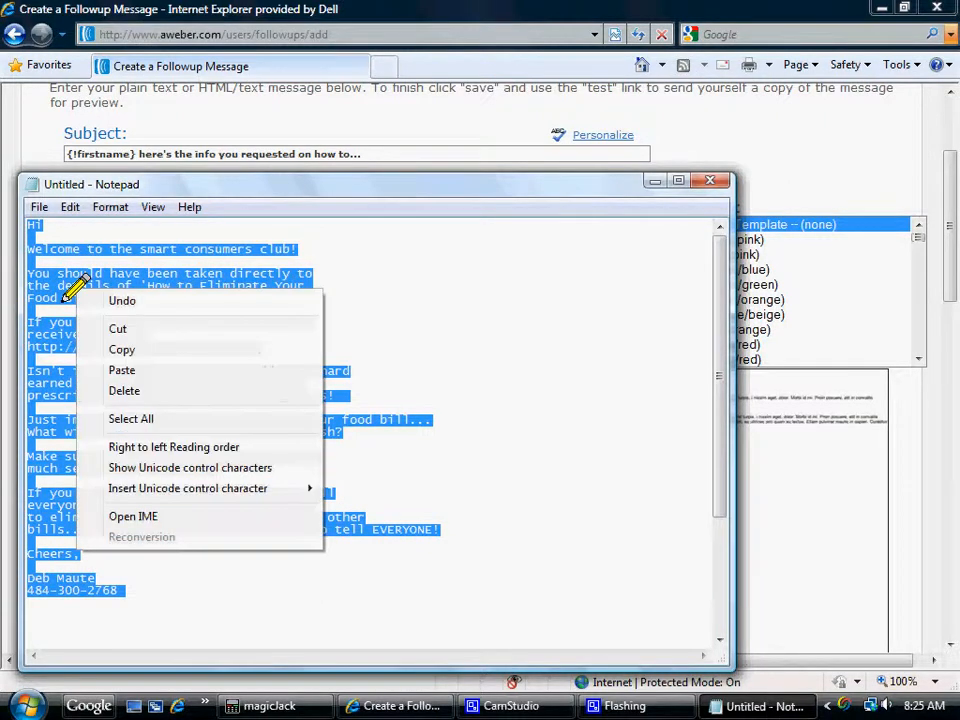
click(112, 350)
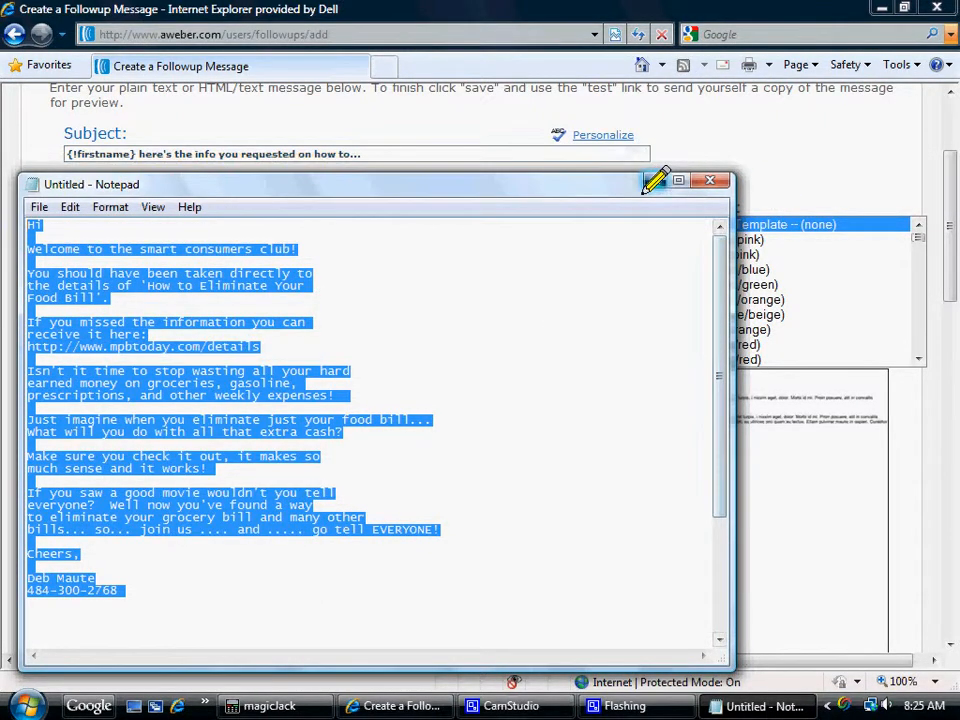
click(655, 181)
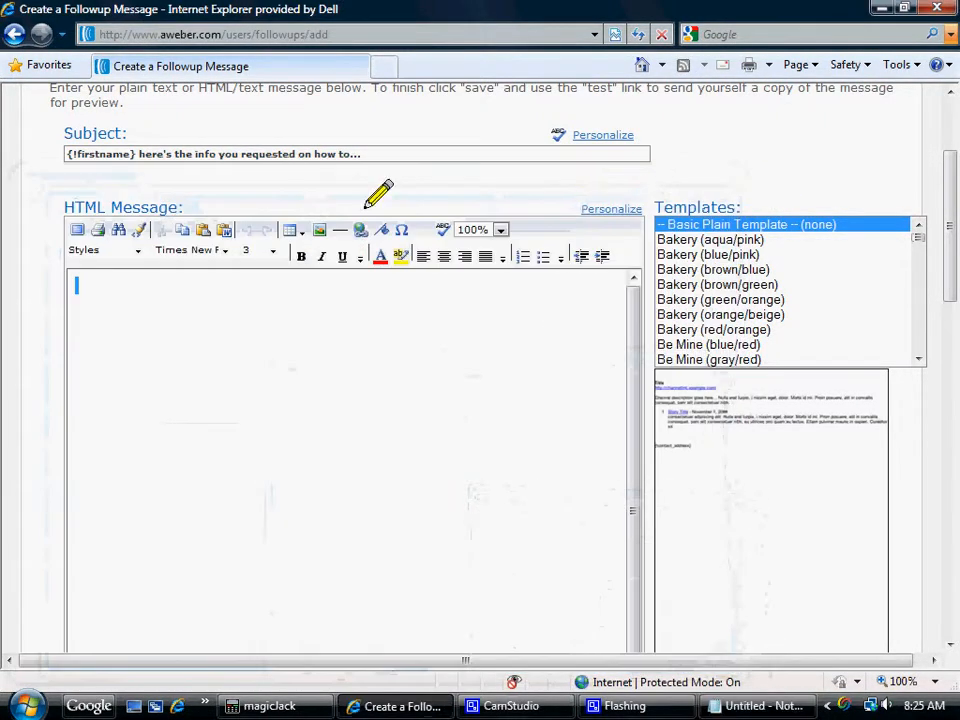
Insert the copied welcome text into the HTML message using Paste From External Source, closing the unrelated pop-up window.
right_click(70, 294)
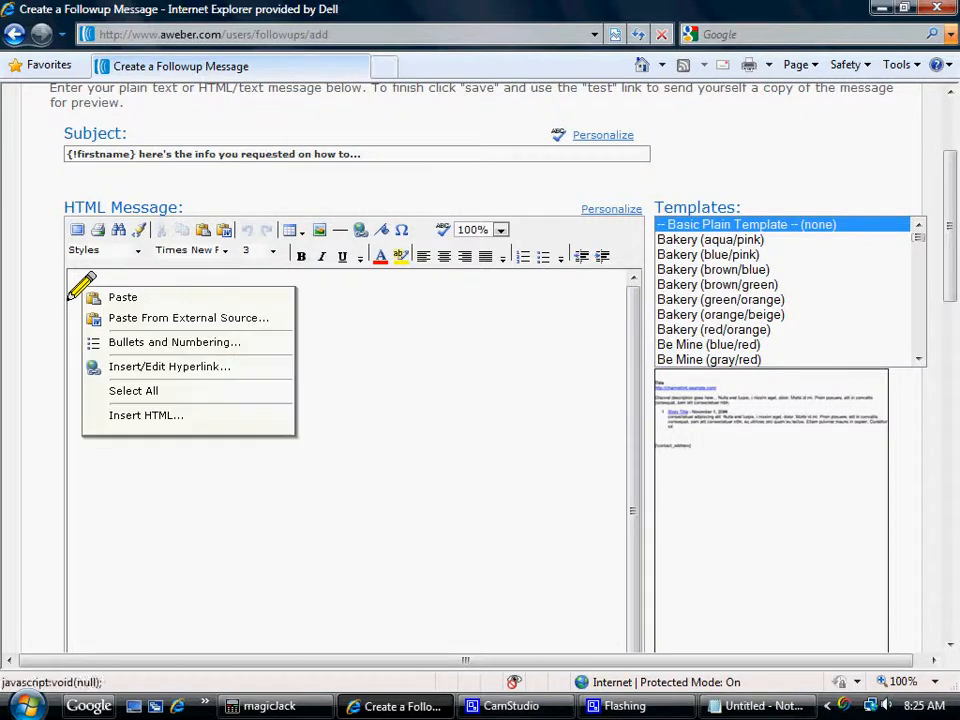
click(132, 323)
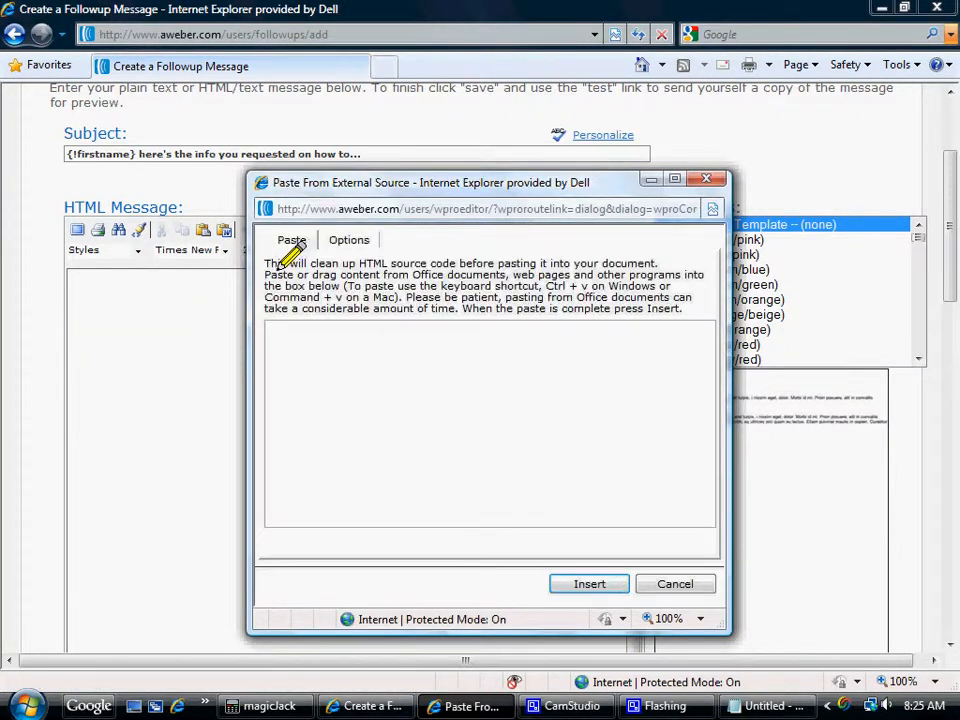
right_click(269, 355)
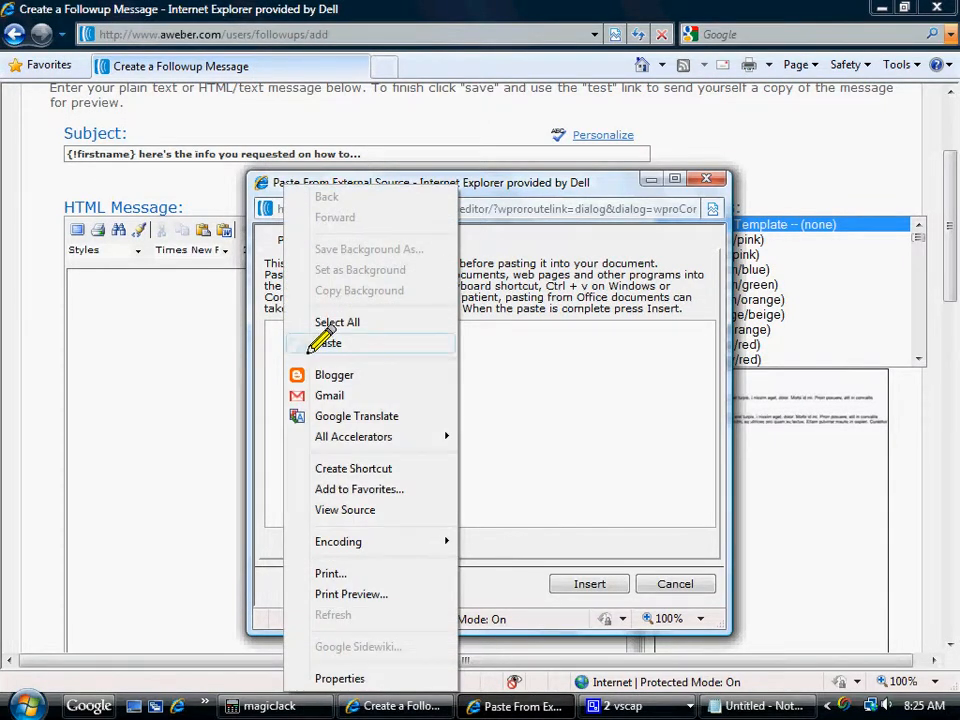
click(262, 340)
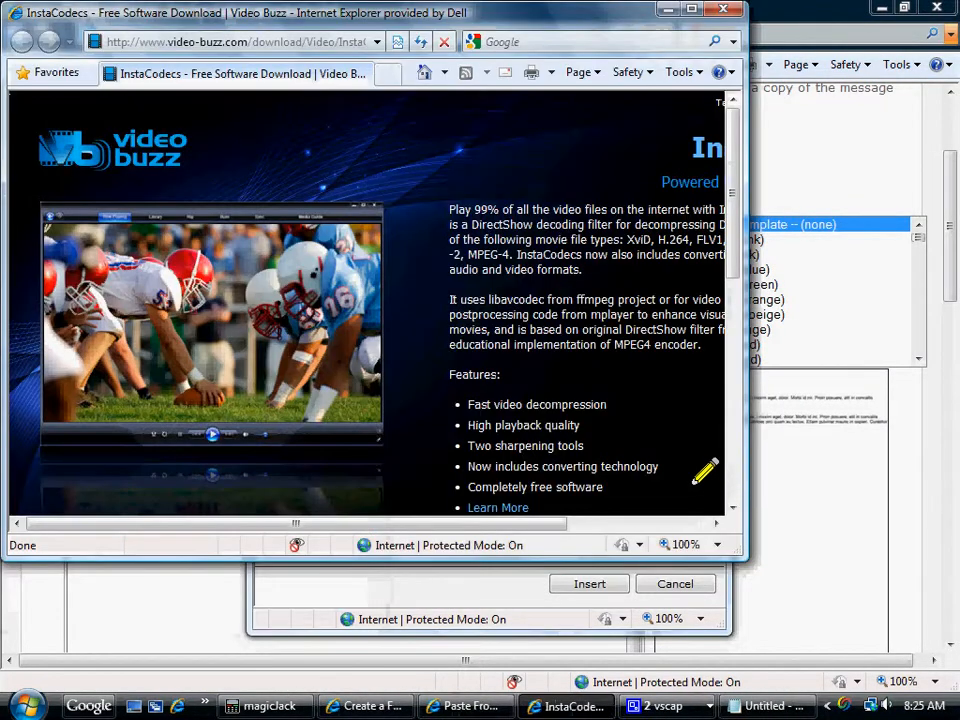
click(725, 10)
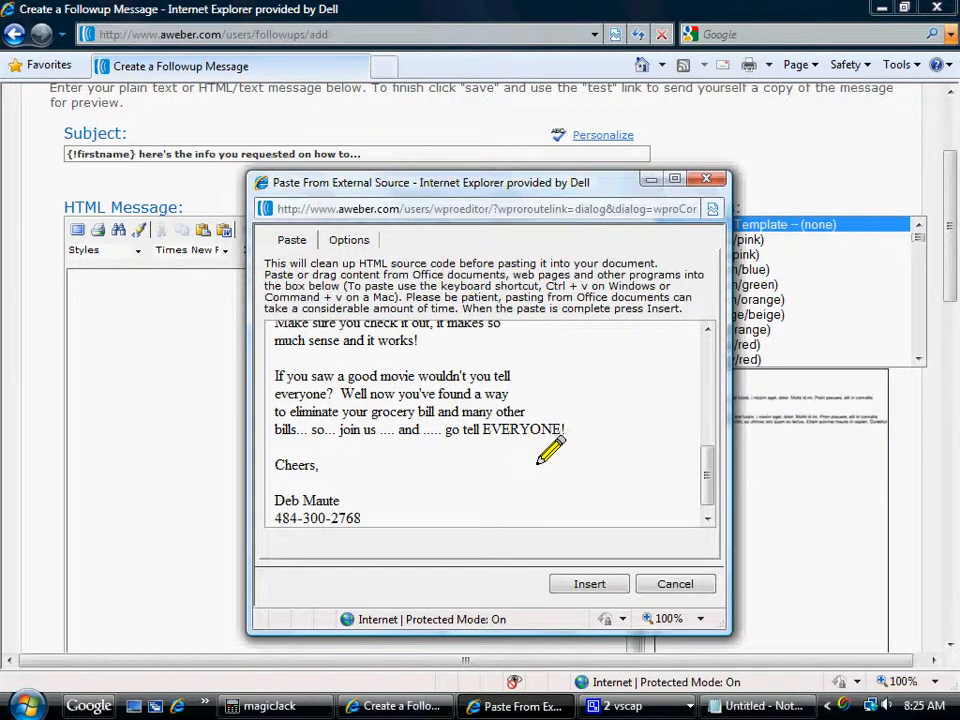
click(590, 583)
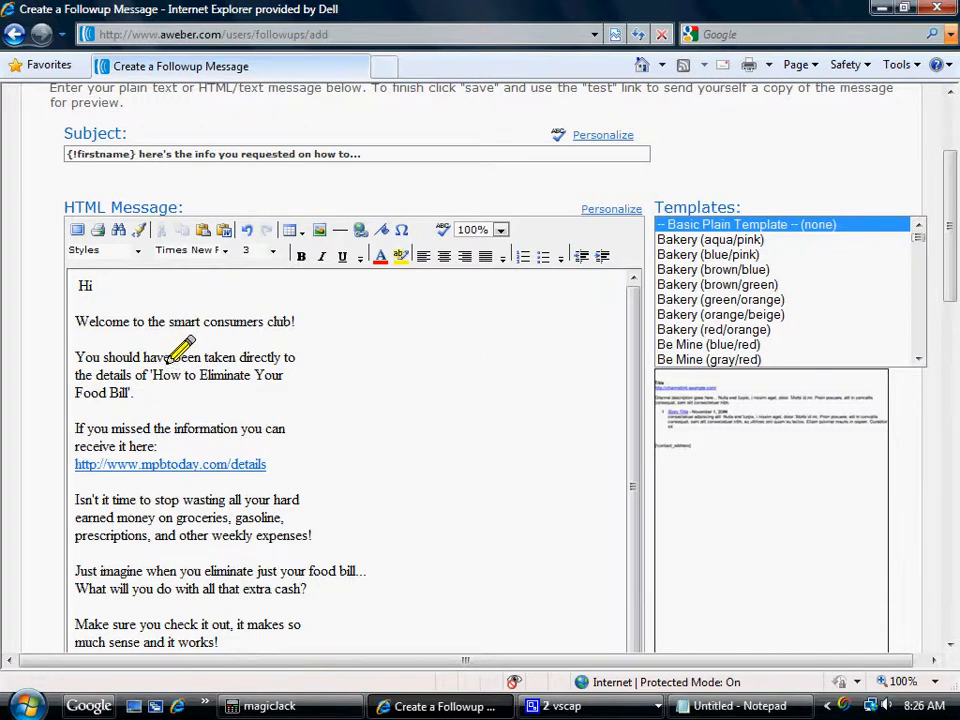
Personalize the greeting in the HTML message so it reads "Hi {!firstname},".
click(88, 299)
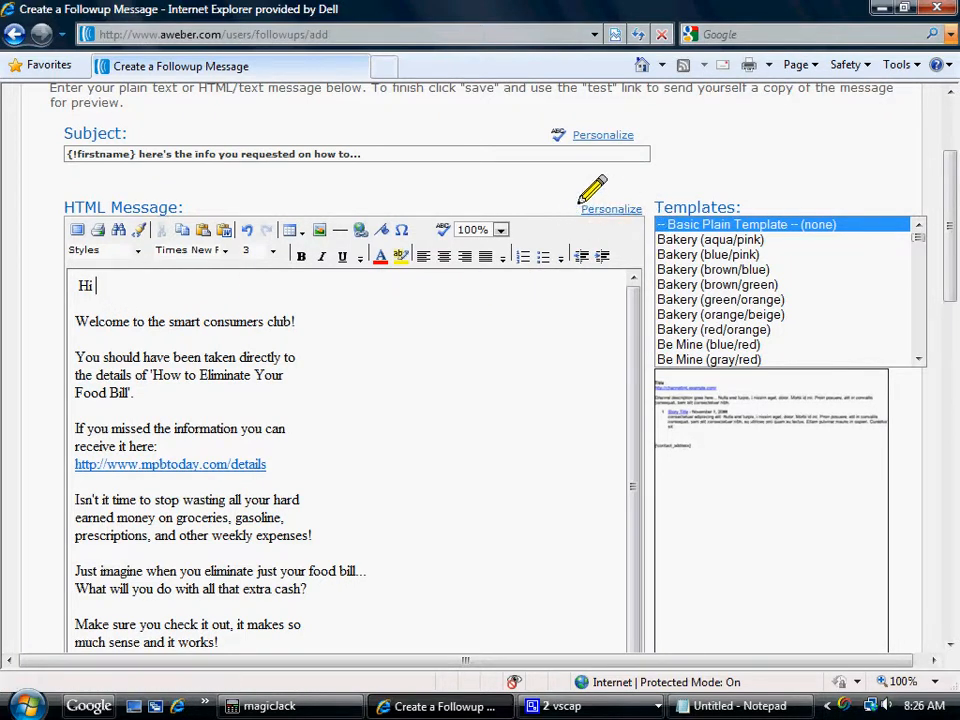
click(604, 209)
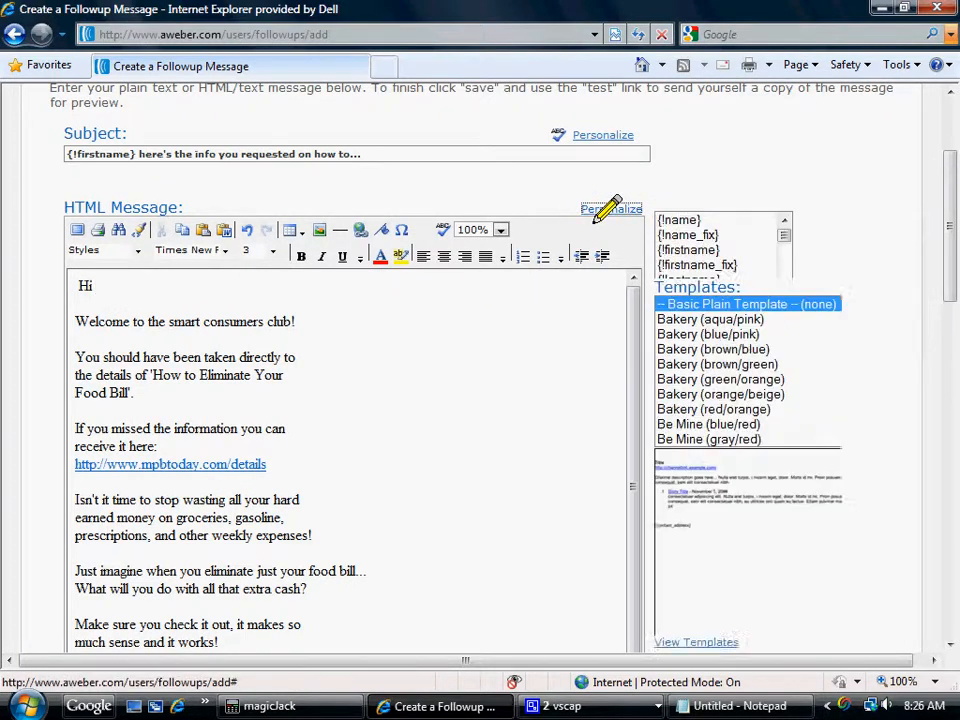
double_click(685, 260)
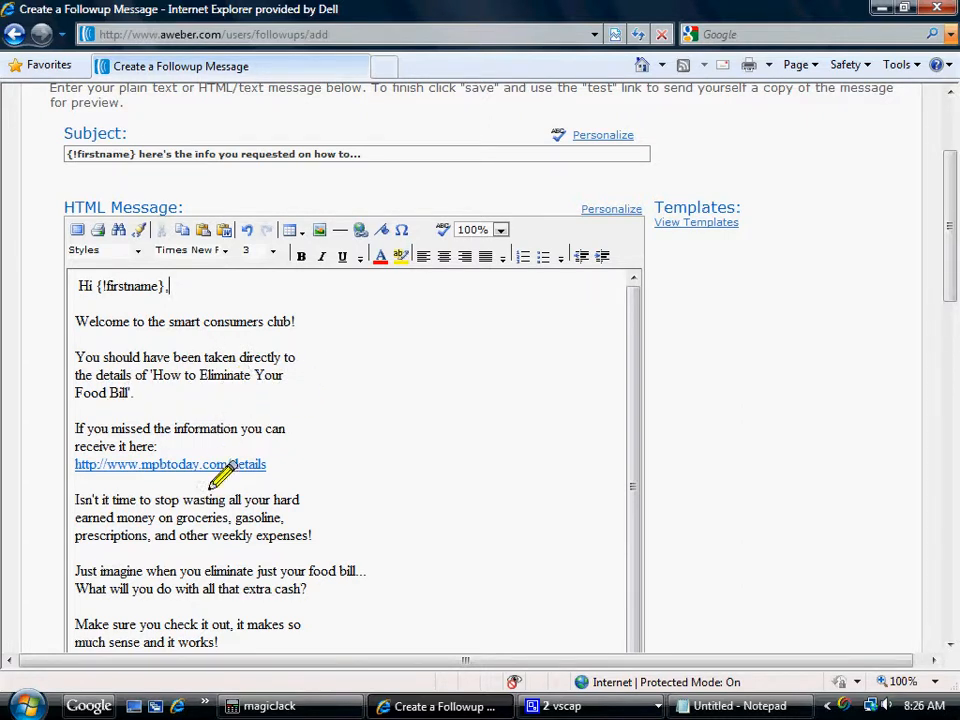
Respell "cash" as "ca$h" and "money" as "m0ney" in the HTML message body.
drag(628, 368, 616, 454)
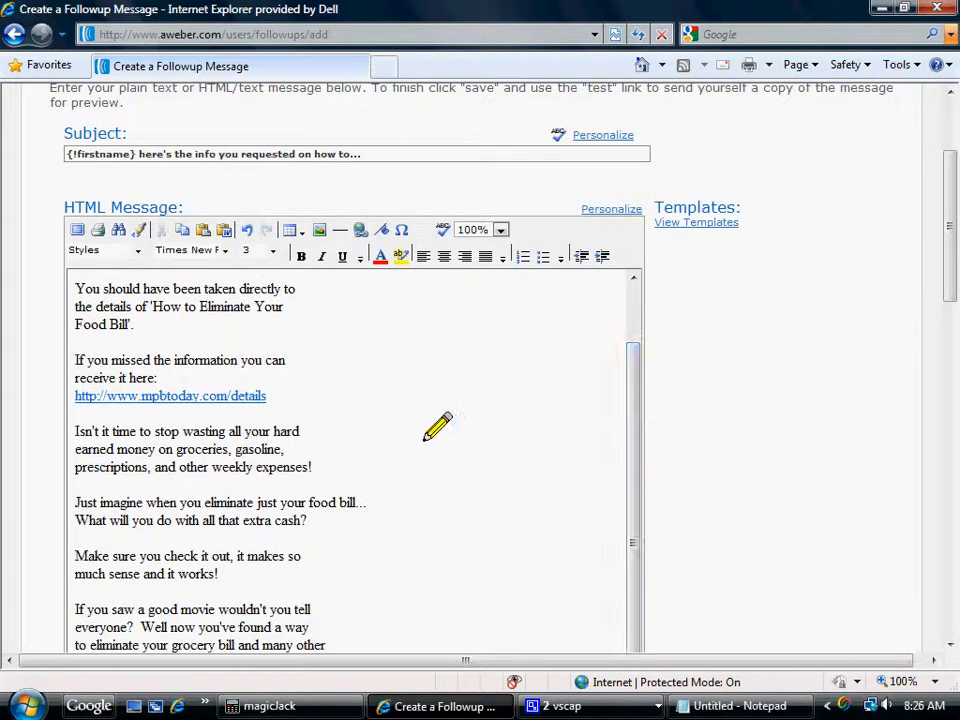
drag(933, 244, 941, 309)
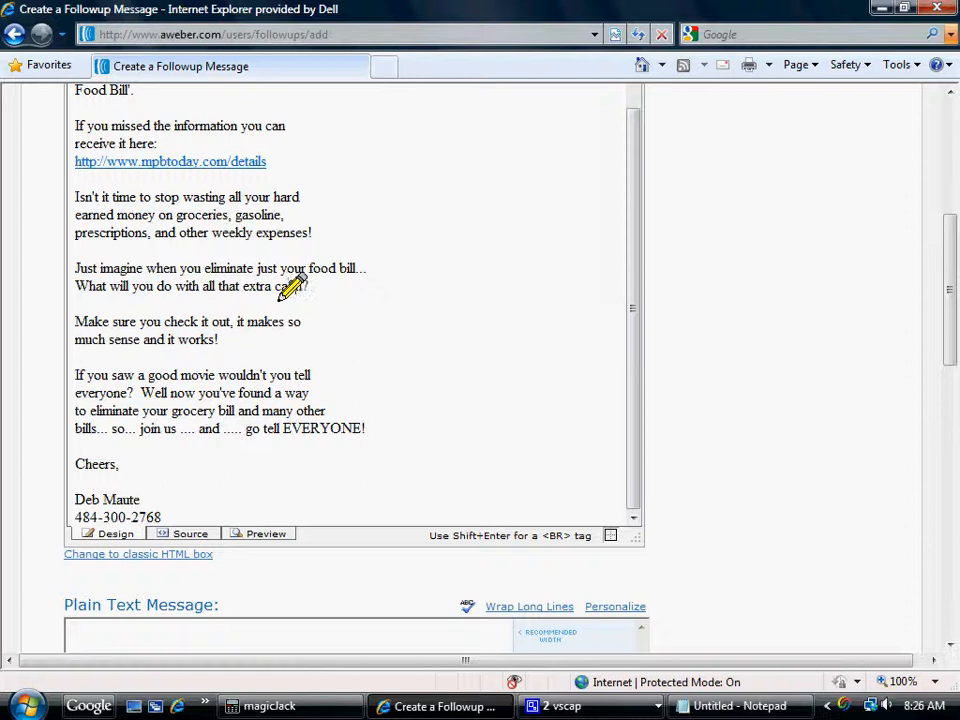
drag(624, 294, 611, 223)
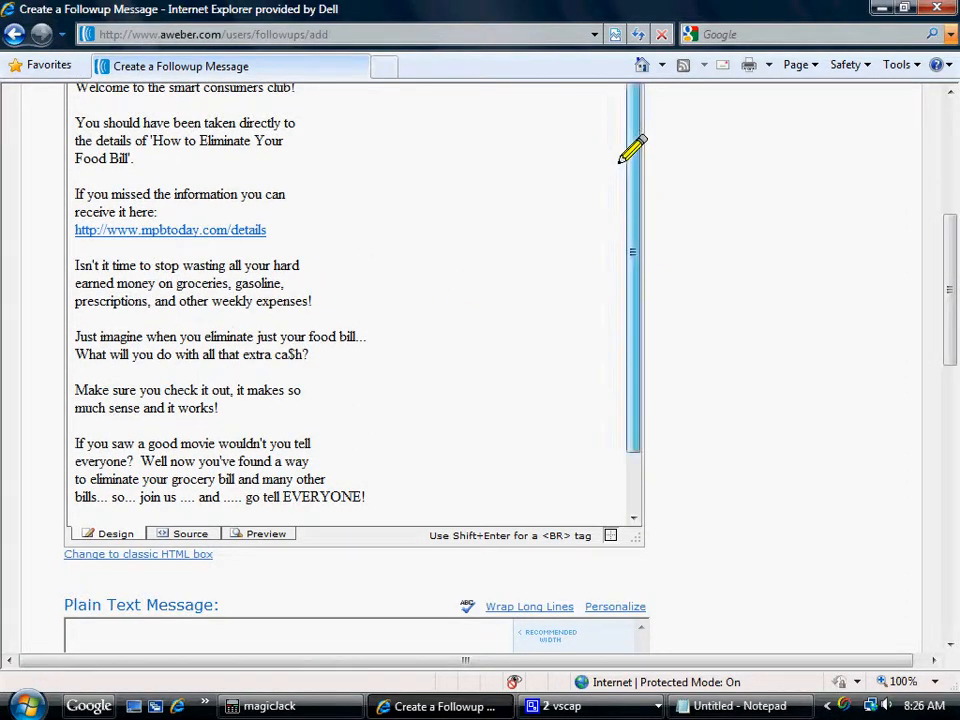
drag(943, 246, 943, 224)
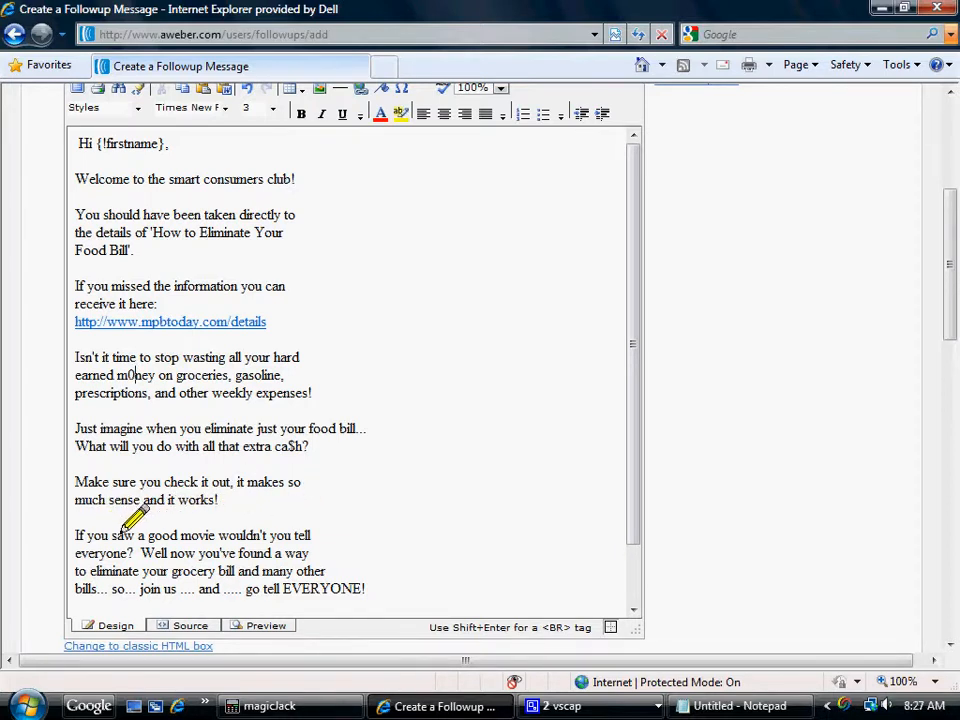
Add a run of blank lines below the signature's phone number, with a single period on a line of its own at the end.
scroll(622, 440, down, 2)
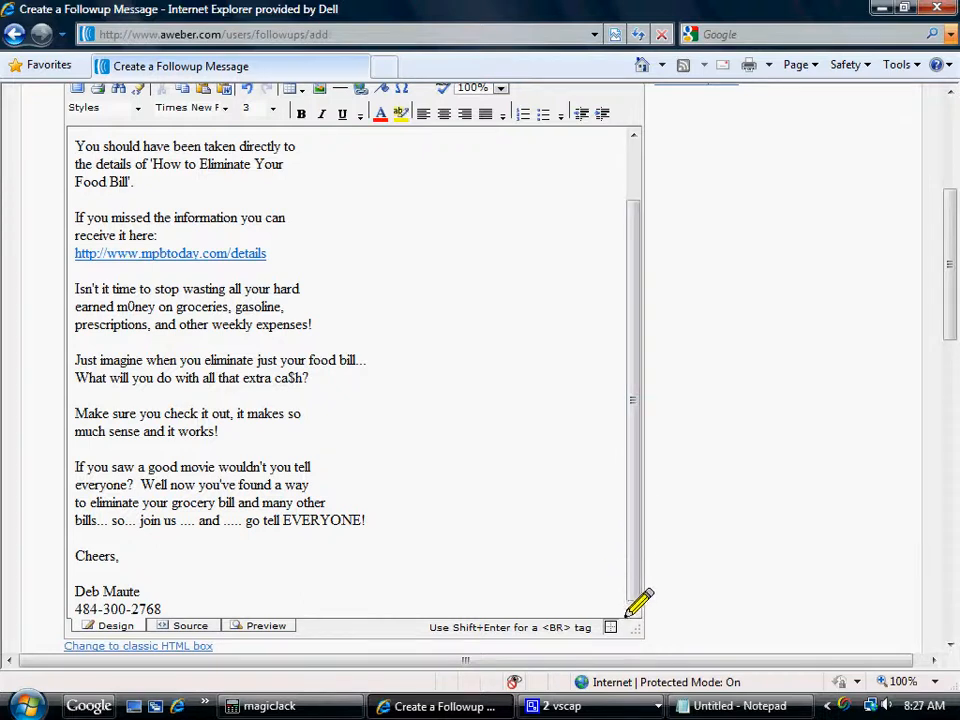
click(152, 622)
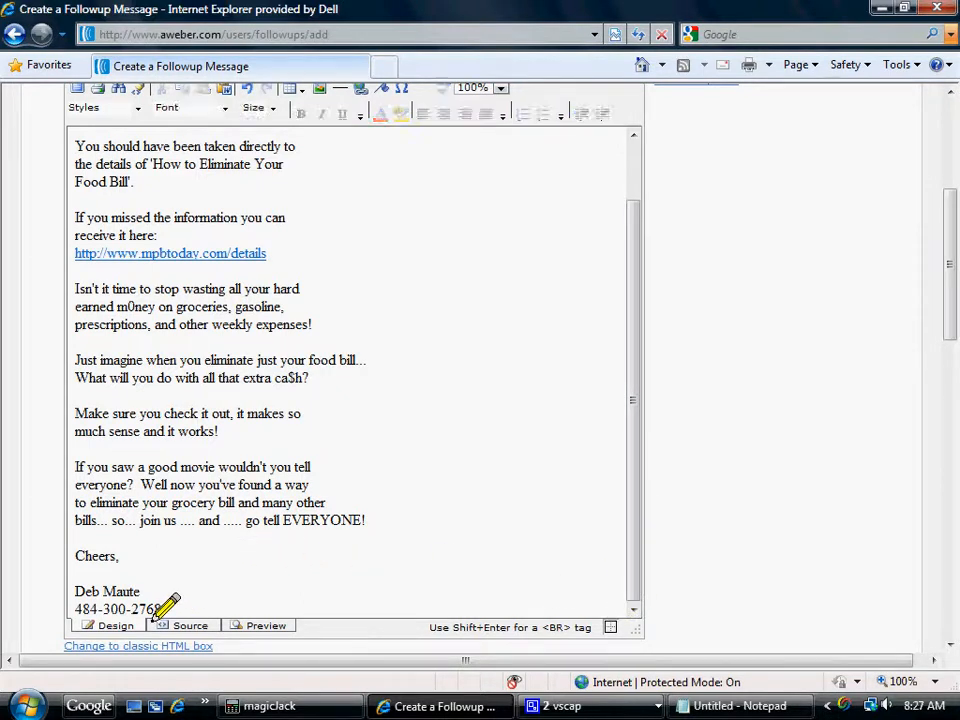
click(149, 609)
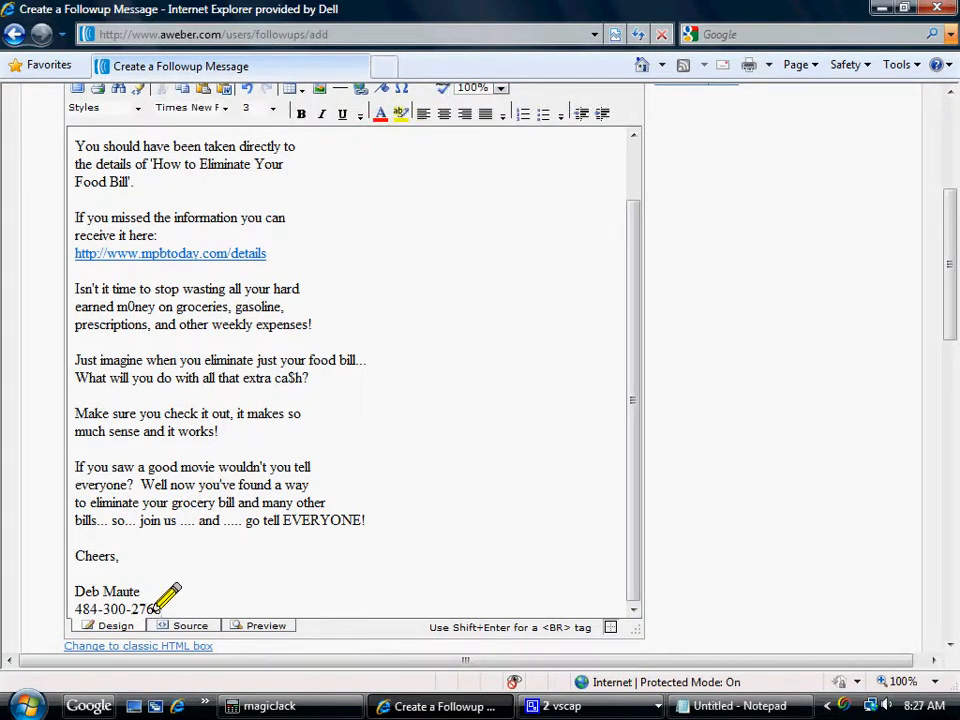
key(Return)
key(Return)
key(Return)
key(Return)
key(Return)
key(Return)
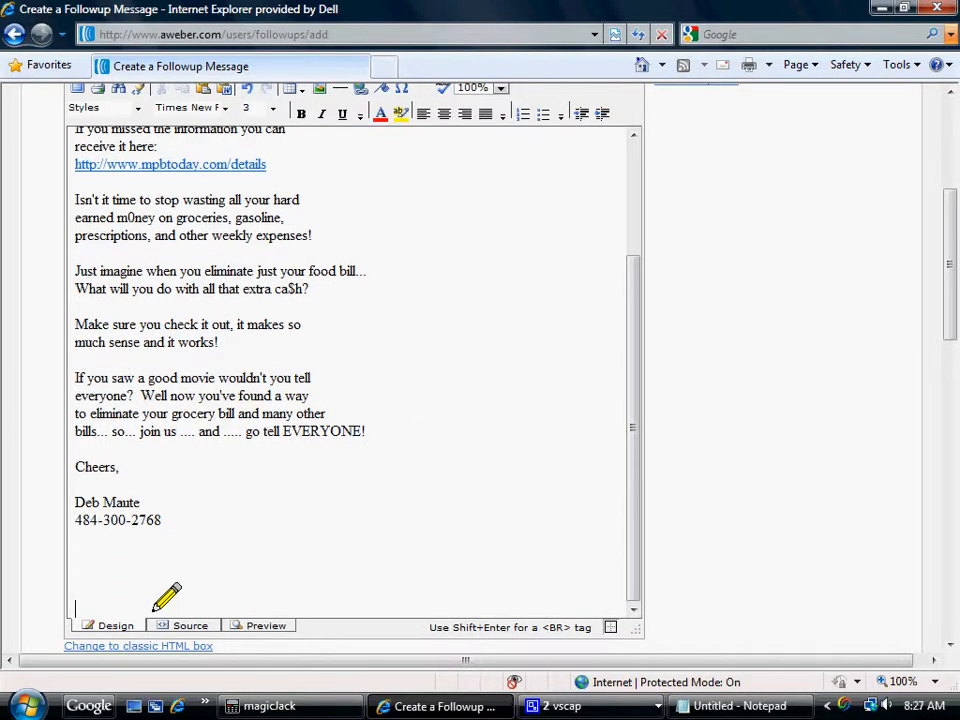
key(Return)
key(Return)
key(Return)
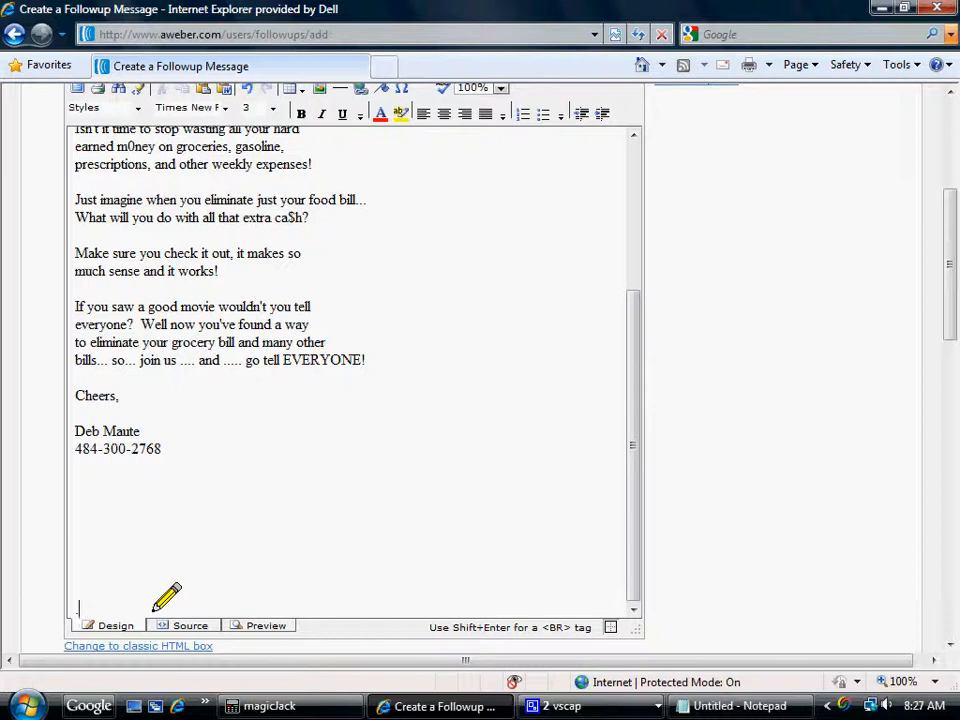
key(Return)
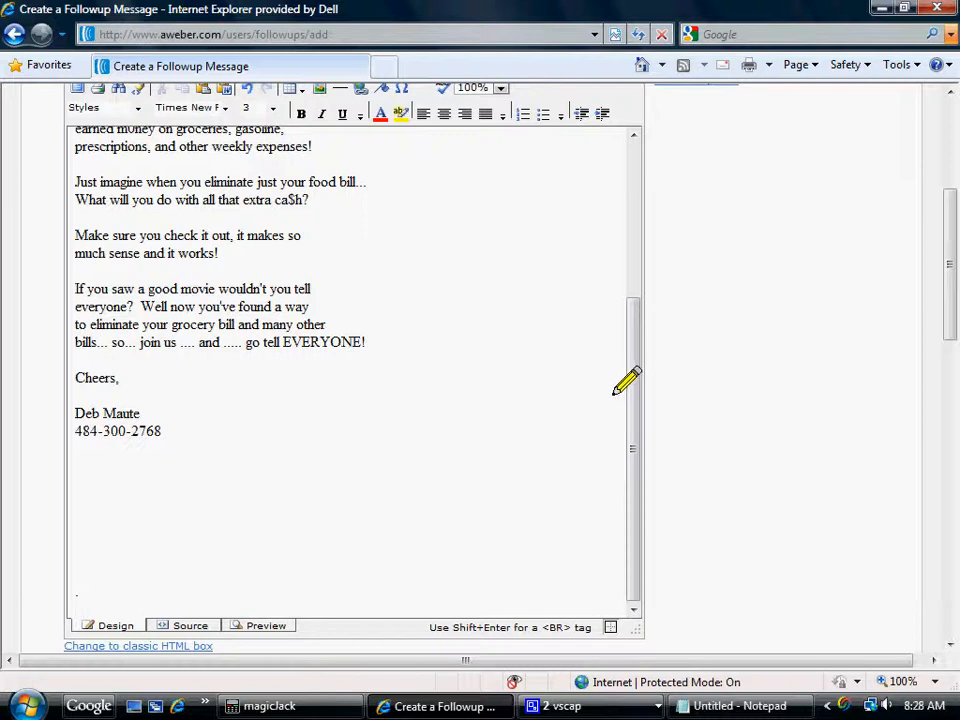
mouse_move(617, 397)
mouse_down()
mouse_move(641, 216)
mouse_move(609, 390)
mouse_up()
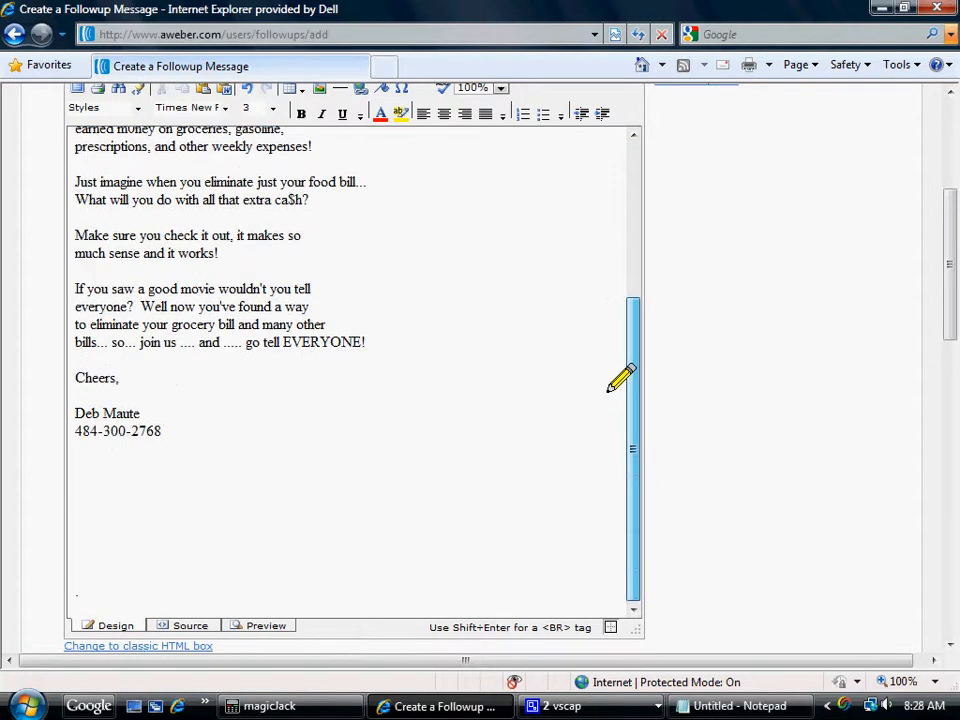
drag(939, 318, 941, 419)
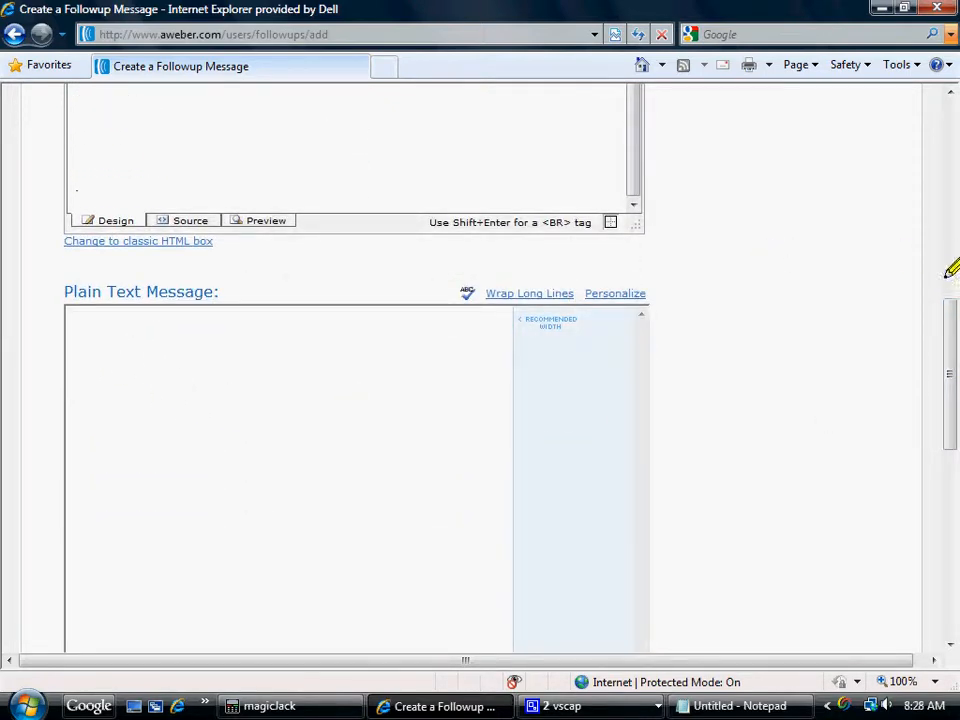
drag(945, 338, 948, 228)
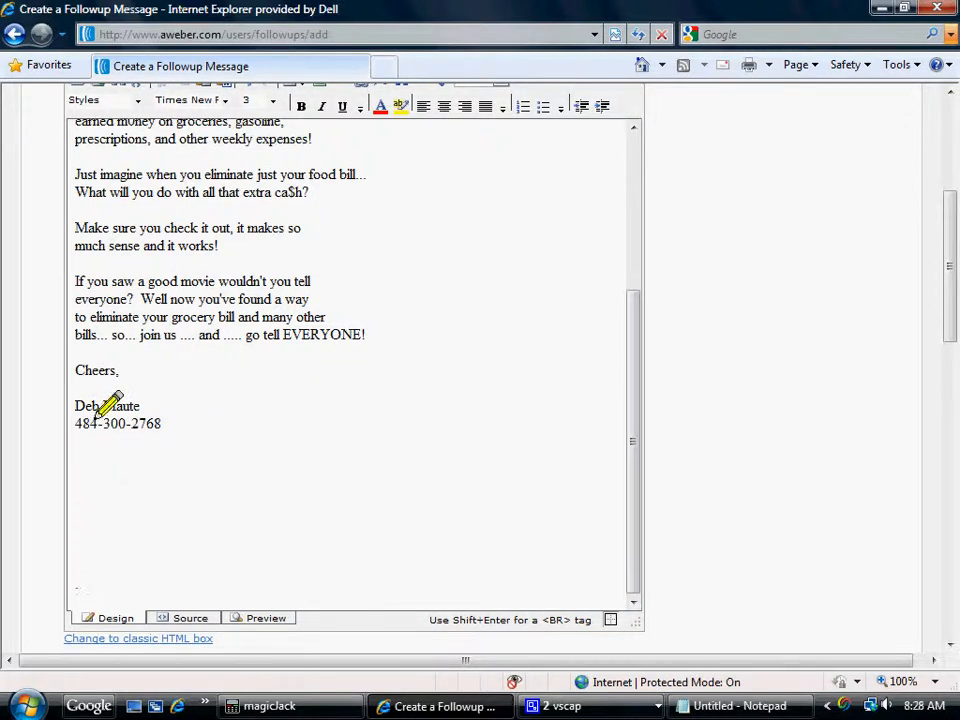
Copy the whole HTML message from greeting to closing period into the Plain Text Message, allowing clipboard access, and check the pasted text.
drag(92, 422, 56, 124)
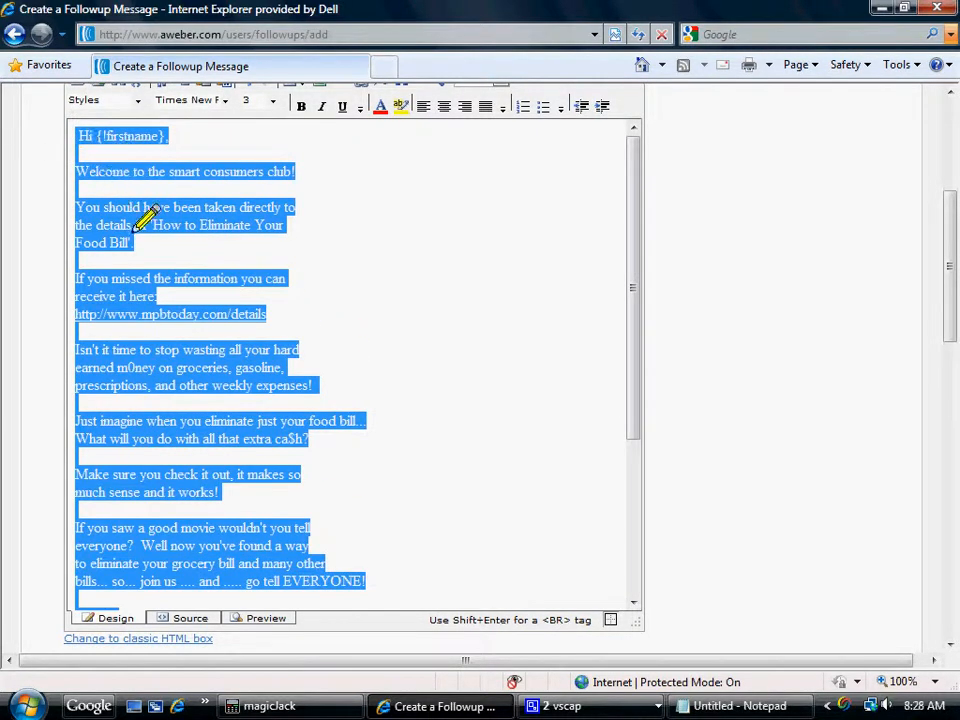
right_click(150, 222)
click(187, 250)
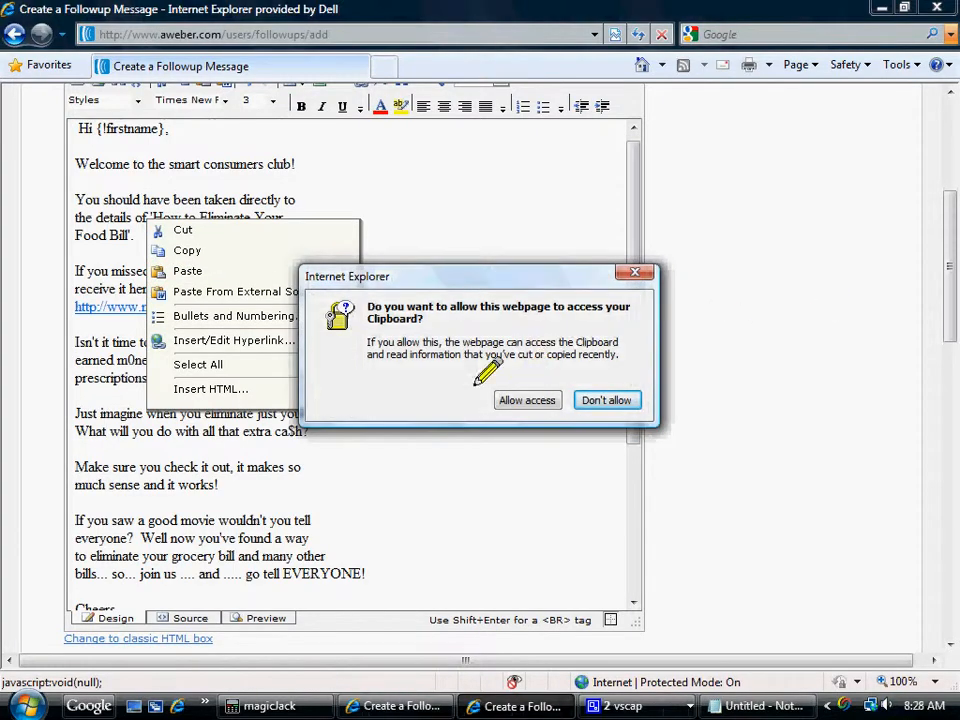
click(528, 400)
drag(949, 279, 949, 418)
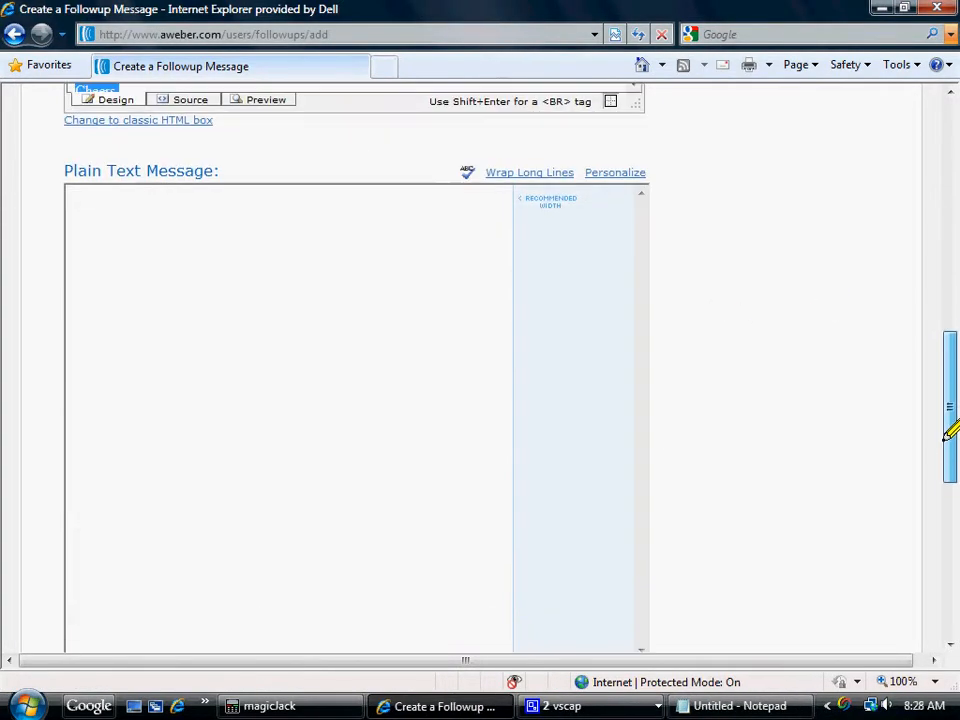
right_click(88, 216)
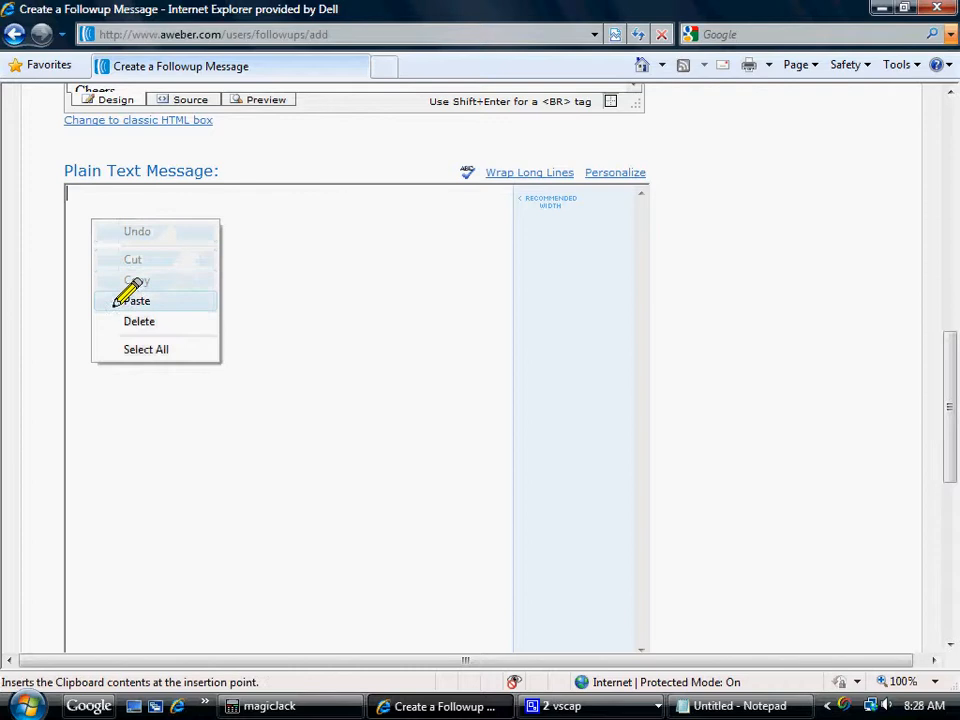
click(124, 300)
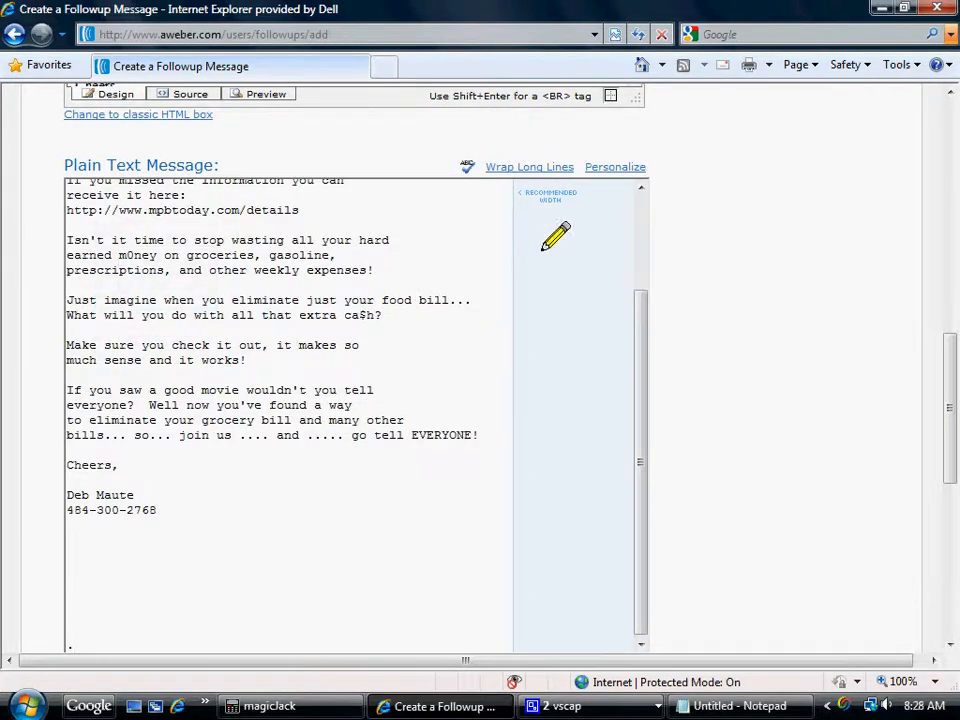
drag(636, 321, 636, 214)
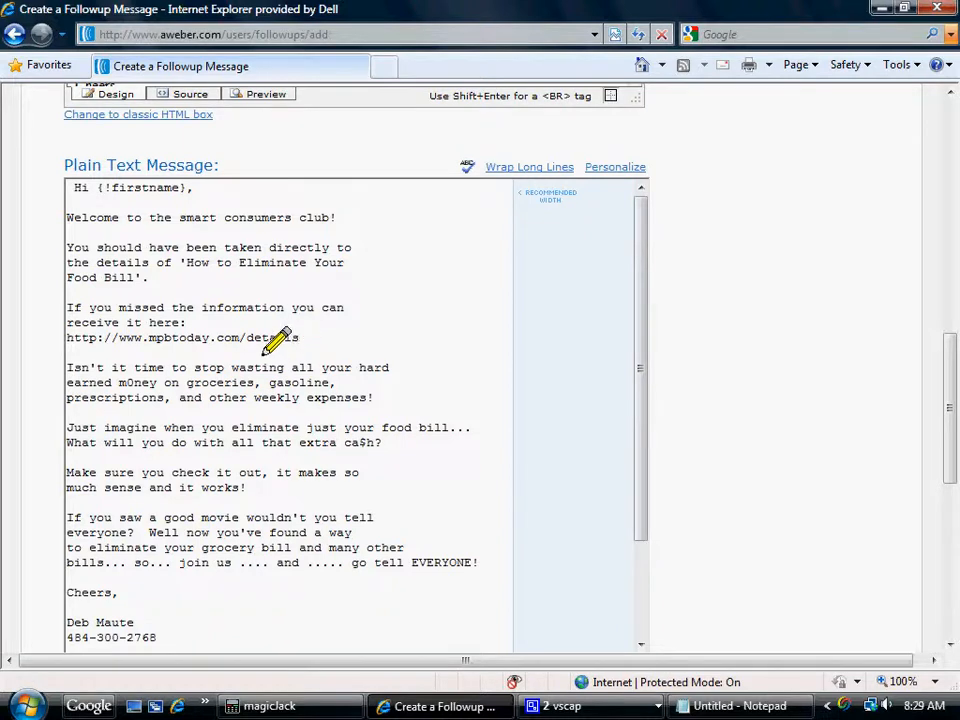
drag(638, 311, 639, 375)
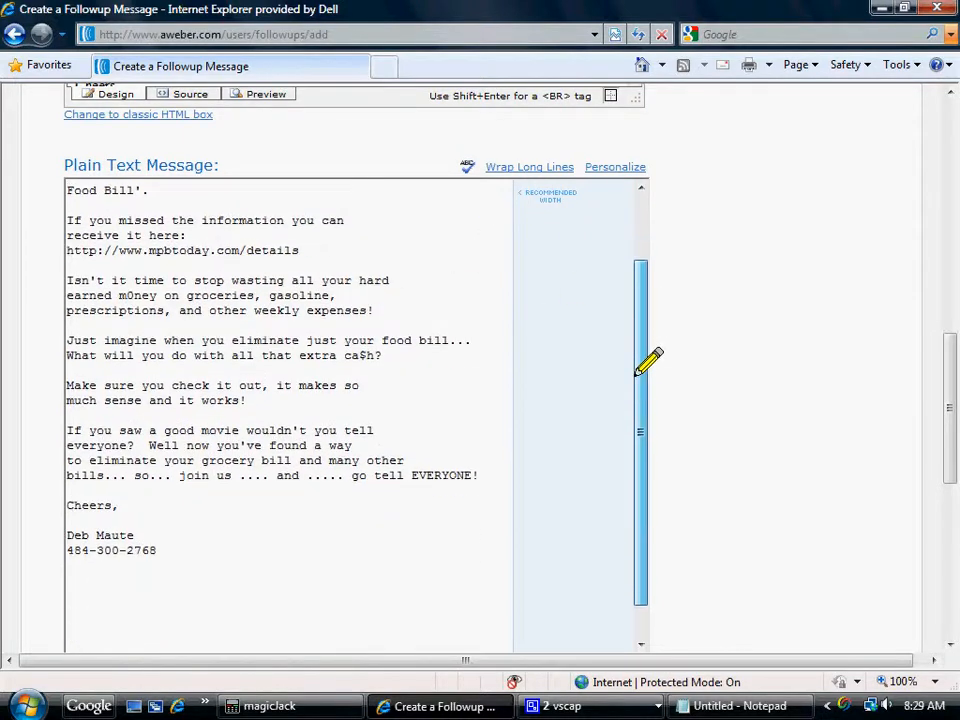
Preview the follow-up message, close the preview window and save the message.
drag(948, 366, 948, 461)
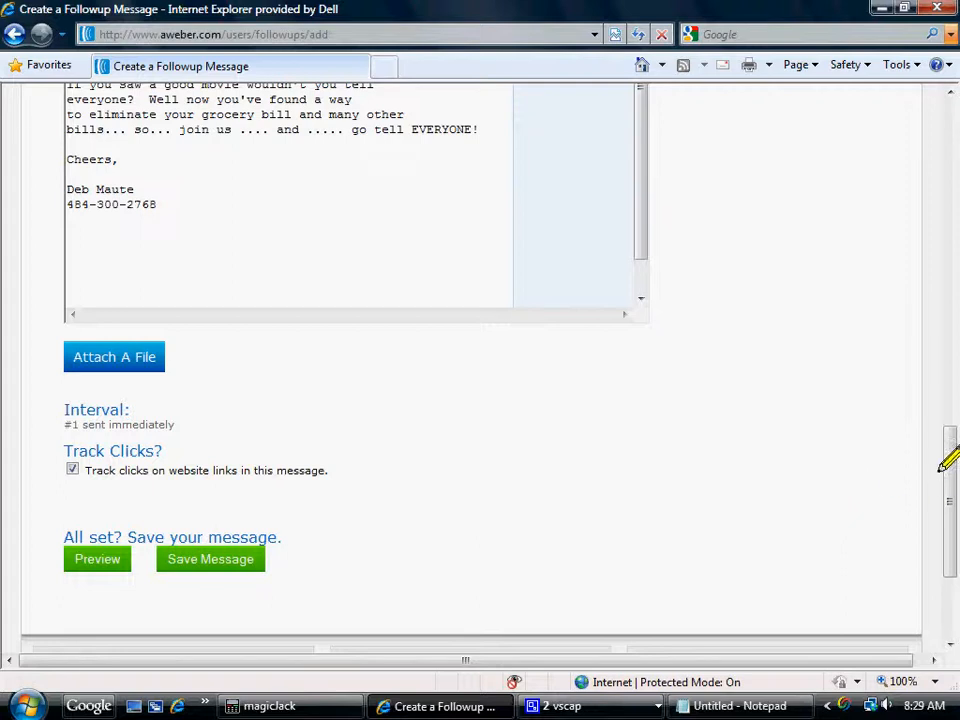
drag(948, 460, 949, 507)
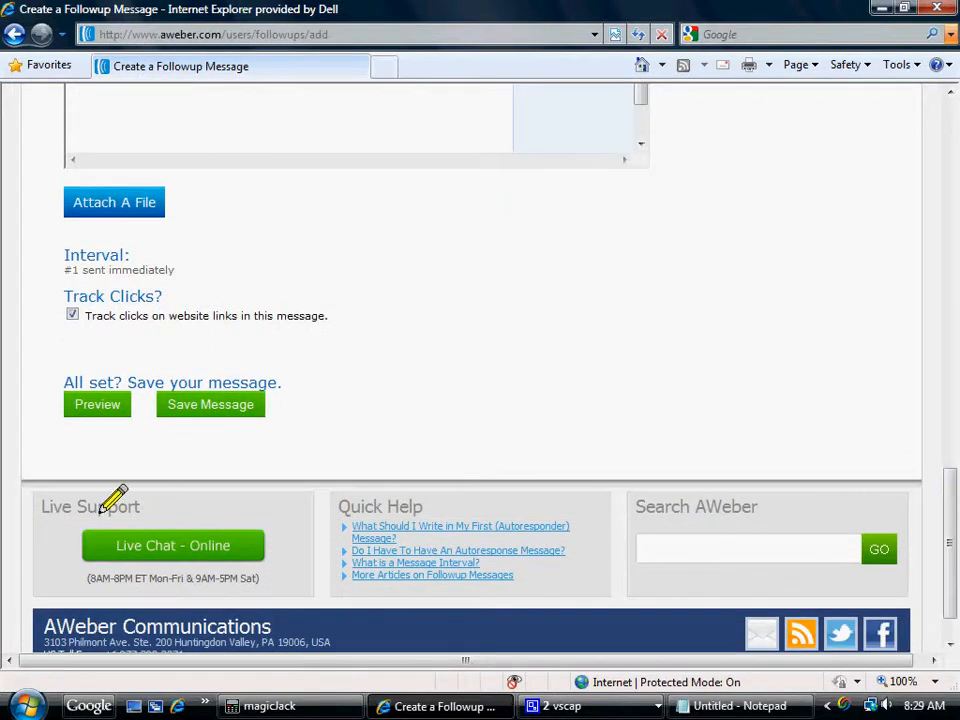
click(94, 402)
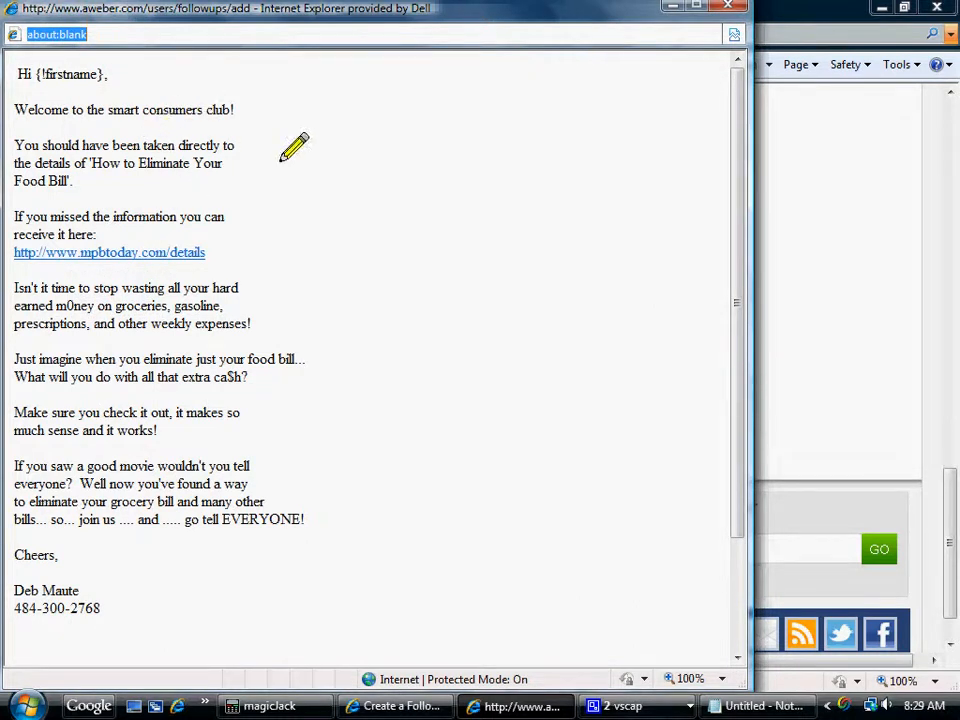
click(730, 9)
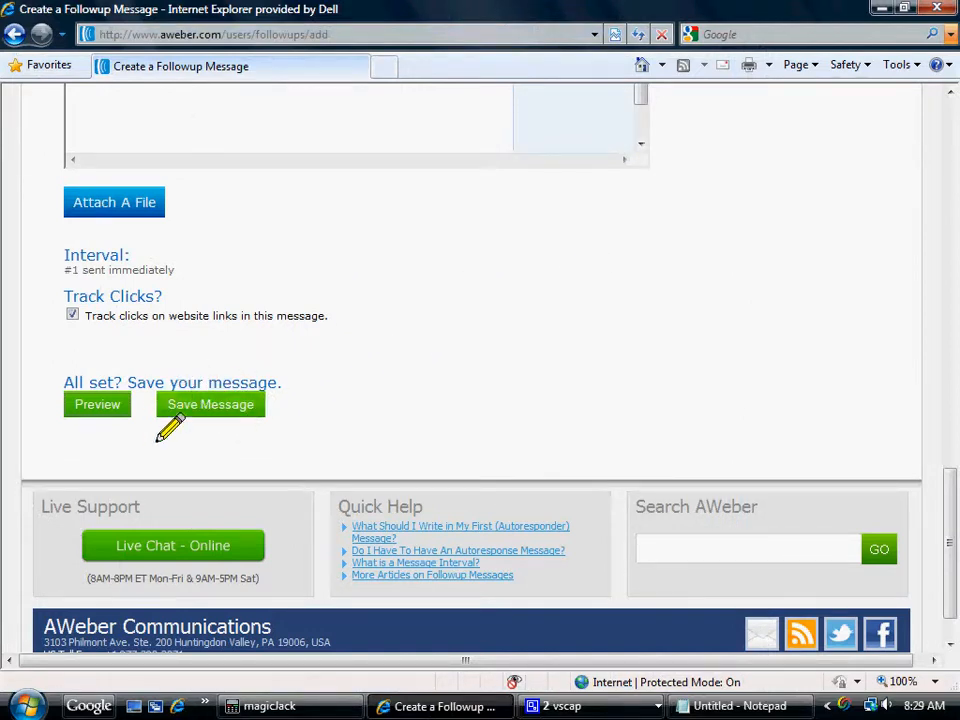
click(189, 407)
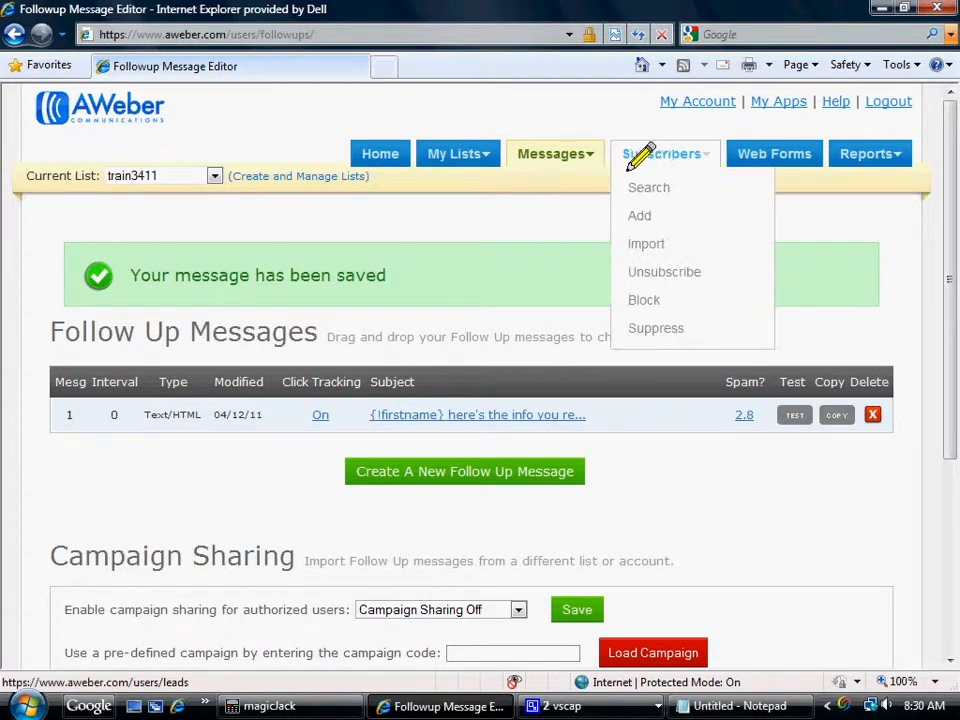
Start creating a new web form for the train3411 list.
click(771, 159)
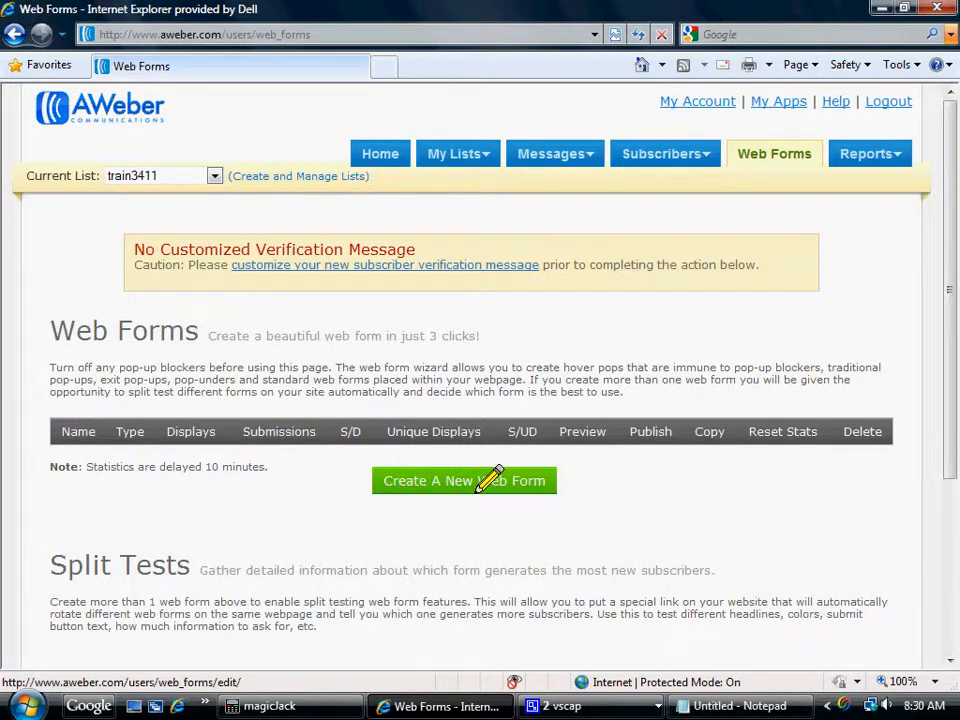
click(432, 488)
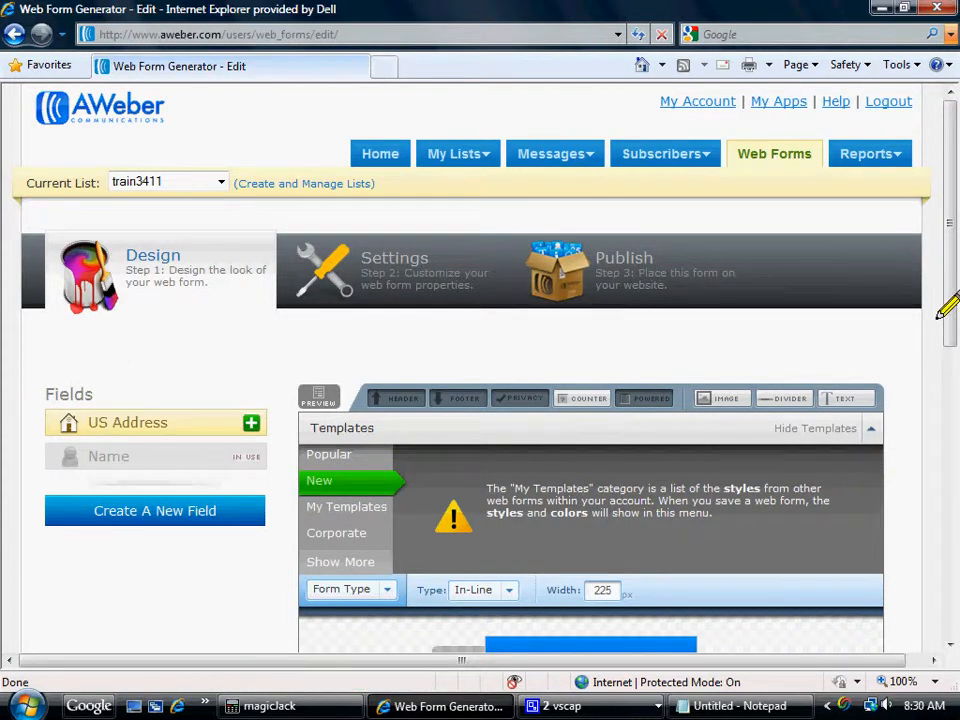
drag(946, 310, 945, 369)
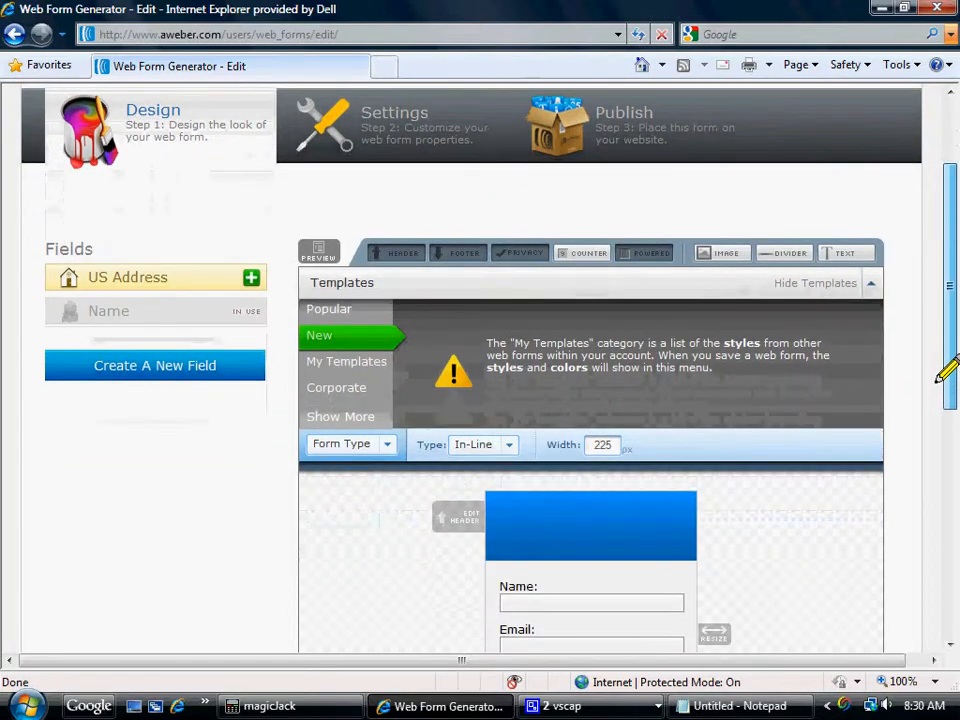
Examine the web form templates offered under Popular, New, My Templates, Corporate and Small Forms.
click(325, 310)
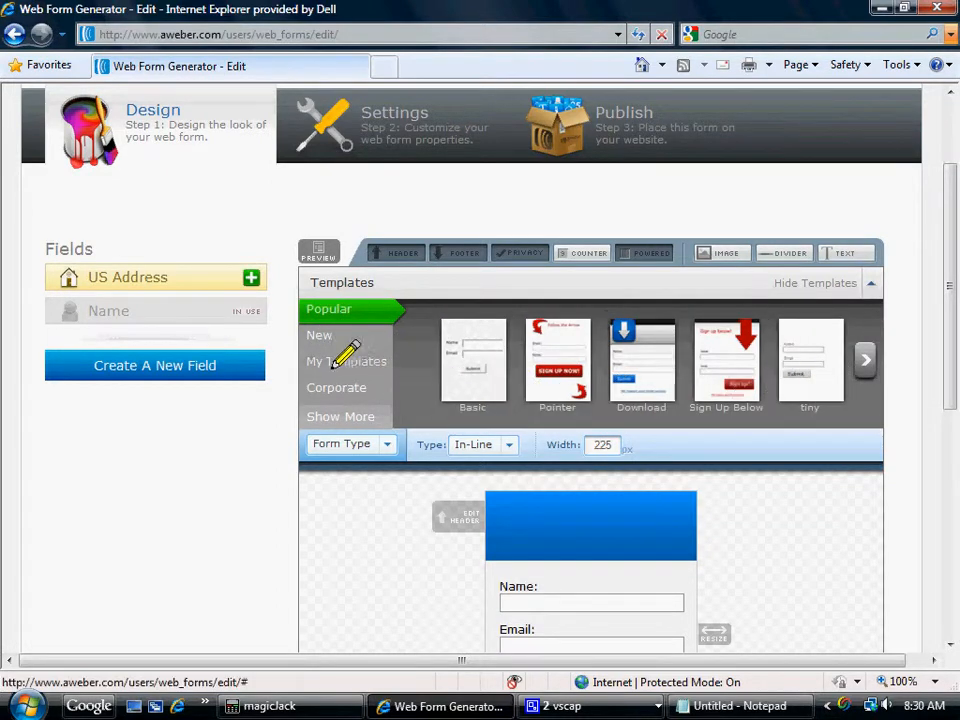
click(320, 334)
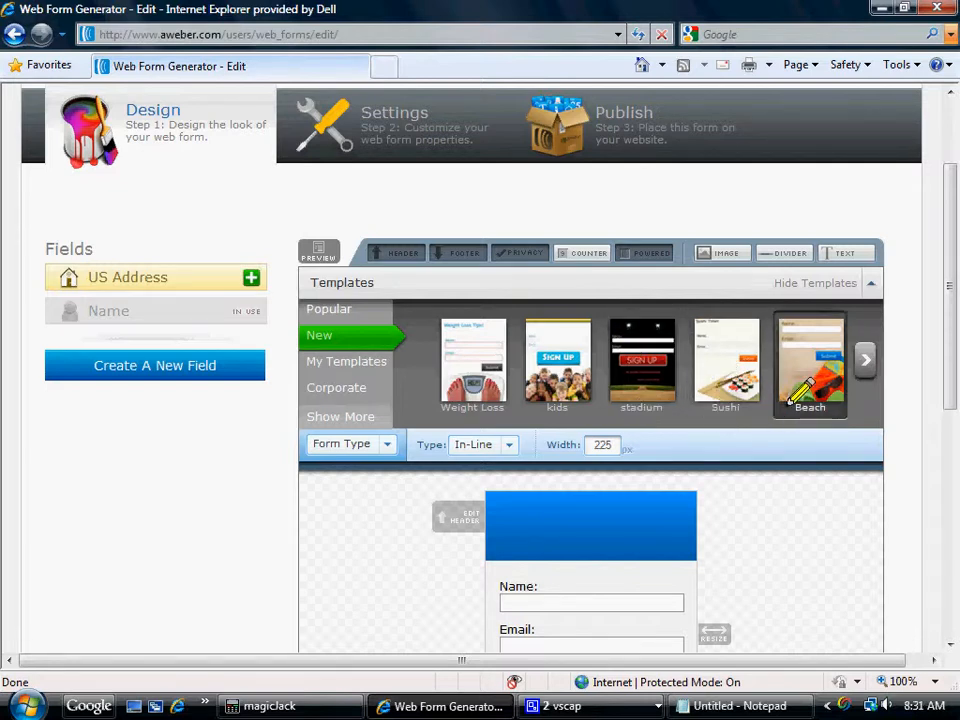
click(860, 362)
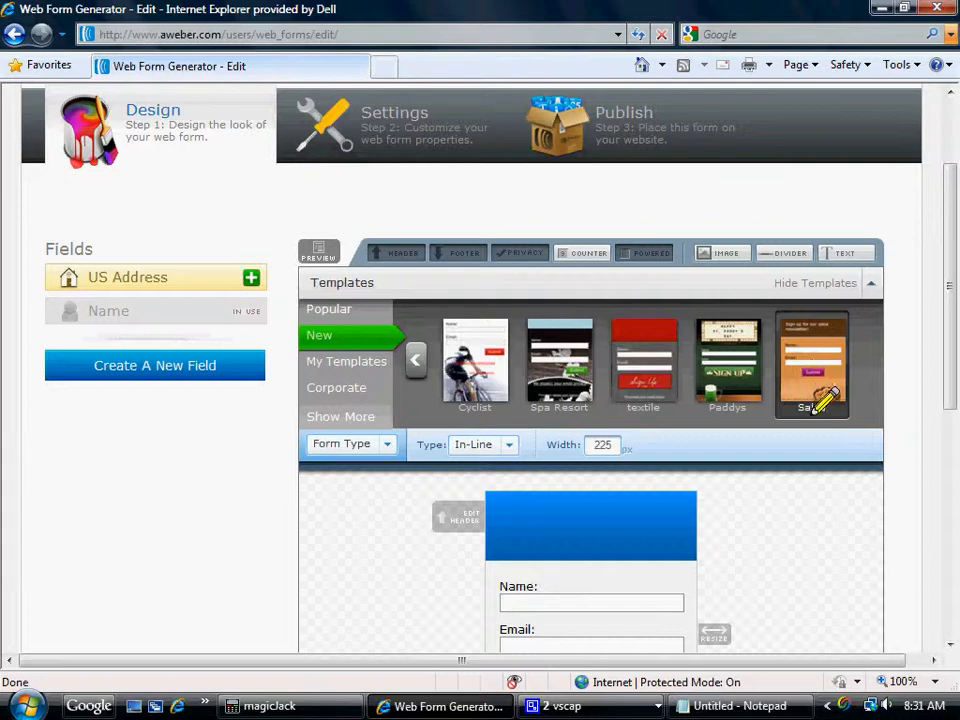
click(341, 366)
click(341, 388)
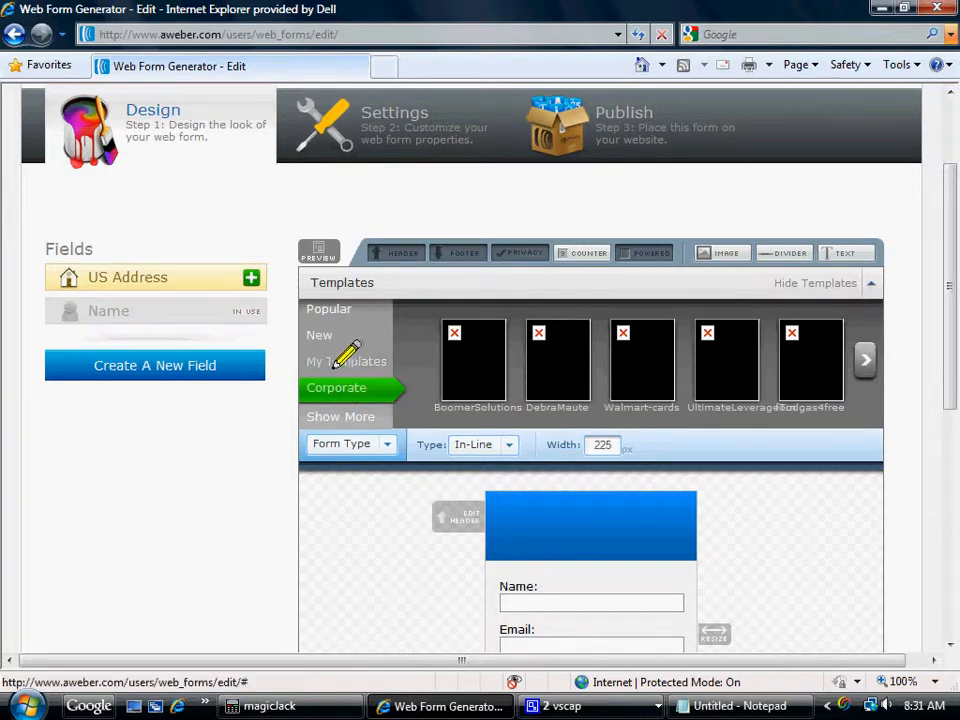
click(322, 337)
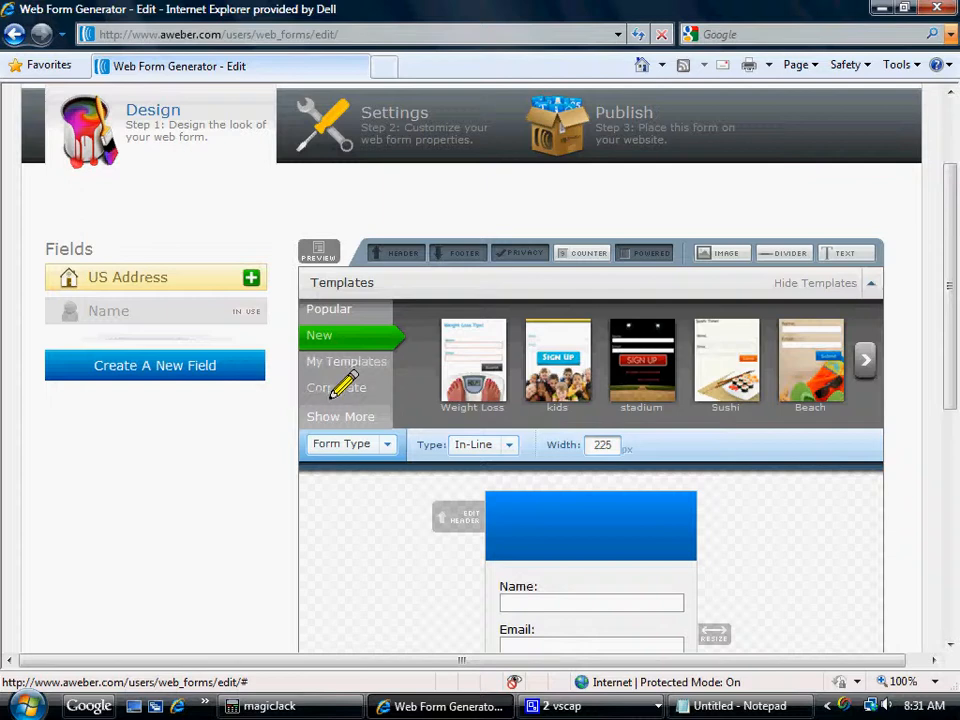
click(348, 388)
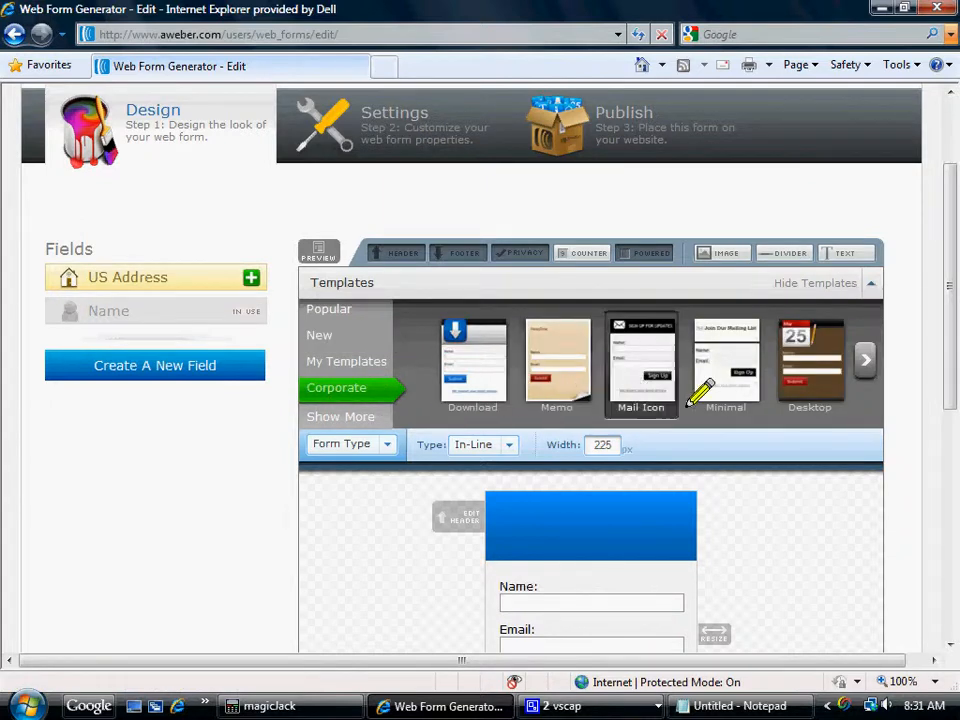
click(864, 365)
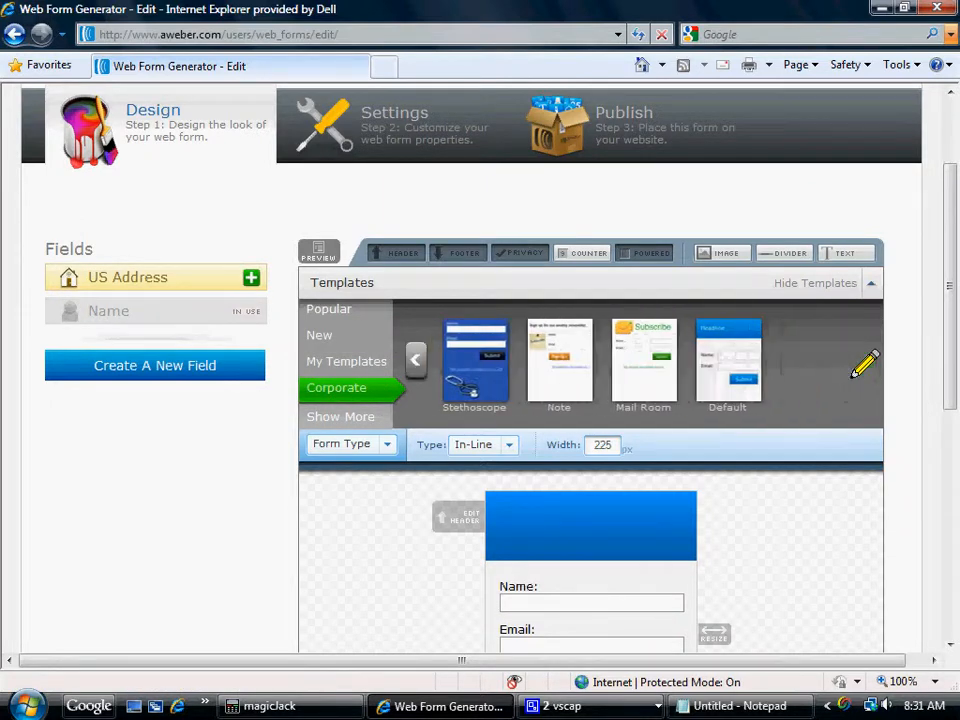
click(340, 417)
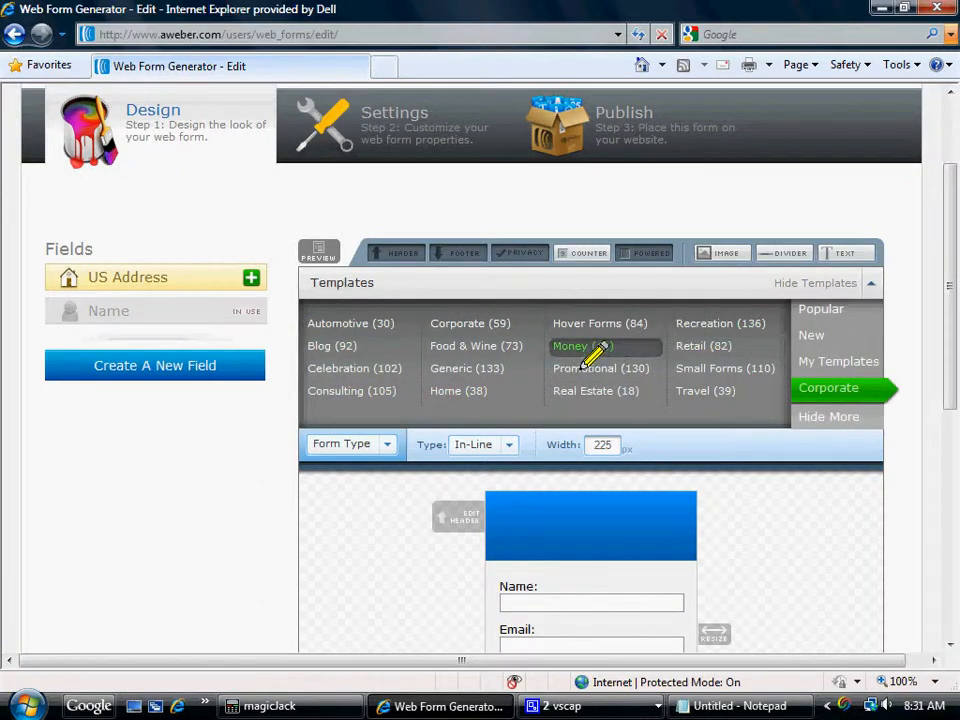
click(684, 372)
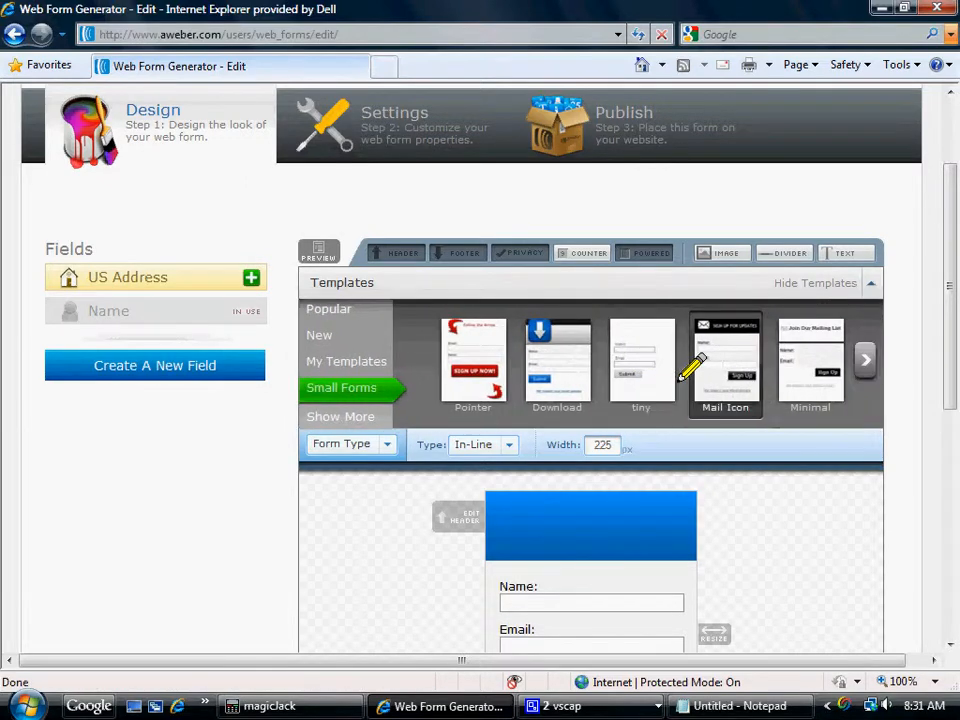
click(866, 362)
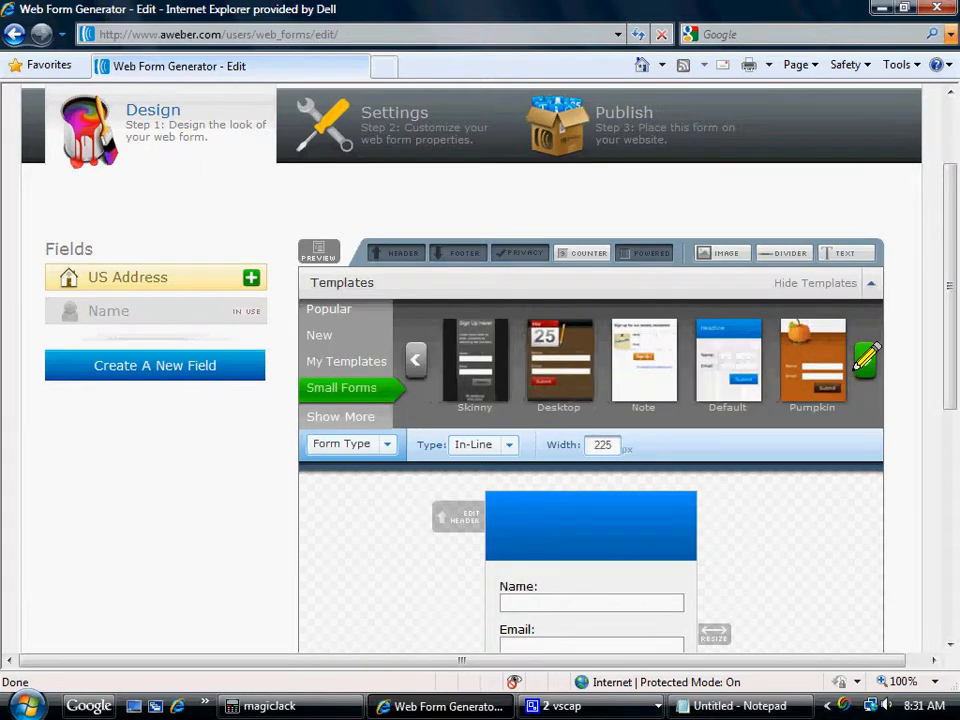
click(866, 362)
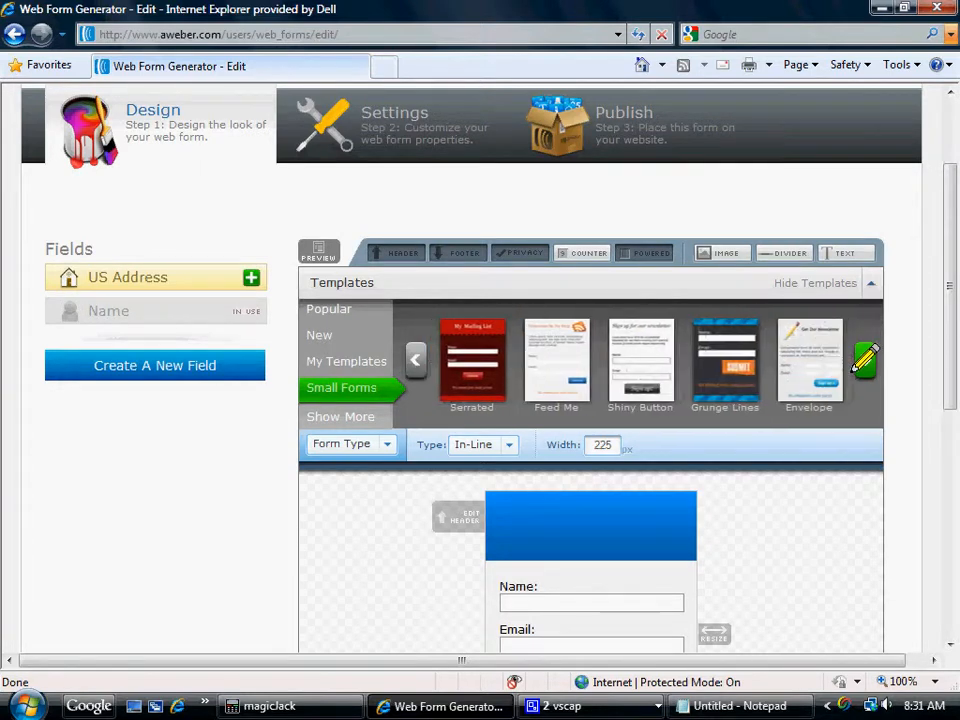
click(343, 397)
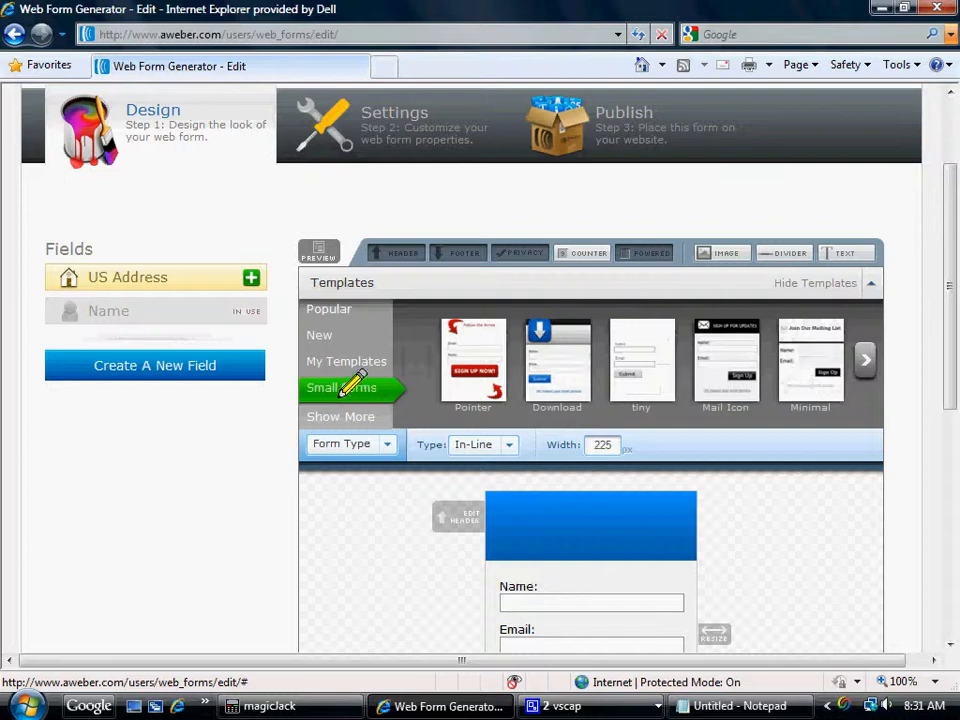
Open the Pointer template from the Generic template category.
click(340, 416)
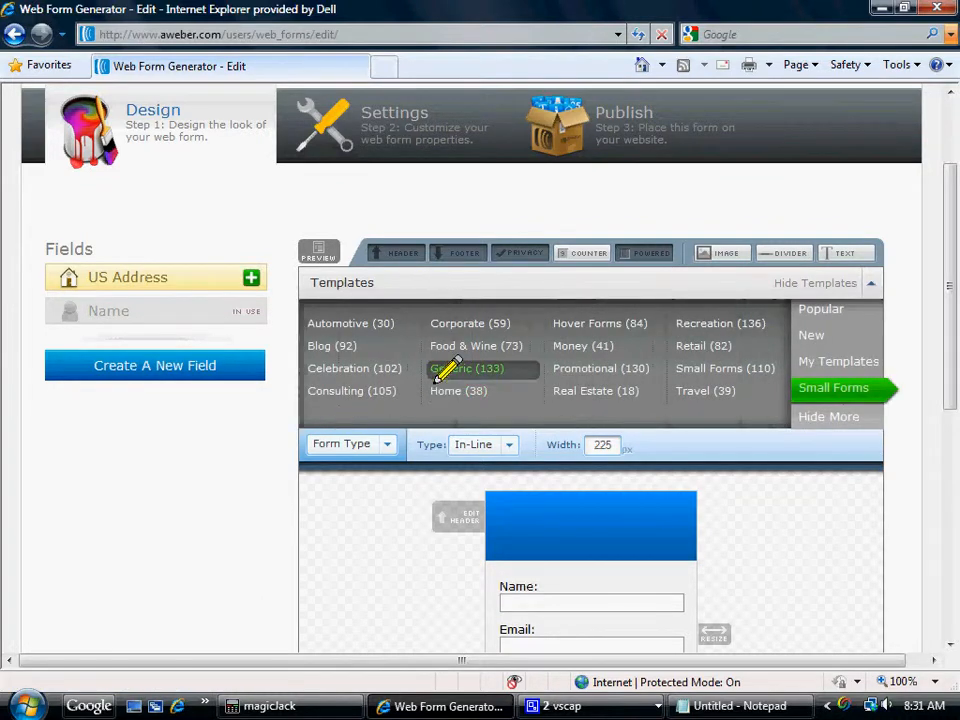
click(445, 370)
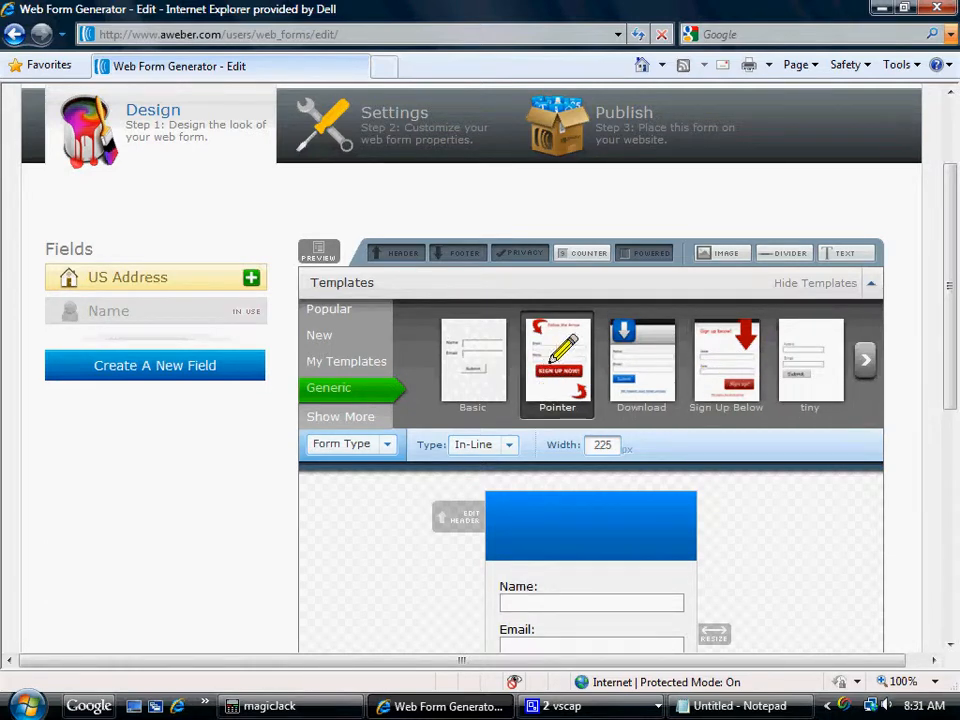
click(548, 368)
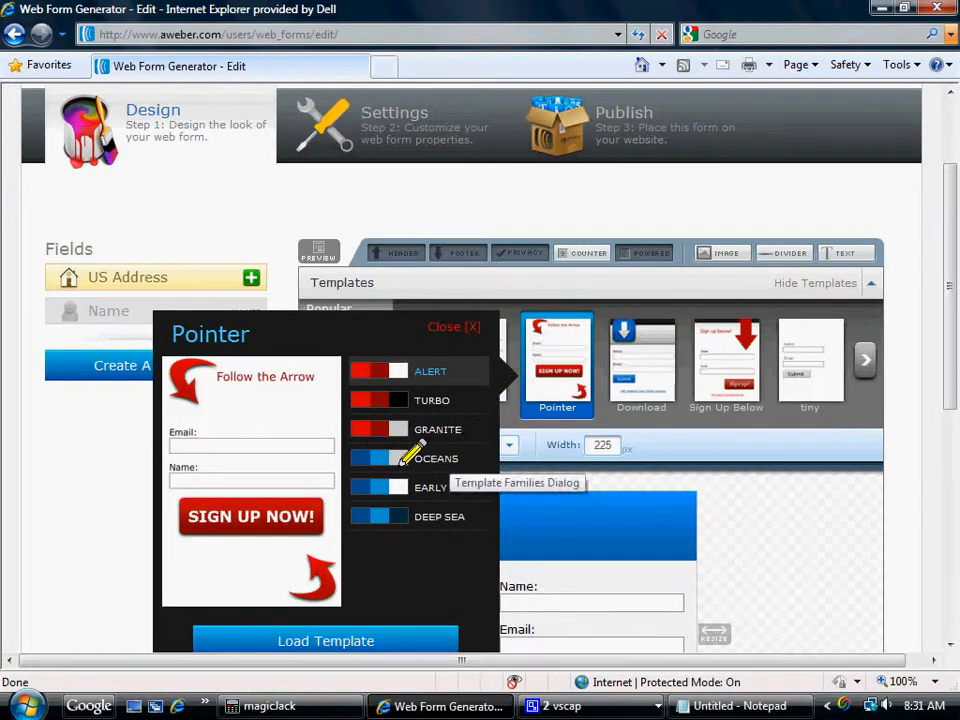
Try the Pointer template's Oceans, Early, Deep Sea and Turbo color schemes, ending with Granite selected.
click(441, 460)
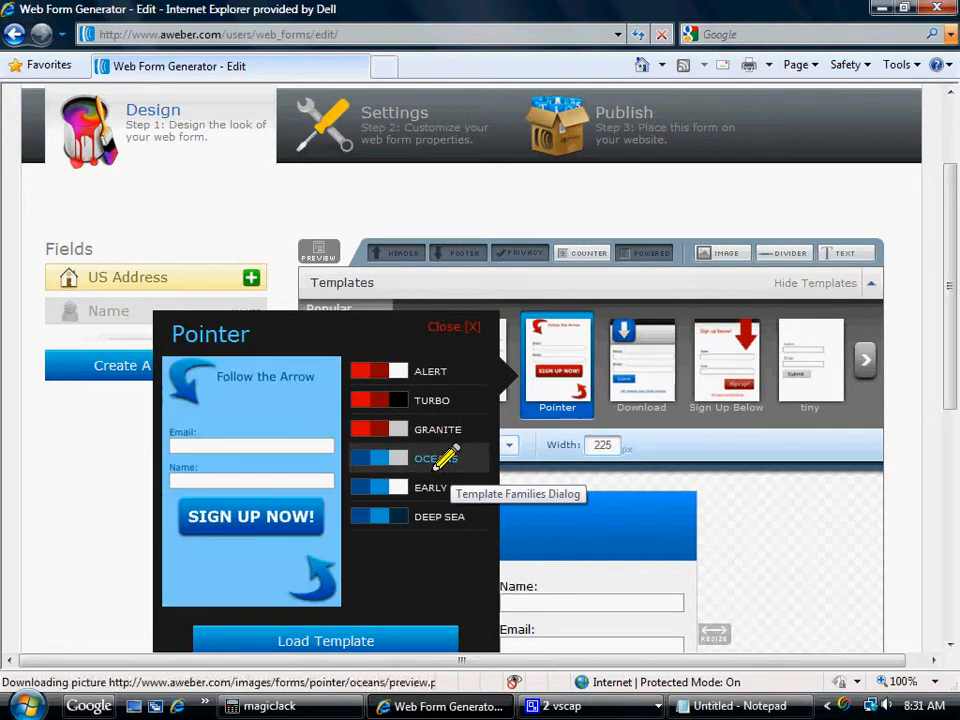
click(433, 487)
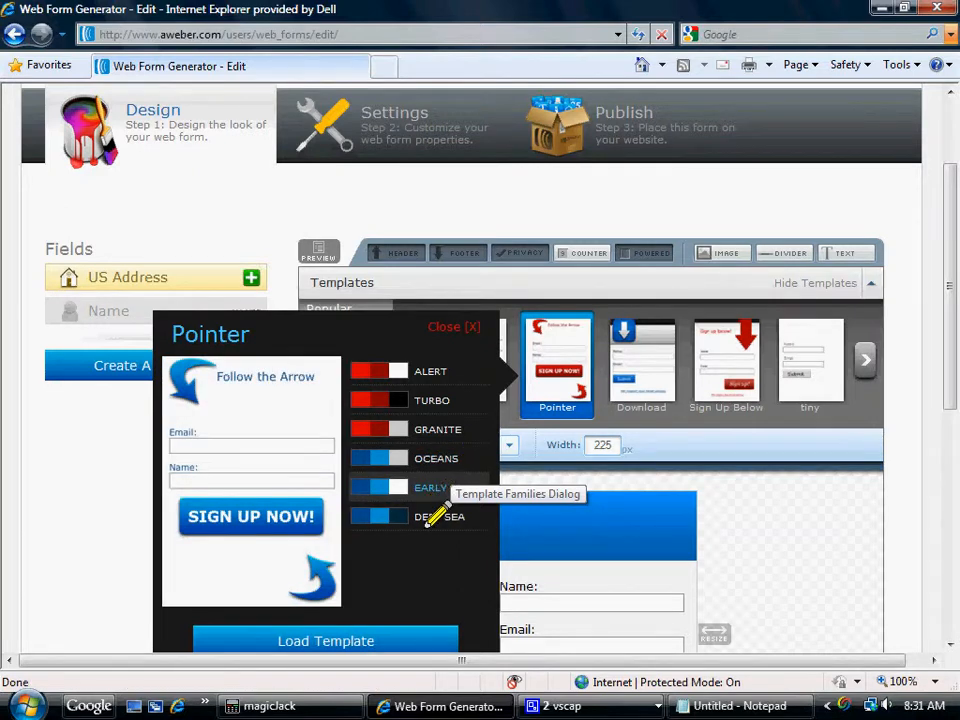
click(437, 514)
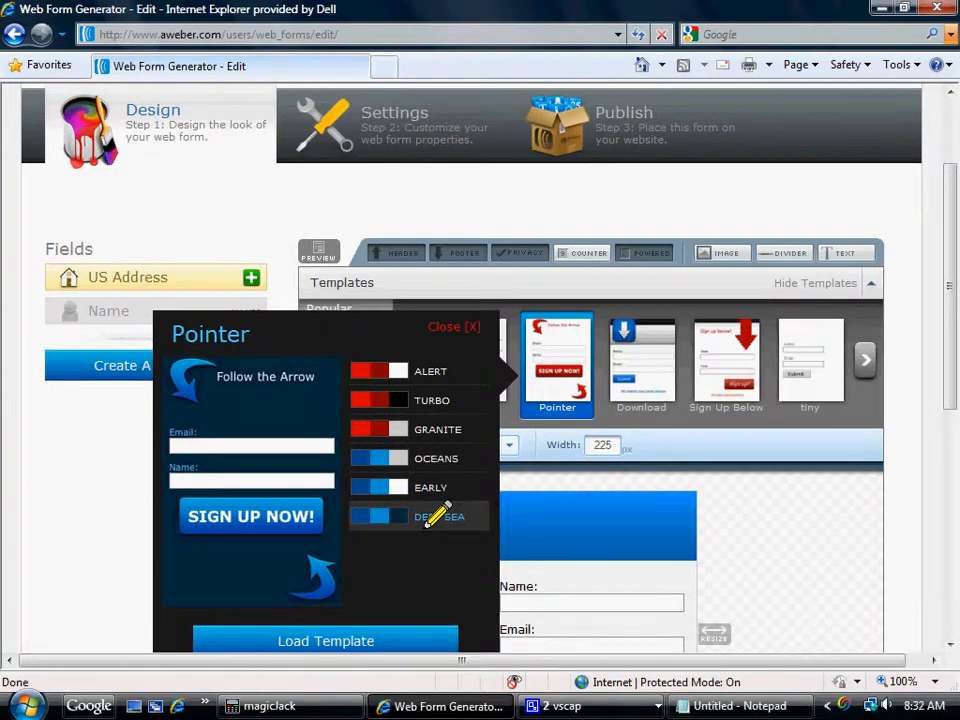
click(420, 402)
click(431, 428)
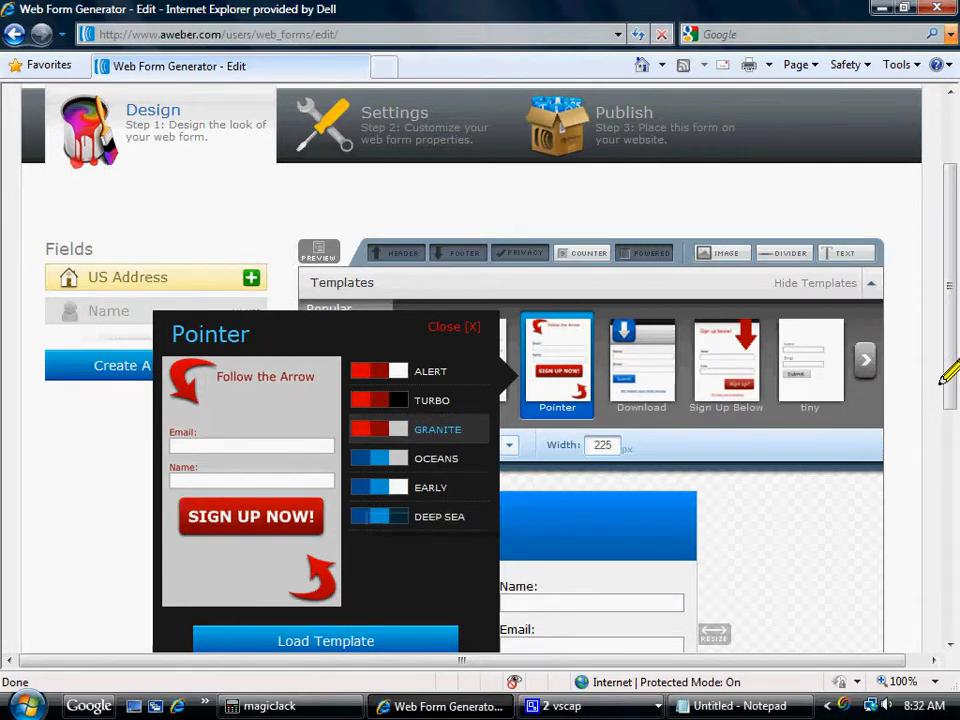
scroll(945, 372, down, 2)
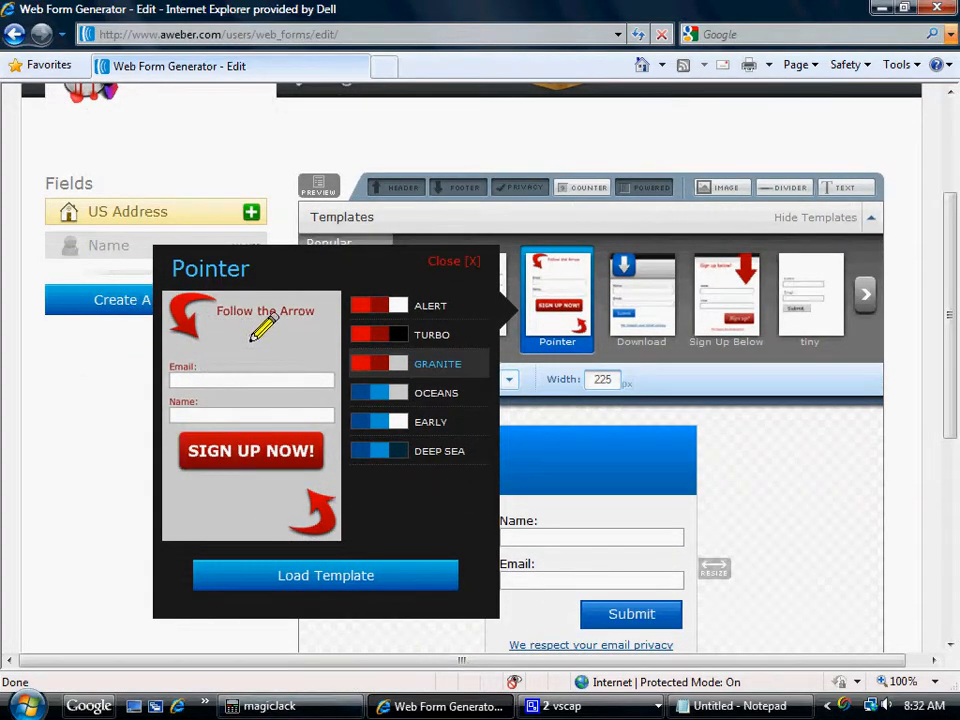
Load the Pointer template in the Granite color scheme and set the form's header text to "Learn How Now!".
click(311, 570)
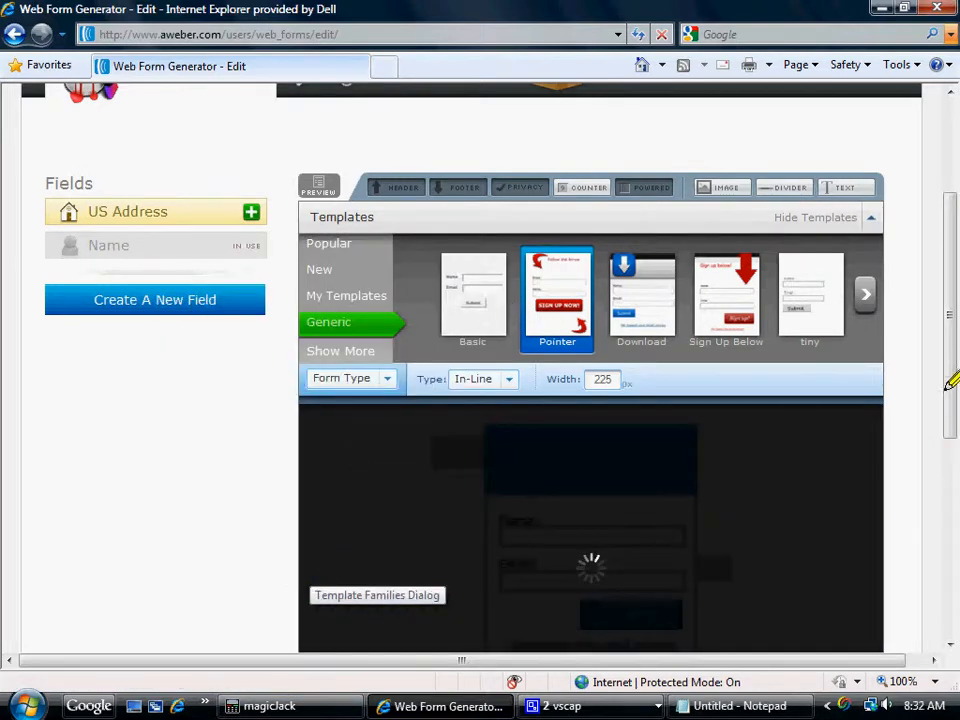
drag(945, 345, 949, 418)
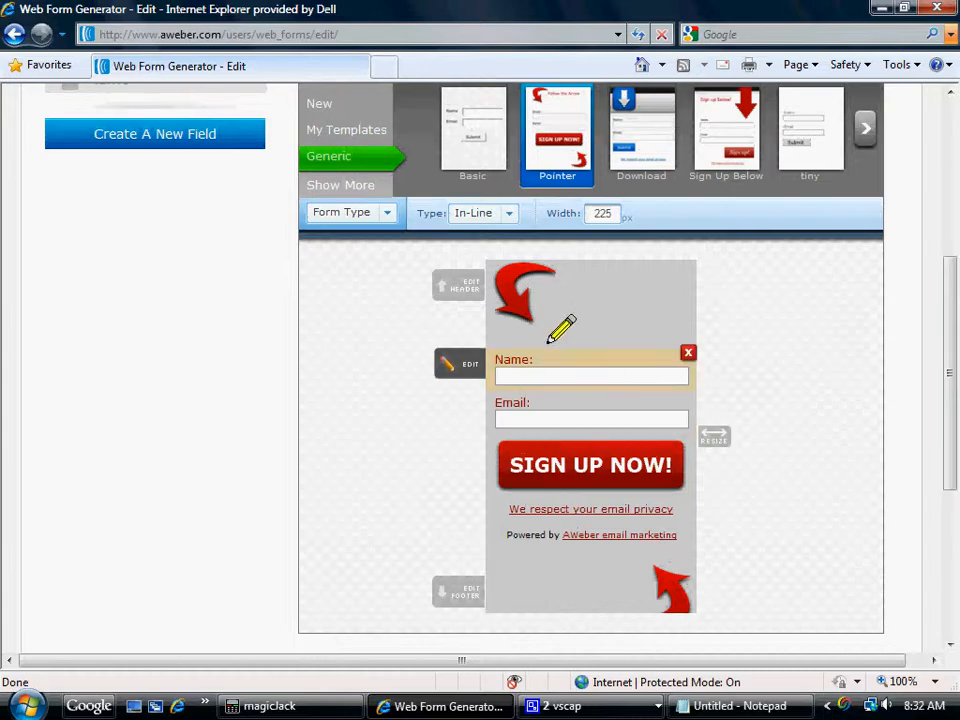
click(462, 292)
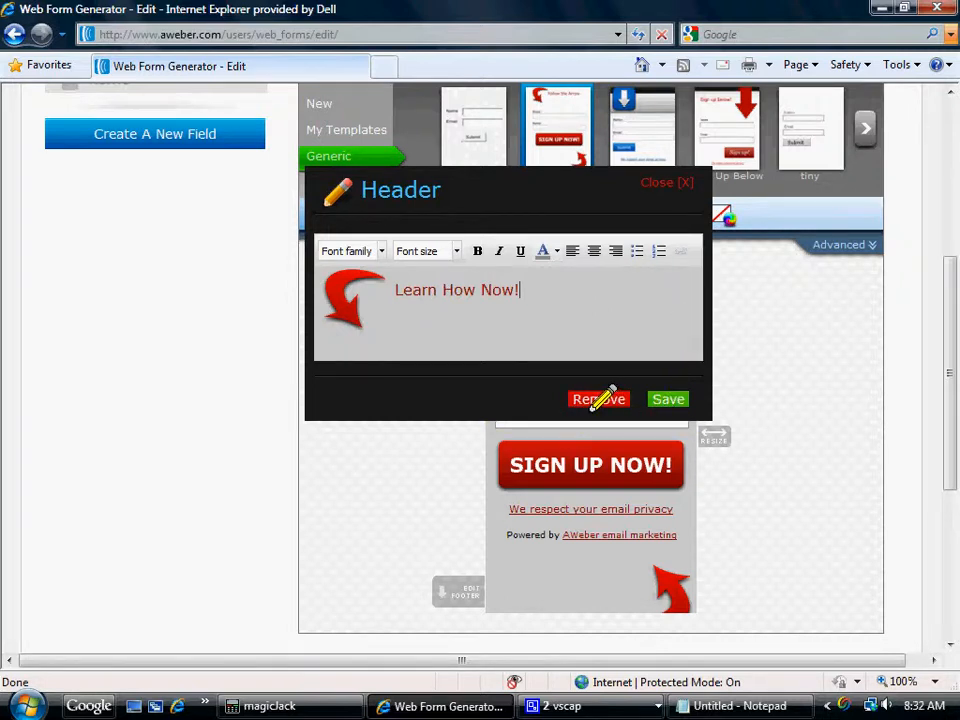
click(667, 399)
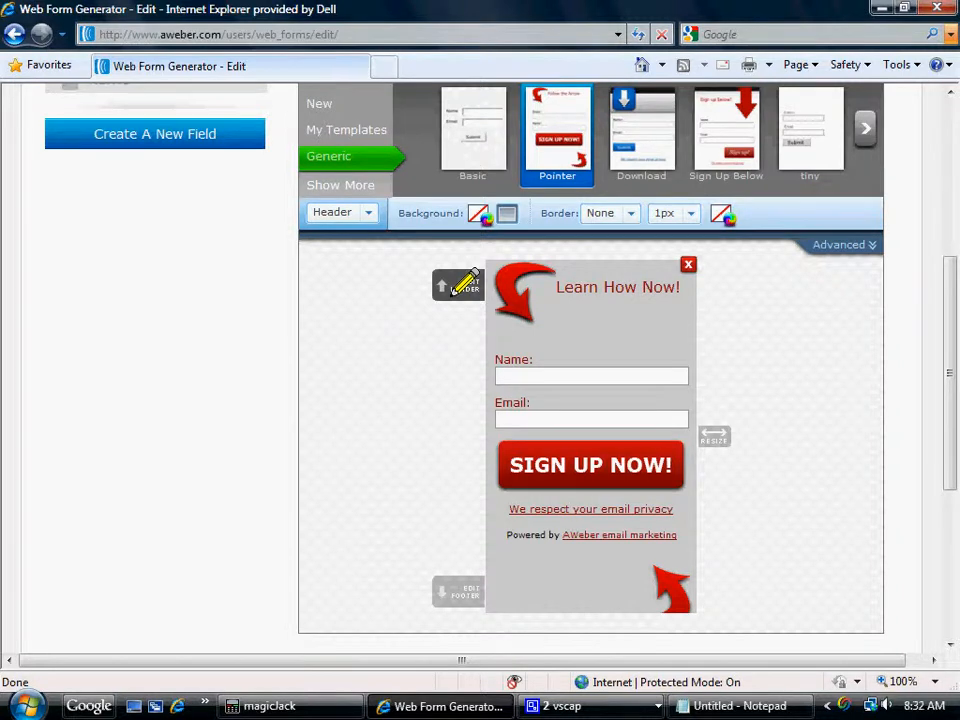
Split the header text "Learn How Now!" into three lines with one word on each.
click(464, 284)
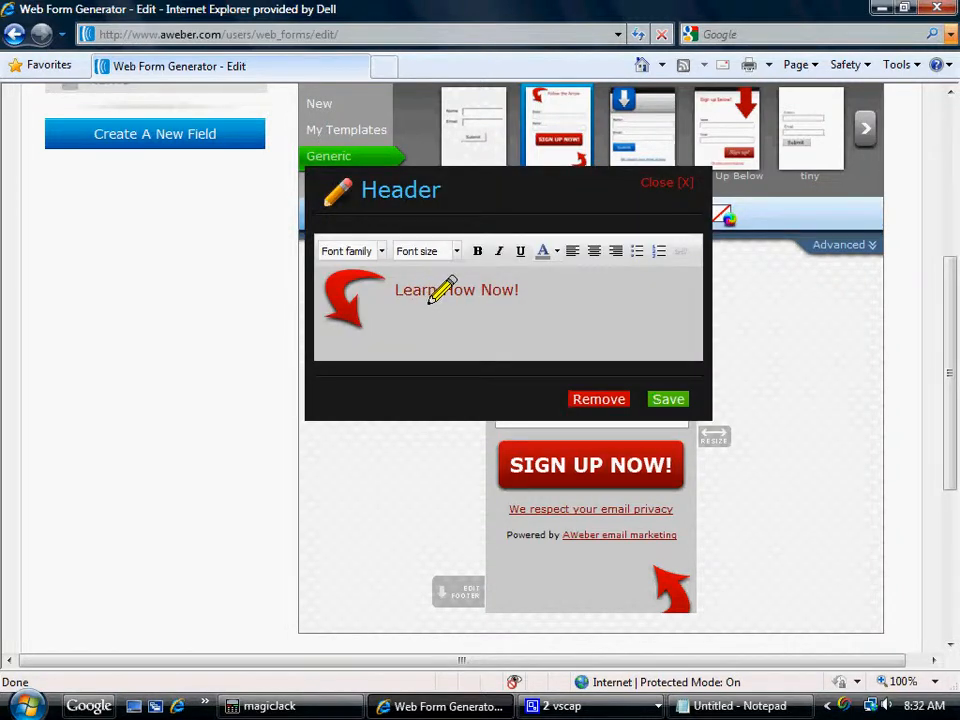
key(Return)
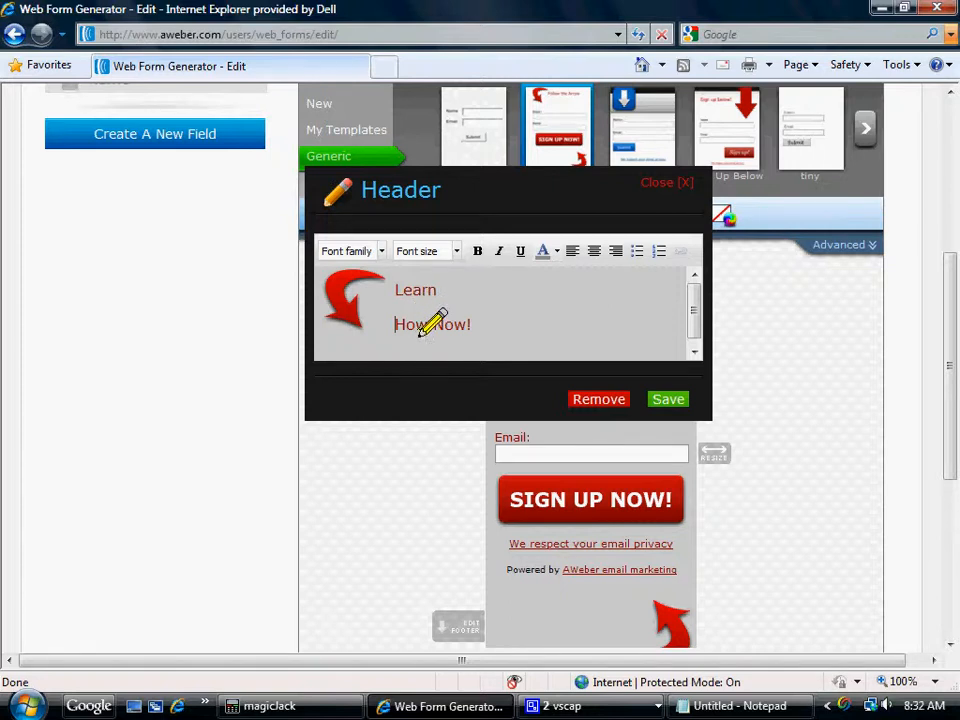
click(430, 324)
key(Return)
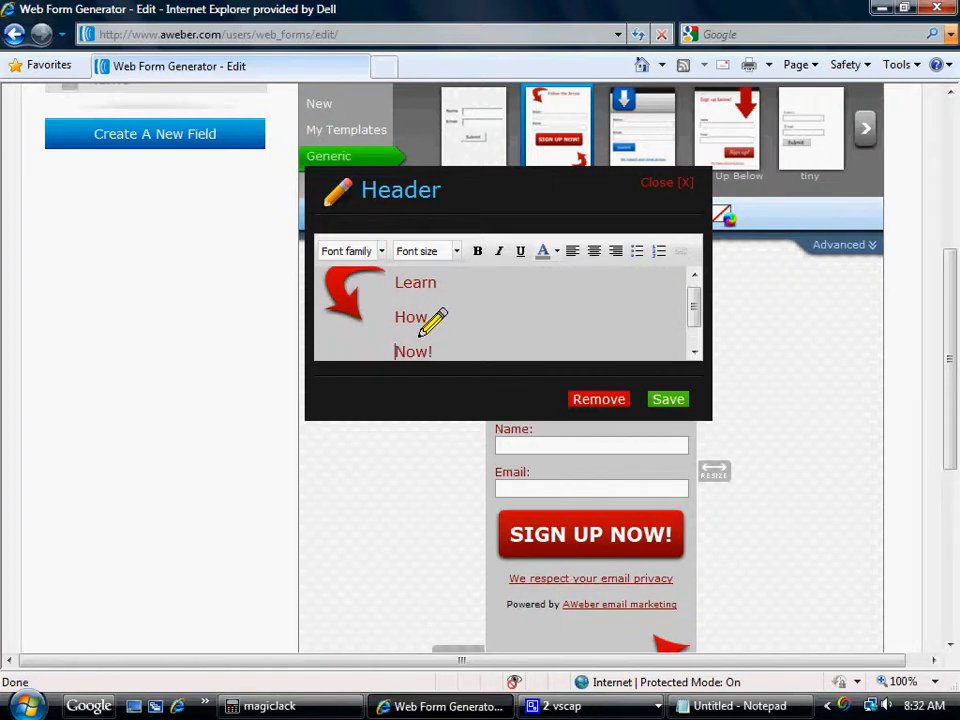
Format all three header lines in bold at 18px and save the header.
drag(383, 293, 432, 358)
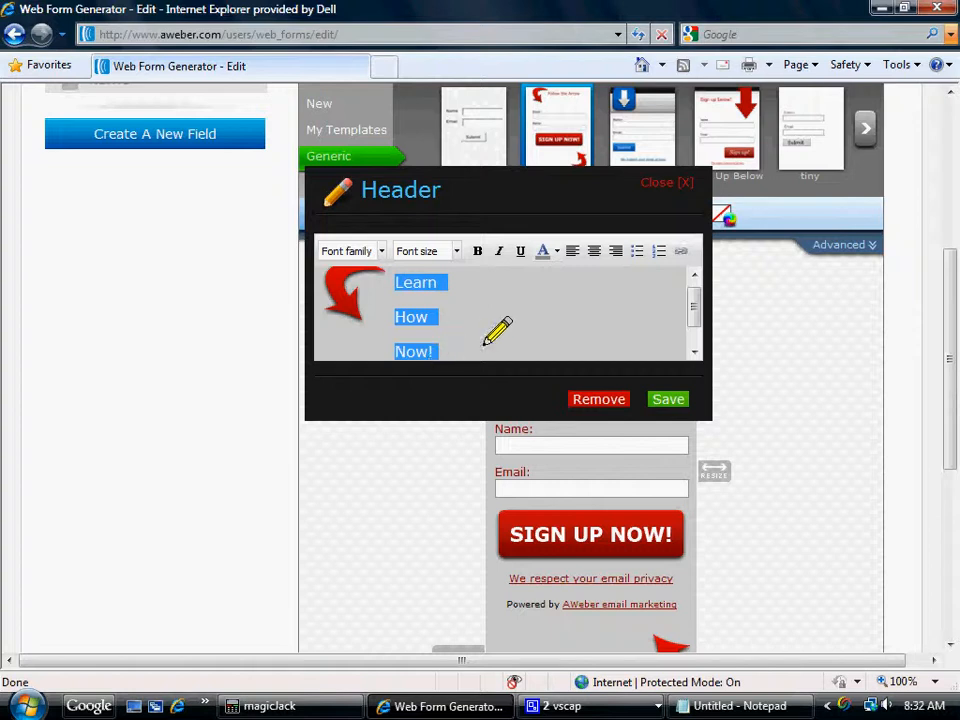
click(477, 250)
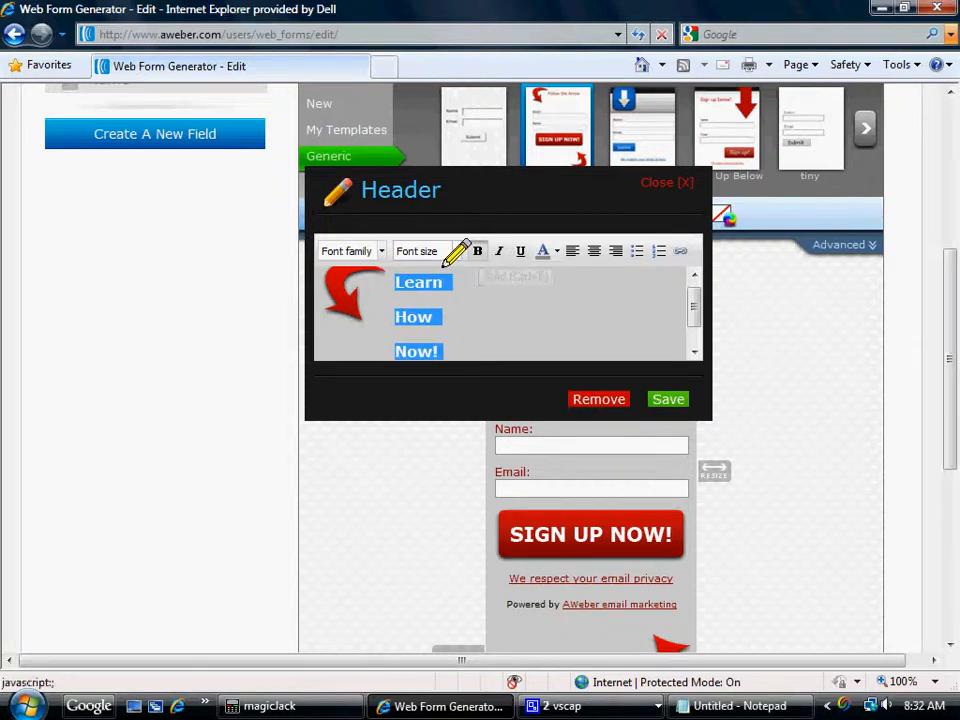
click(456, 251)
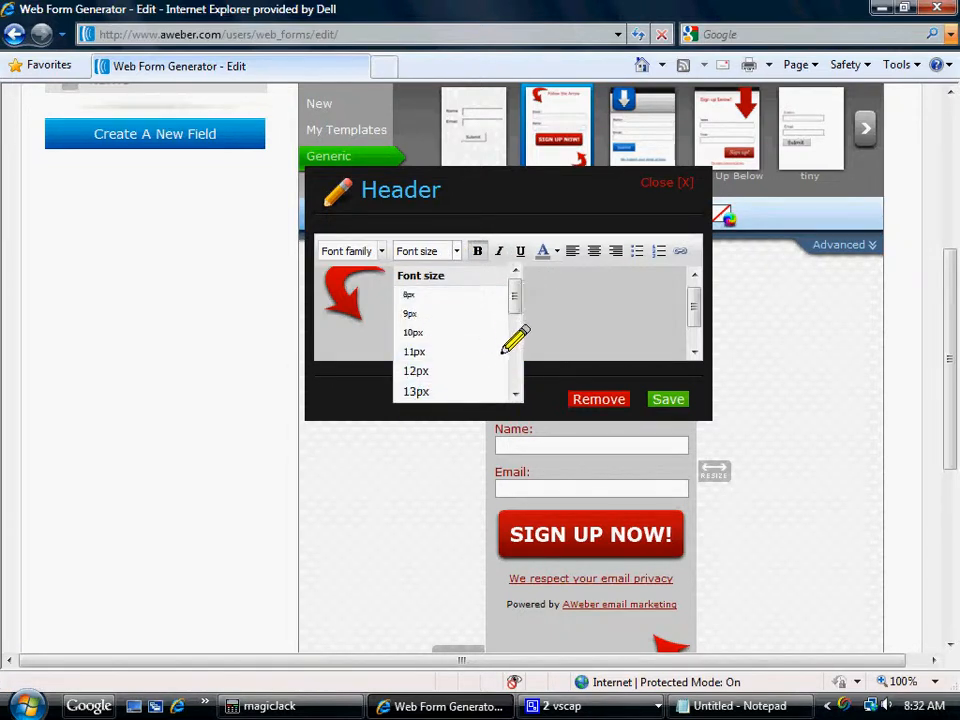
click(515, 395)
click(515, 395)
click(515, 395)
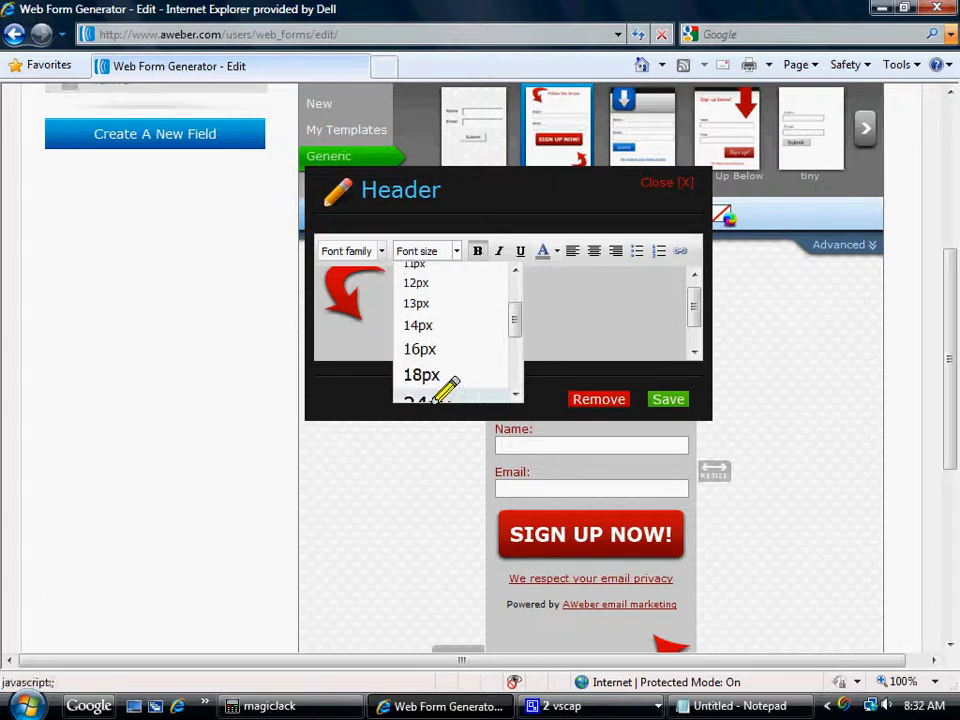
click(418, 371)
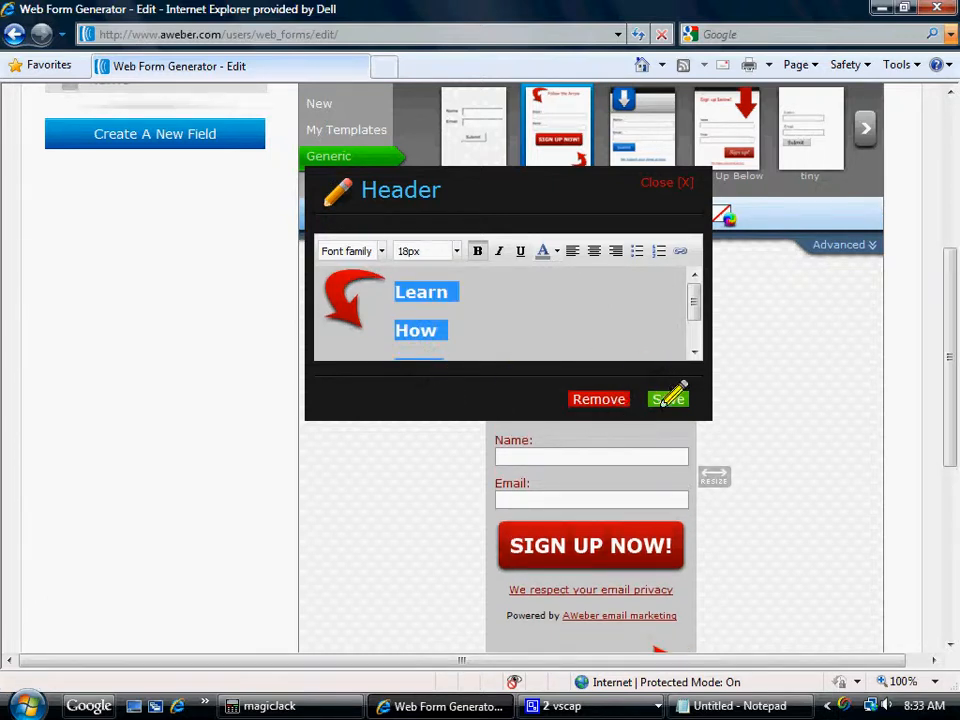
click(664, 399)
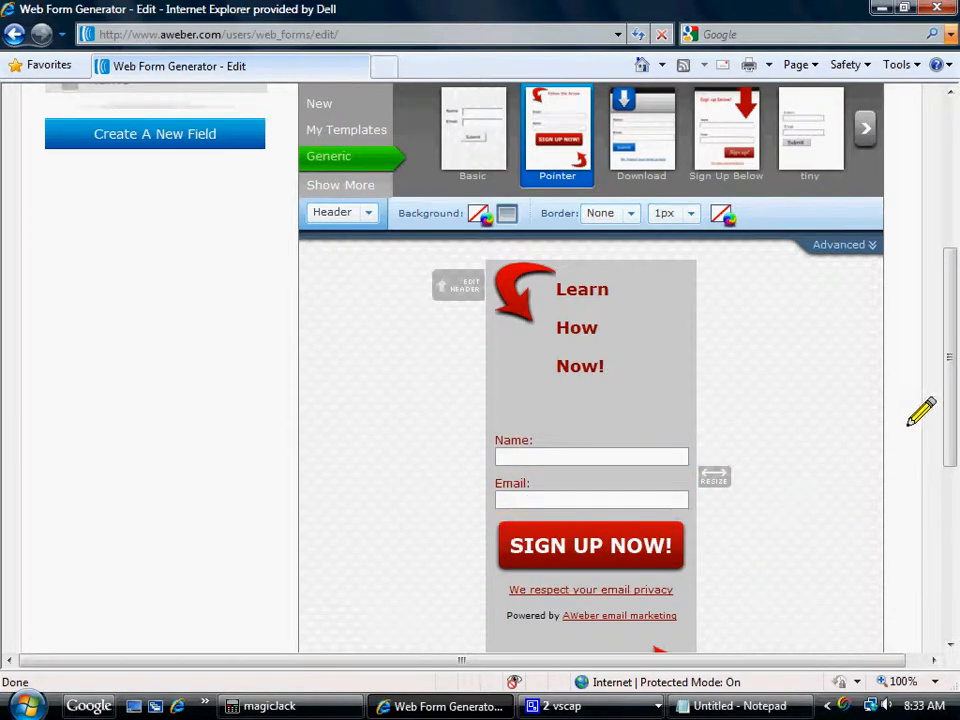
Add a new custom field named "Phone Number" to the form and save it with its default label.
mouse_move(943, 396)
mouse_down()
mouse_move(945, 405)
mouse_move(949, 381)
mouse_up()
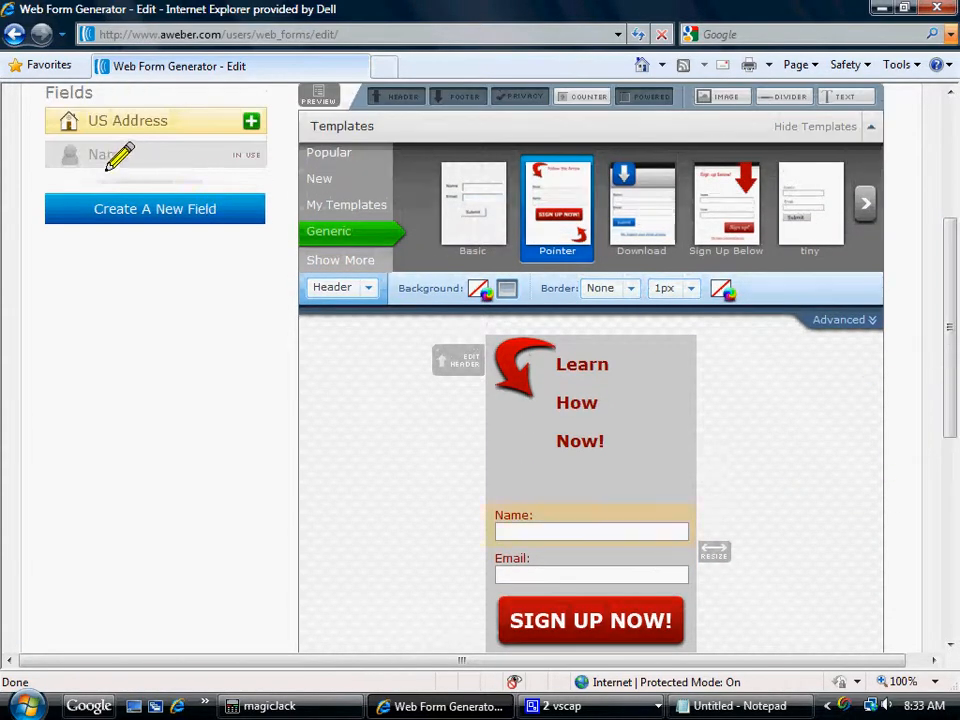
click(131, 210)
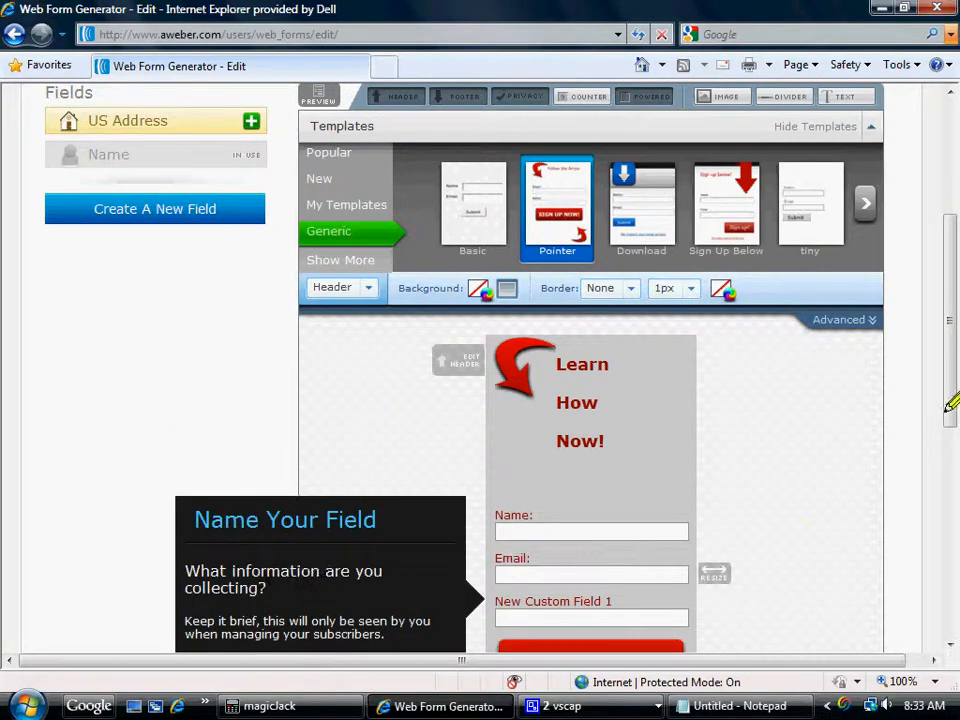
drag(945, 332, 943, 439)
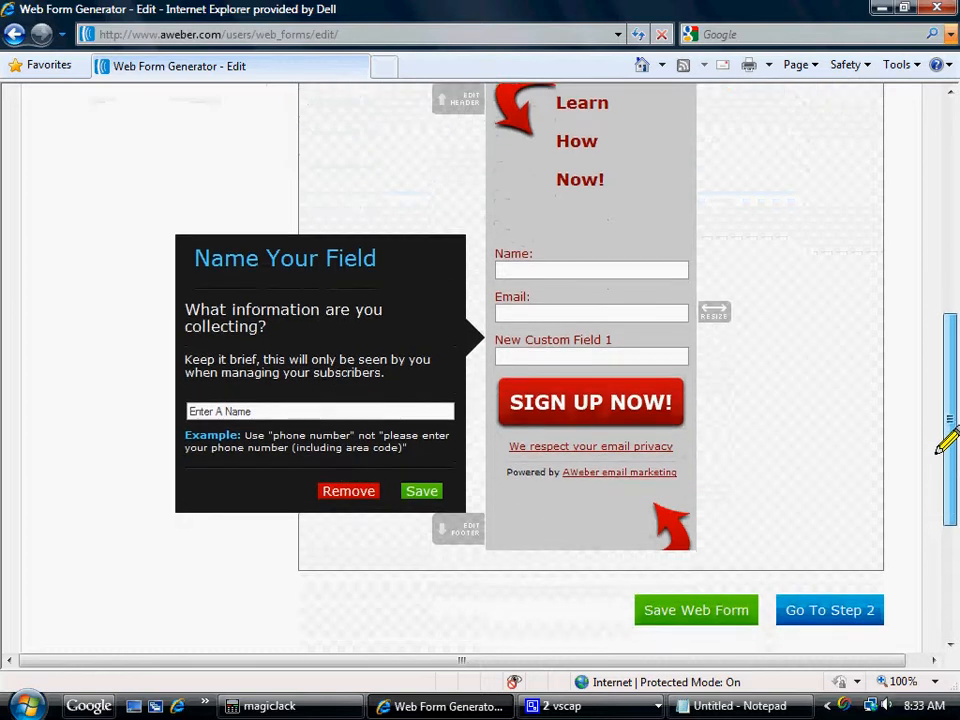
click(202, 410)
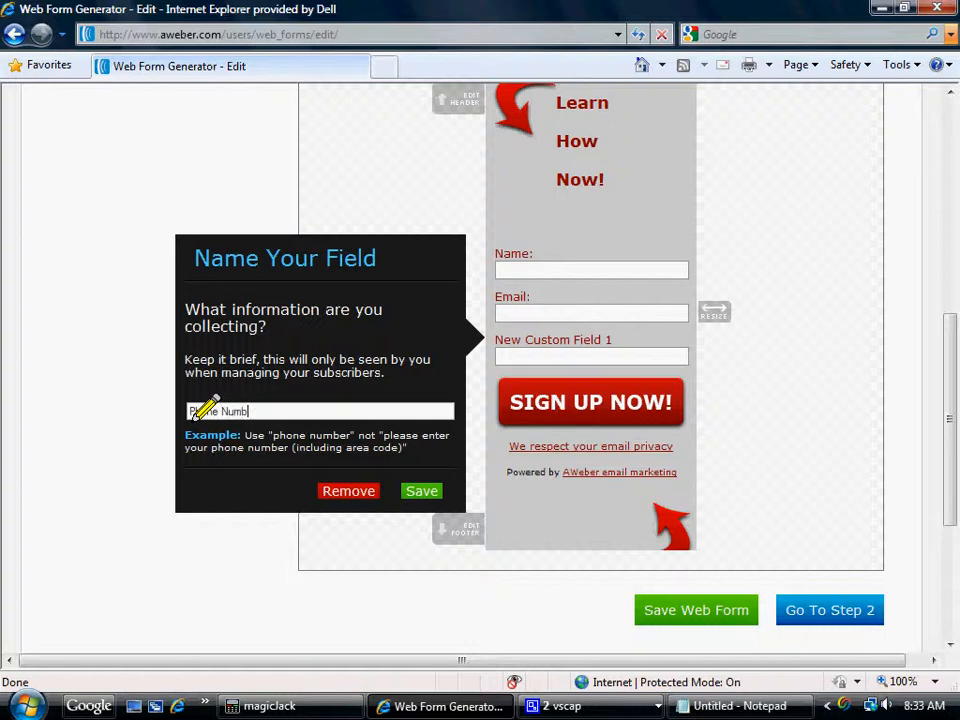
text(Phone Number)
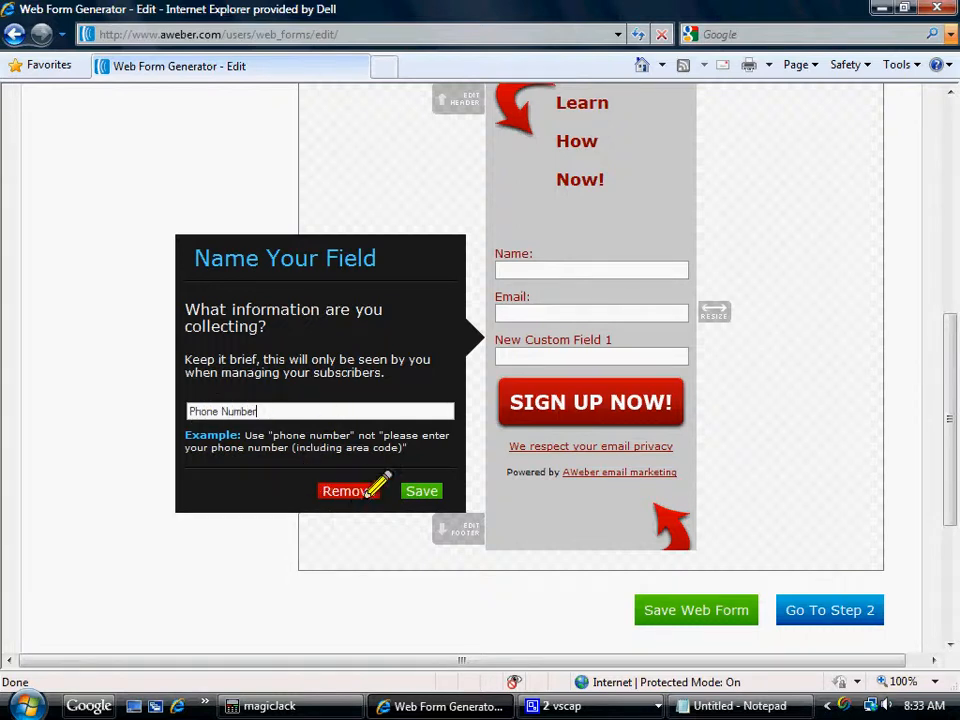
click(412, 491)
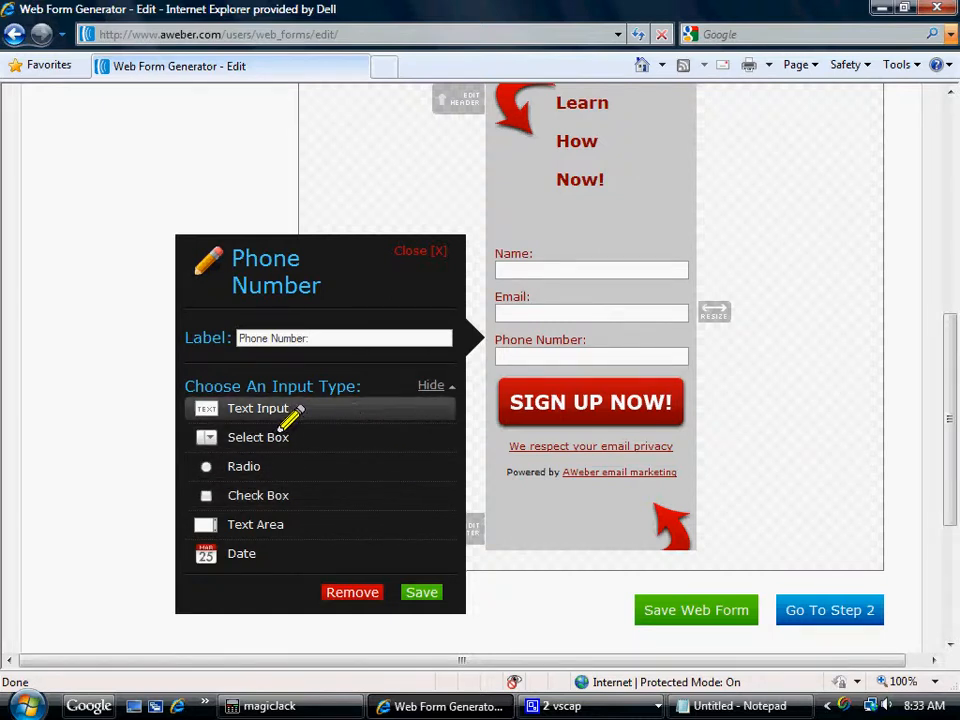
click(421, 592)
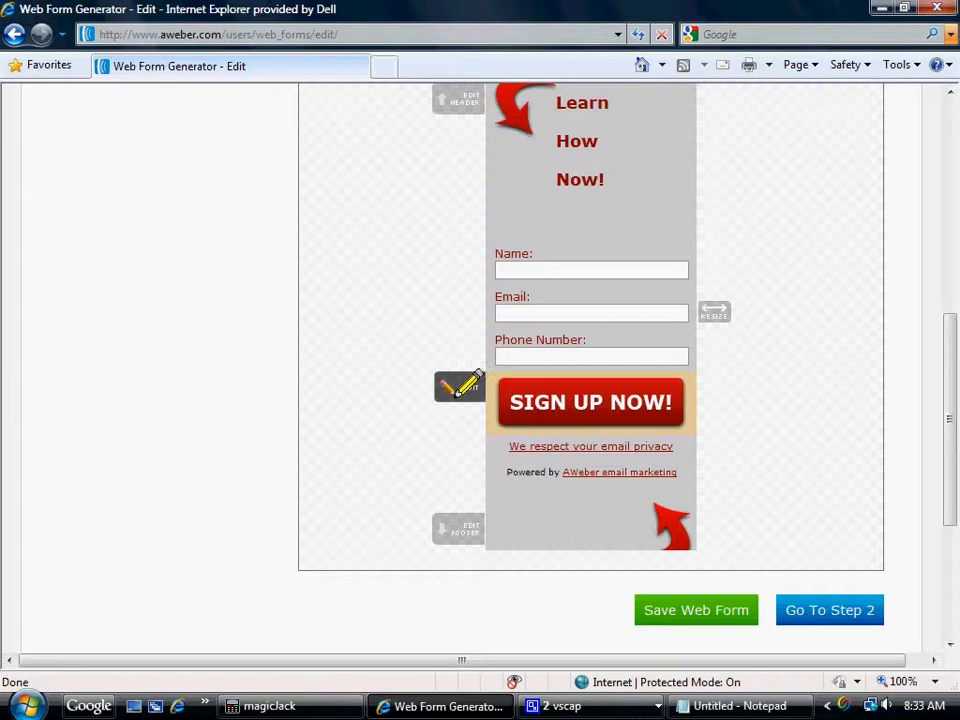
Check the edit options of the sign-up button and remove the "Powered by AWeber email marketing" line from the form.
click(459, 388)
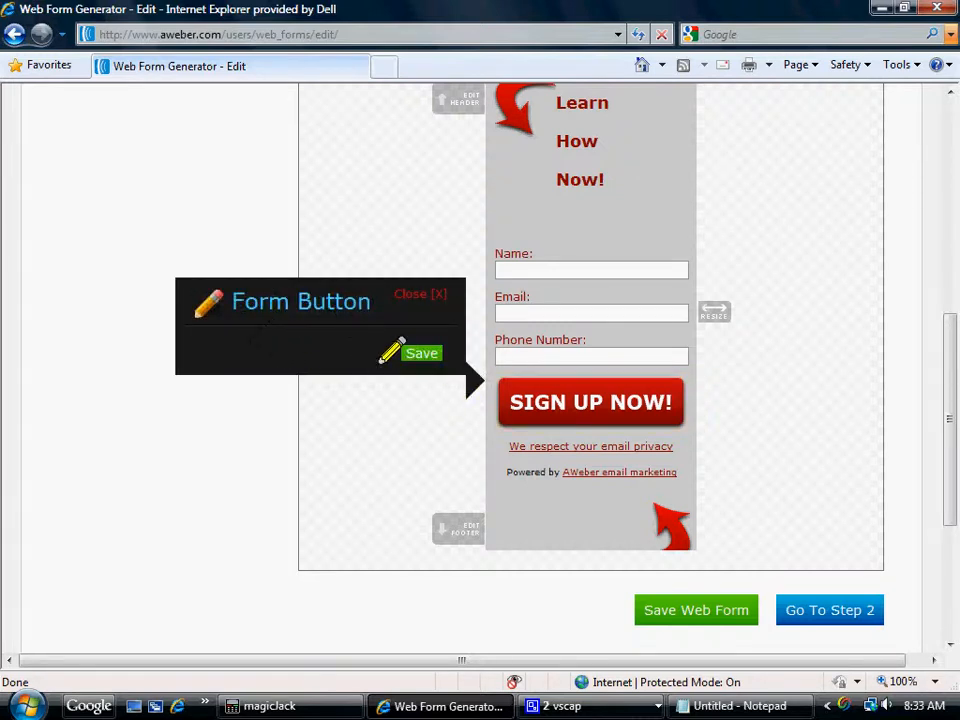
click(420, 292)
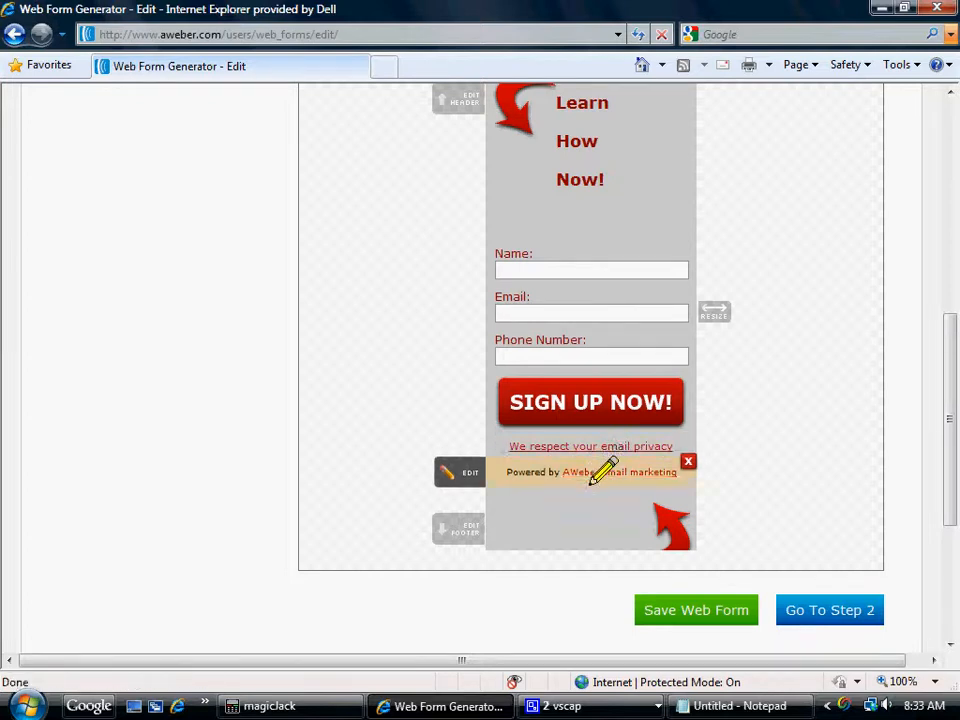
click(680, 470)
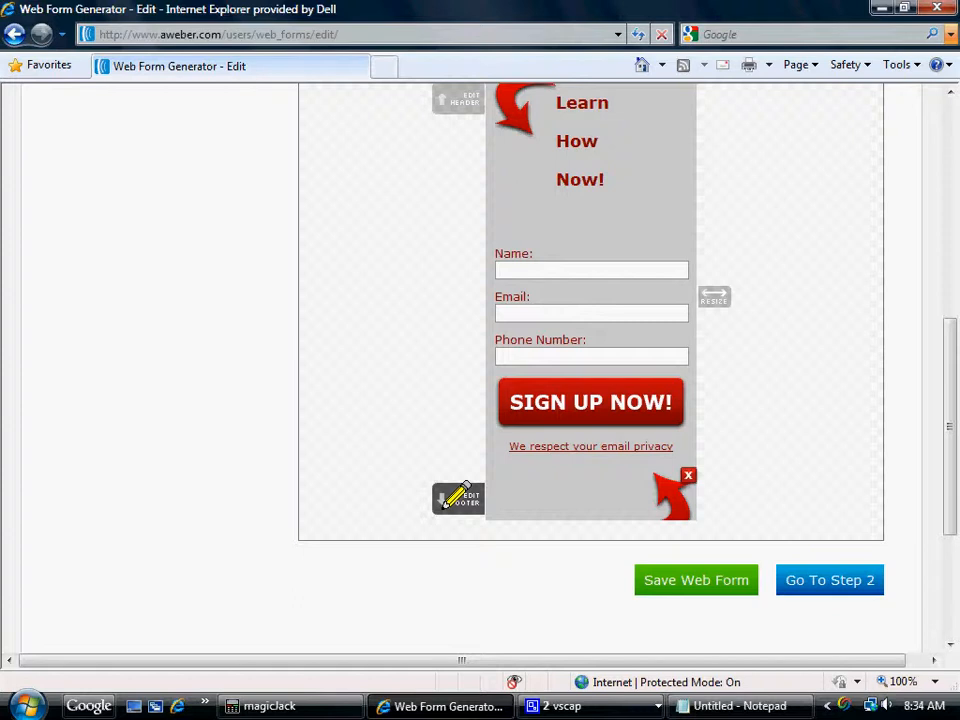
Set the form's footer text to "Save $$ Now", centered and bold, and save the footer.
click(455, 502)
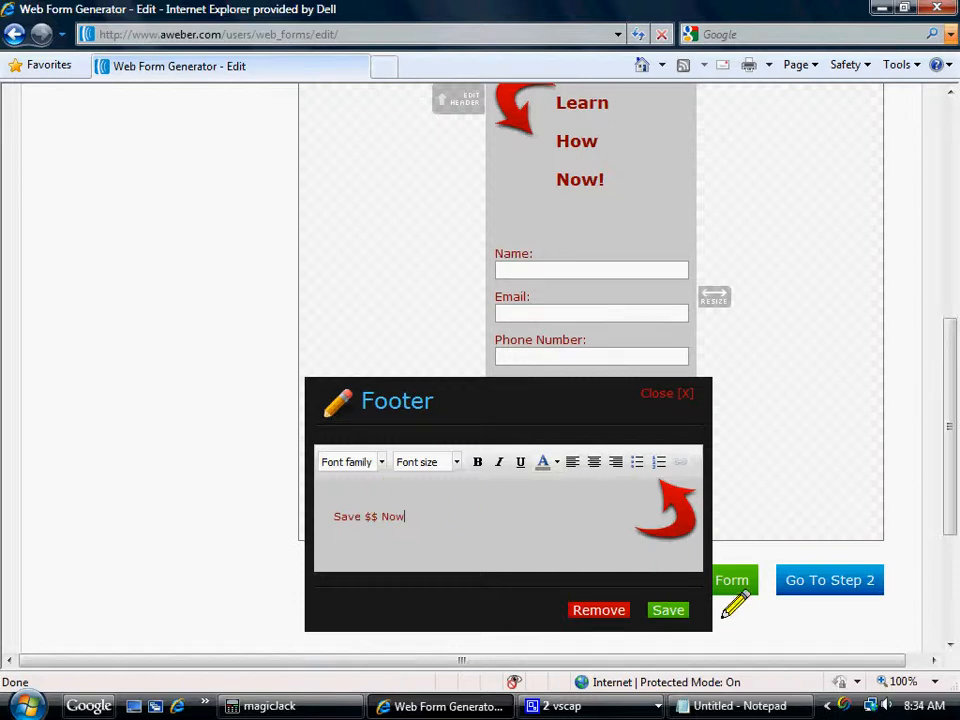
click(664, 609)
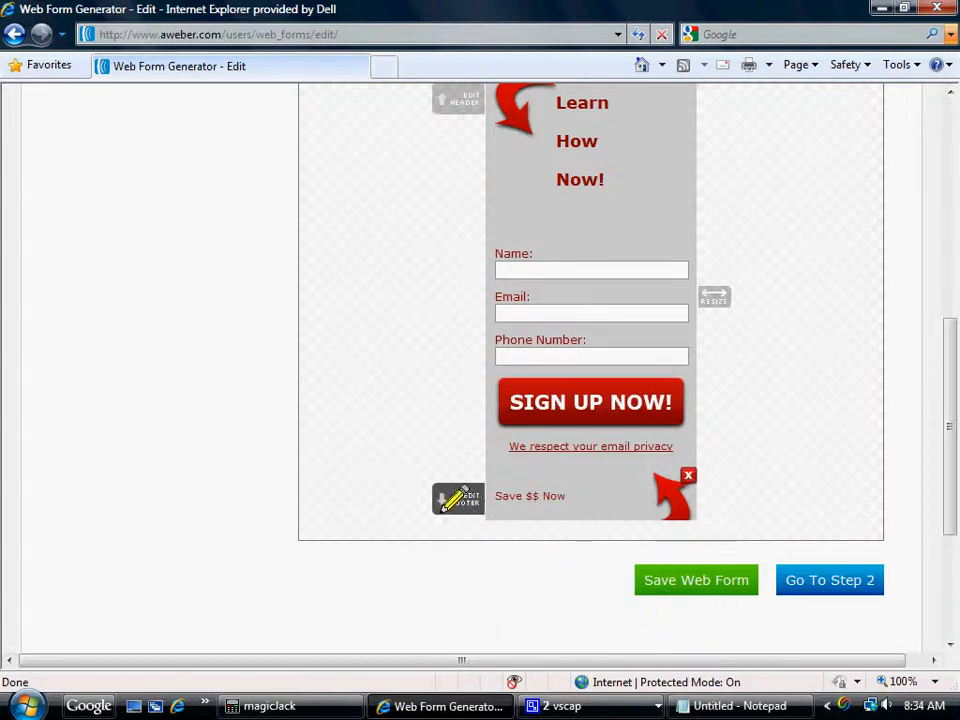
click(449, 506)
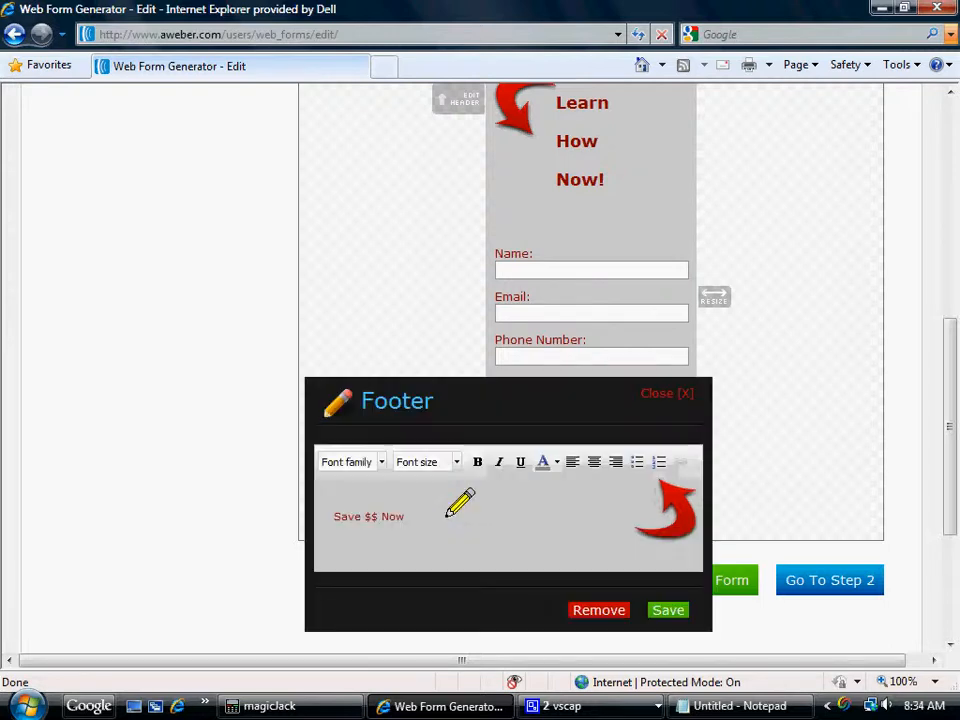
drag(318, 526, 420, 525)
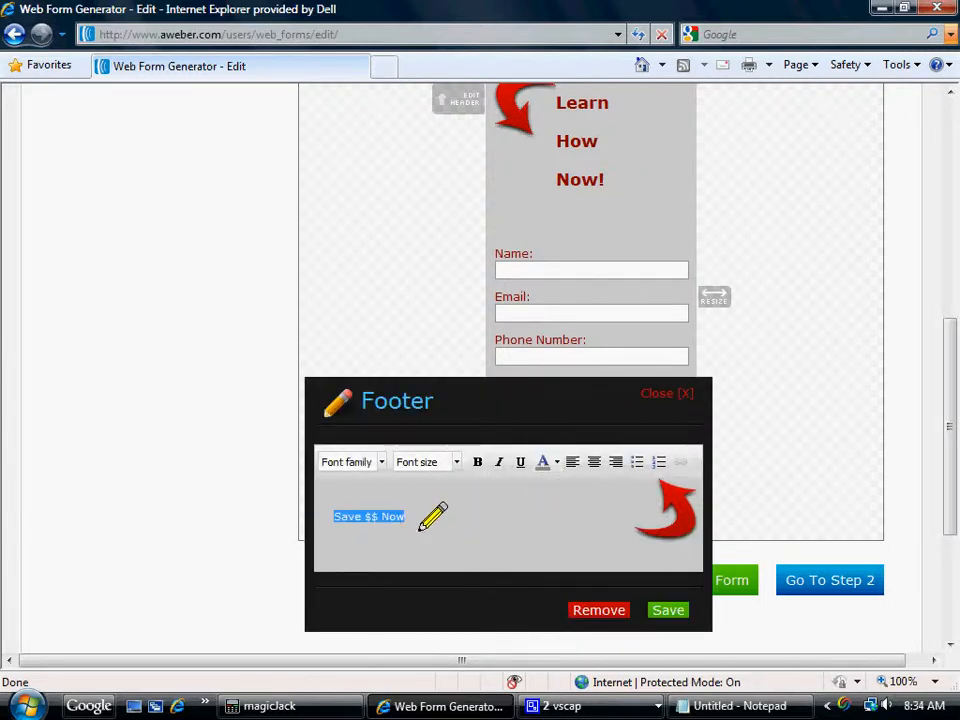
click(588, 466)
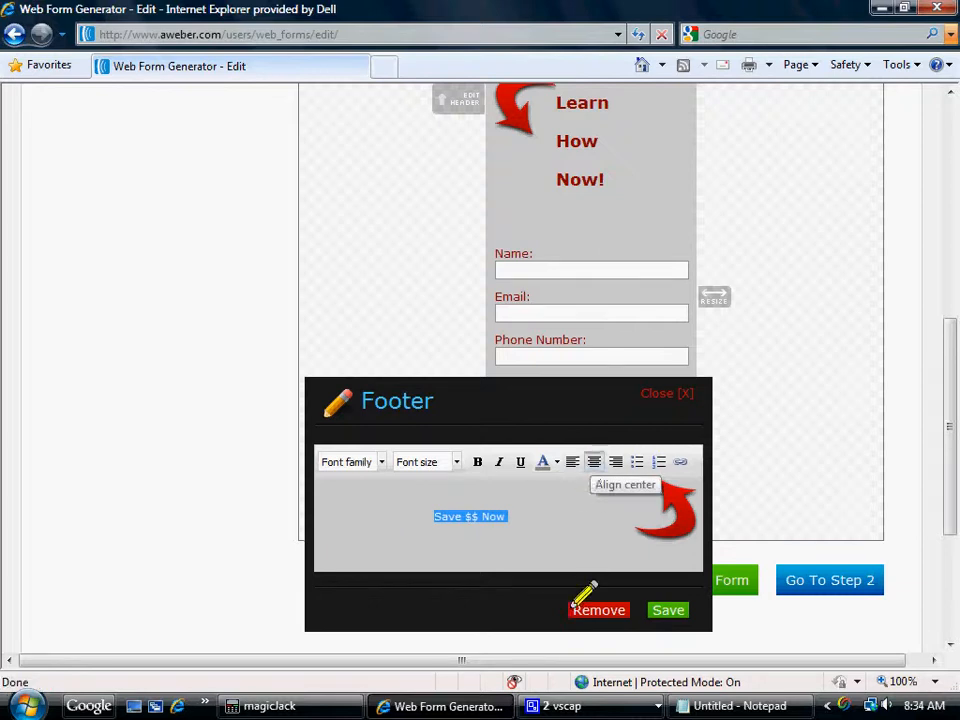
click(475, 462)
click(664, 610)
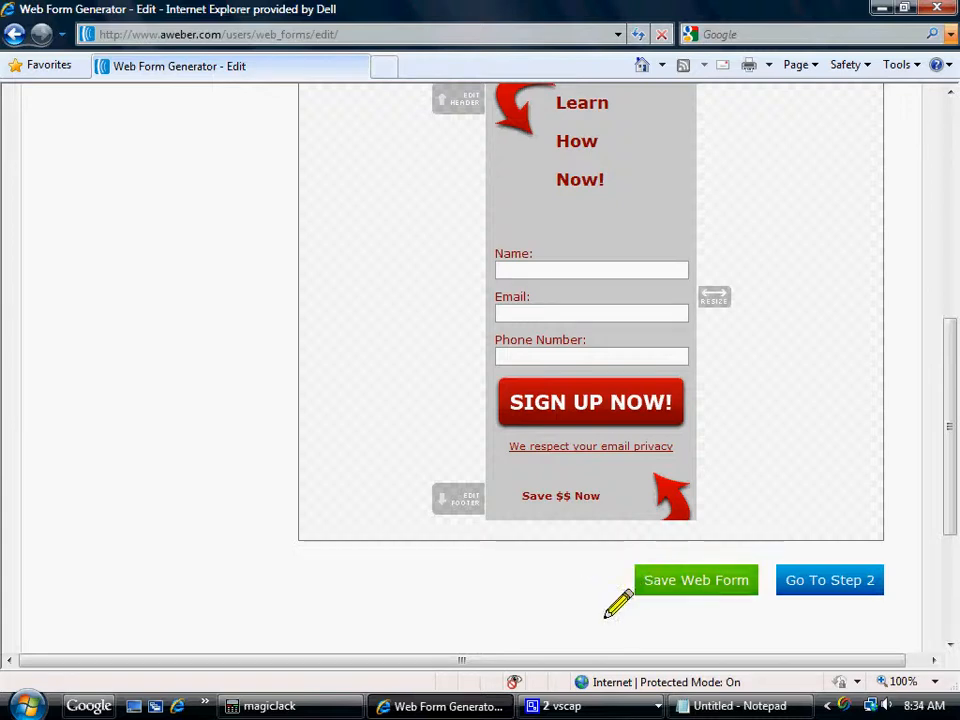
Widen the form slightly and save the web form.
mouse_move(944, 455)
mouse_down()
mouse_move(939, 401)
mouse_move(943, 439)
mouse_move(944, 430)
mouse_up()
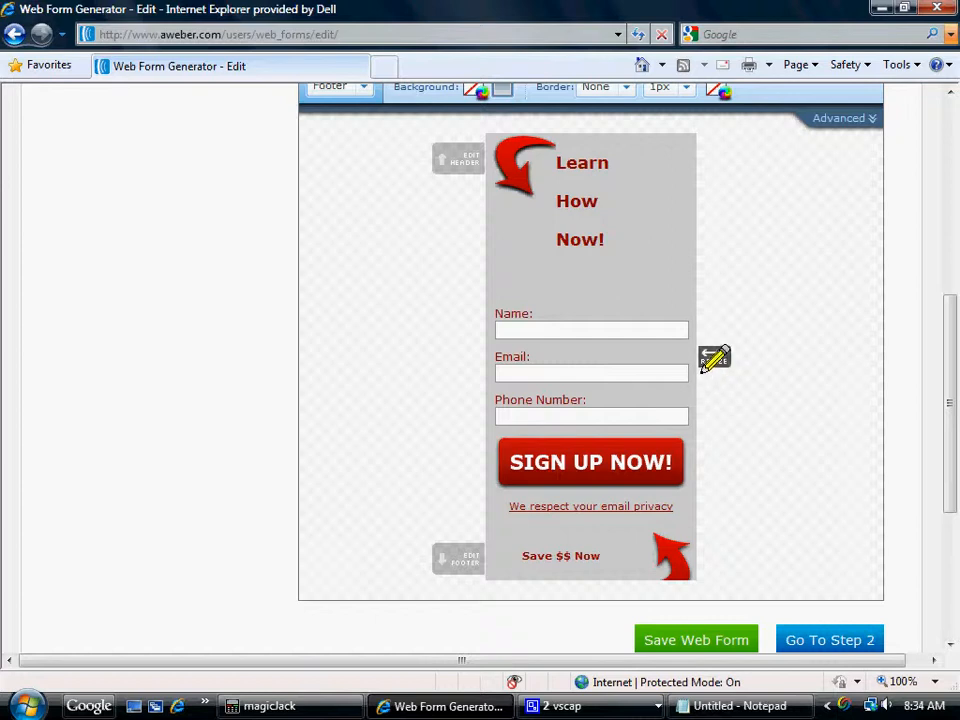
mouse_move(703, 371)
mouse_down()
mouse_move(777, 377)
mouse_move(657, 375)
mouse_move(707, 380)
mouse_up()
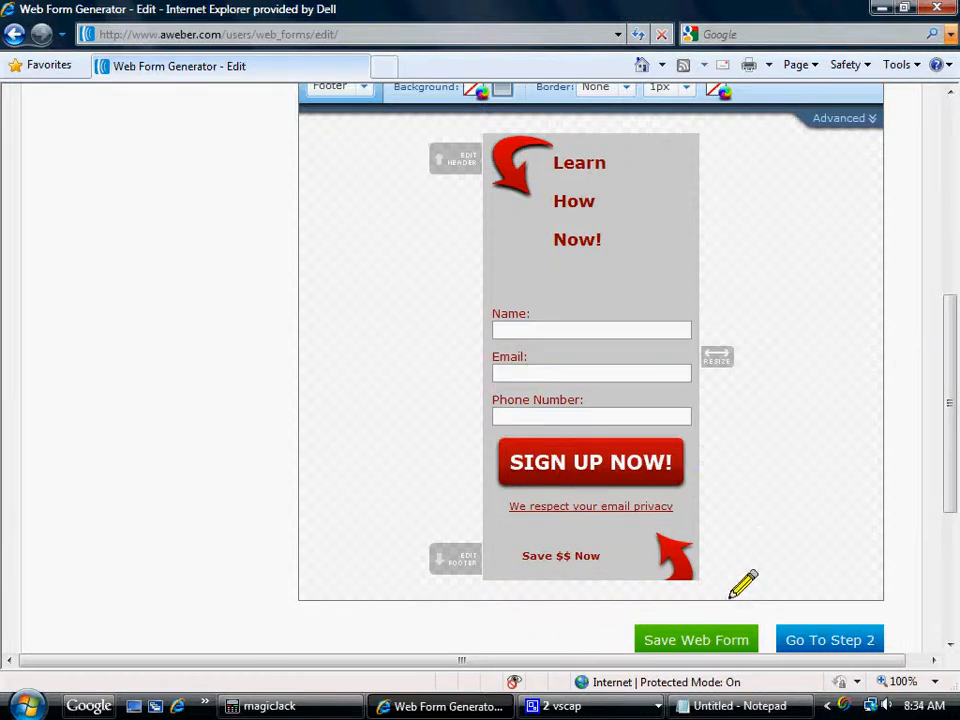
scroll(943, 444, down, 2)
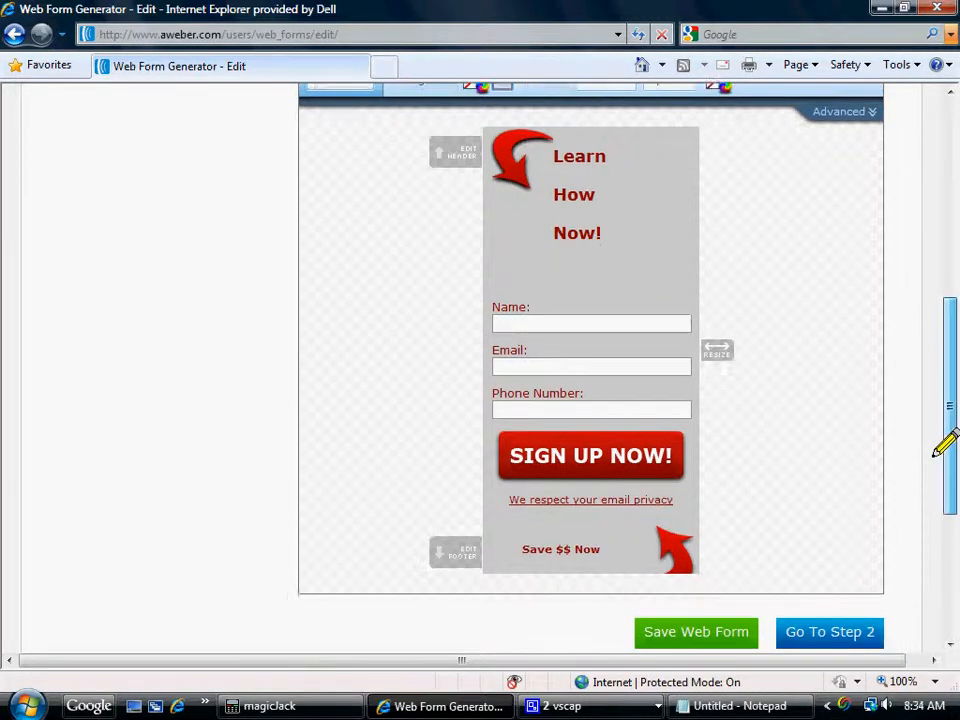
click(675, 558)
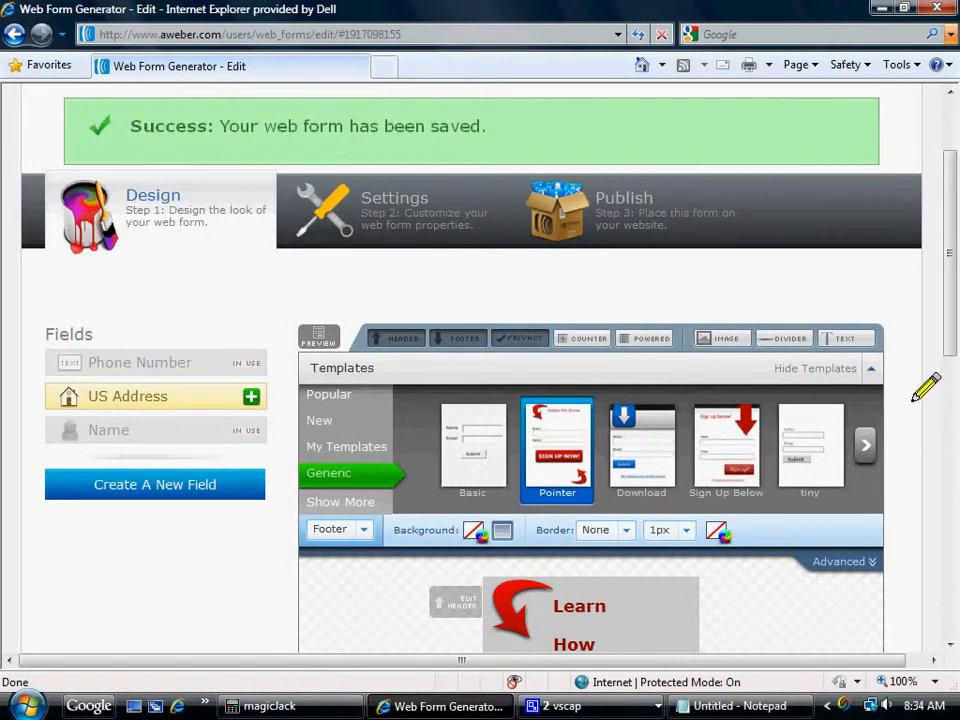
Continue to the web form's step 2, Settings.
drag(946, 316, 936, 531)
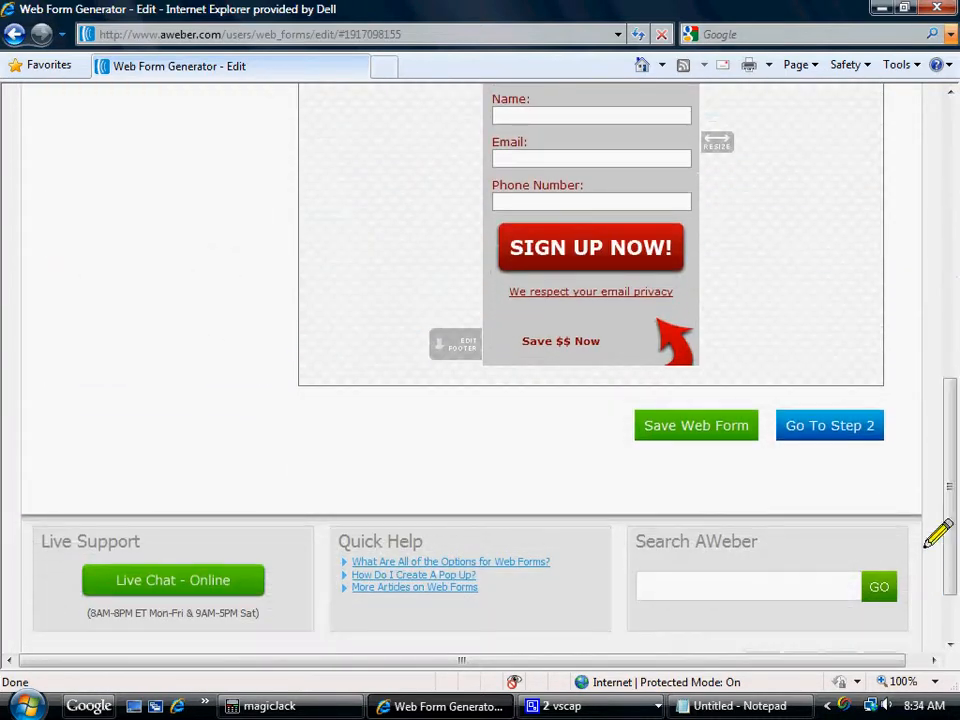
click(836, 424)
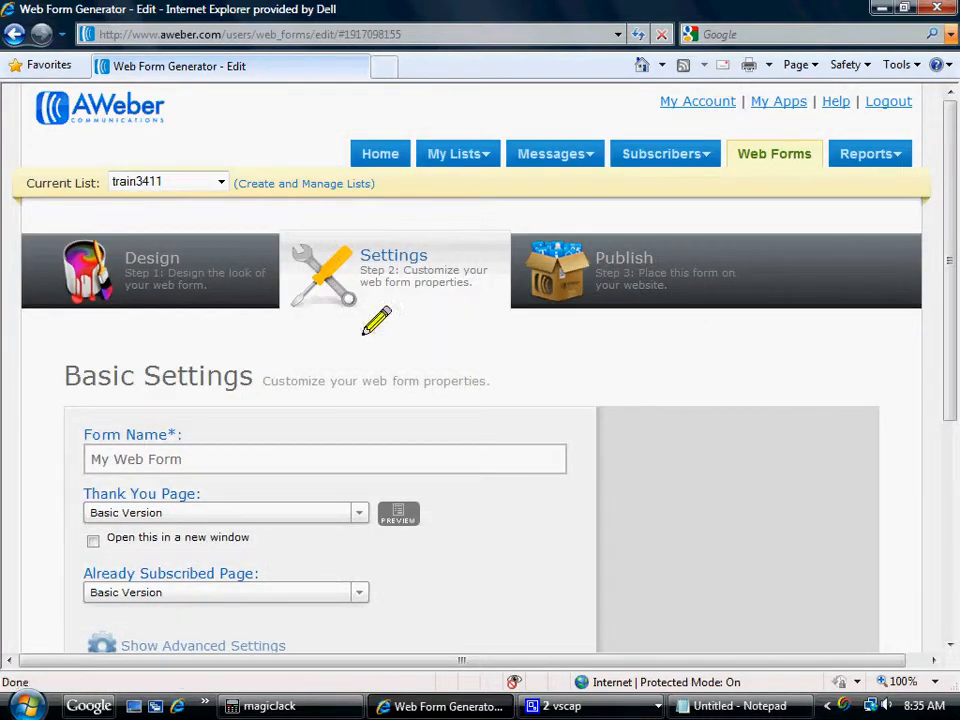
Name the web form "Save Cash Now" in its basic settings.
drag(945, 355, 950, 448)
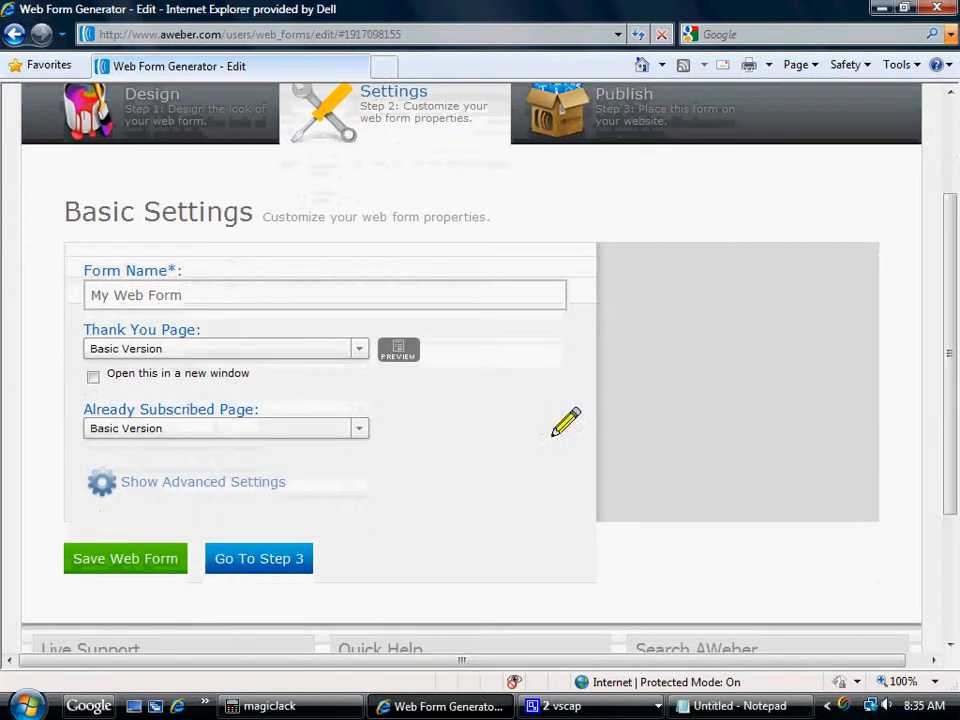
click(130, 298)
click(204, 297)
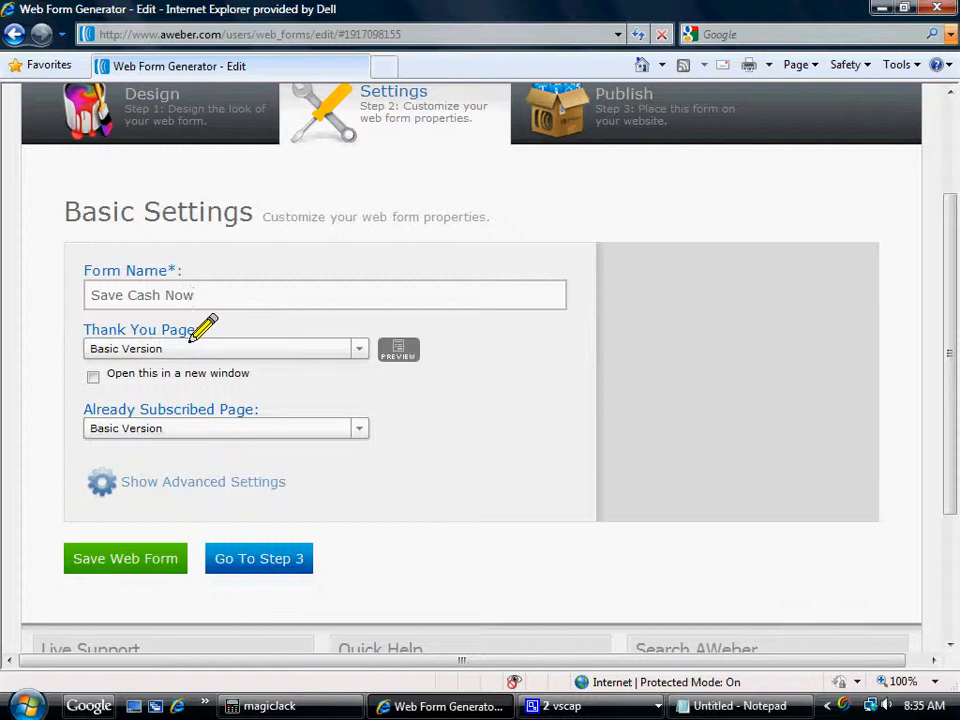
Preview the basic thank you page and set it to open in a new window.
click(400, 350)
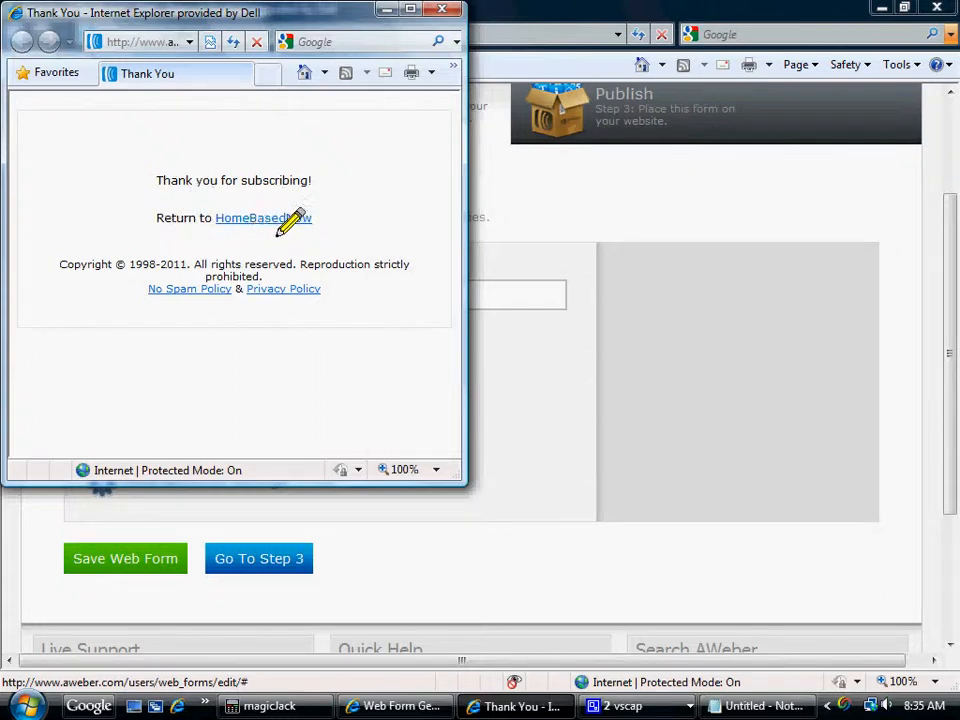
click(440, 11)
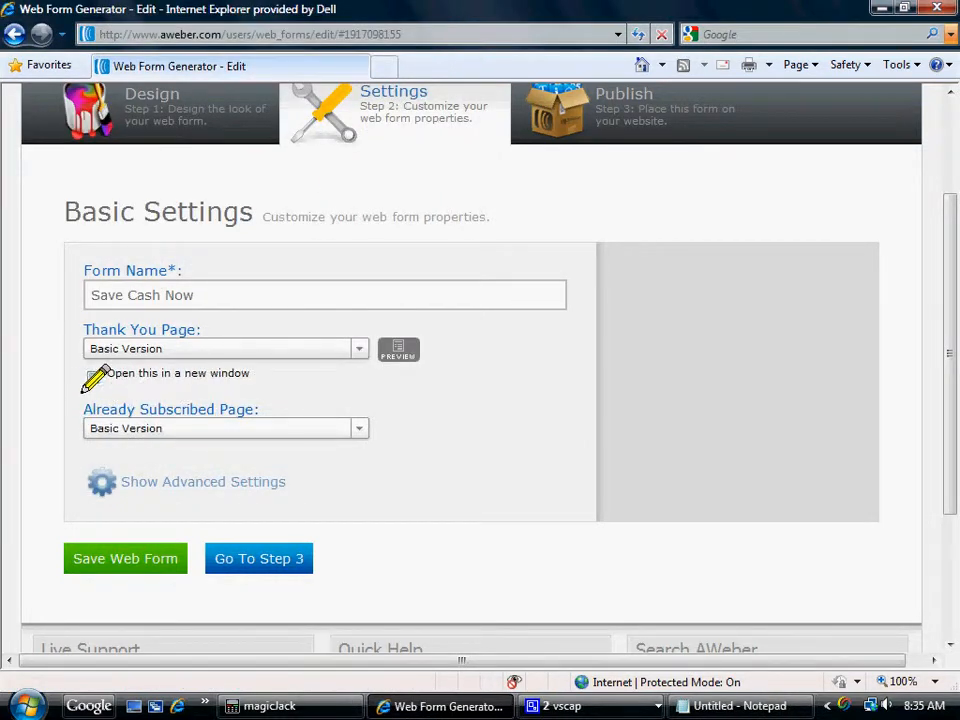
click(90, 378)
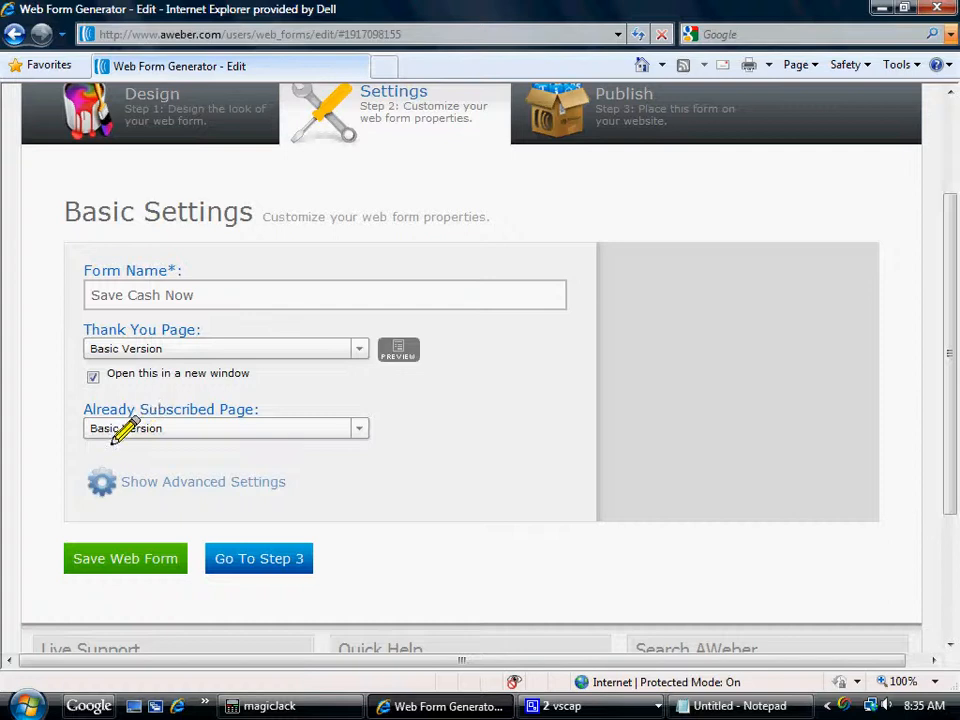
Keep the Basic Version for the already subscribed page and show the form's advanced settings.
click(348, 437)
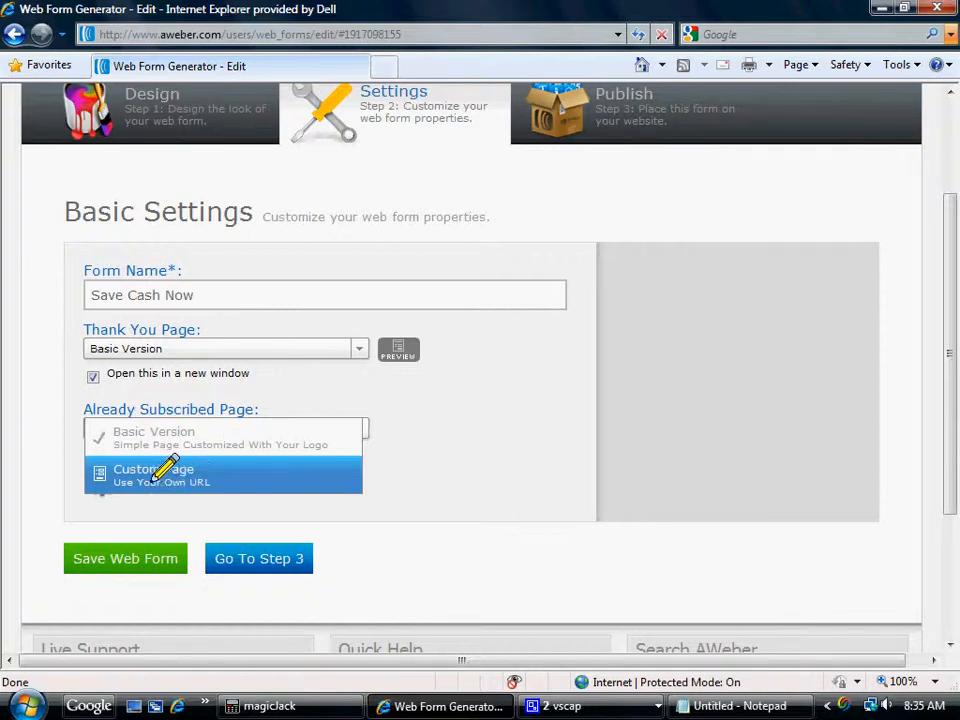
click(155, 433)
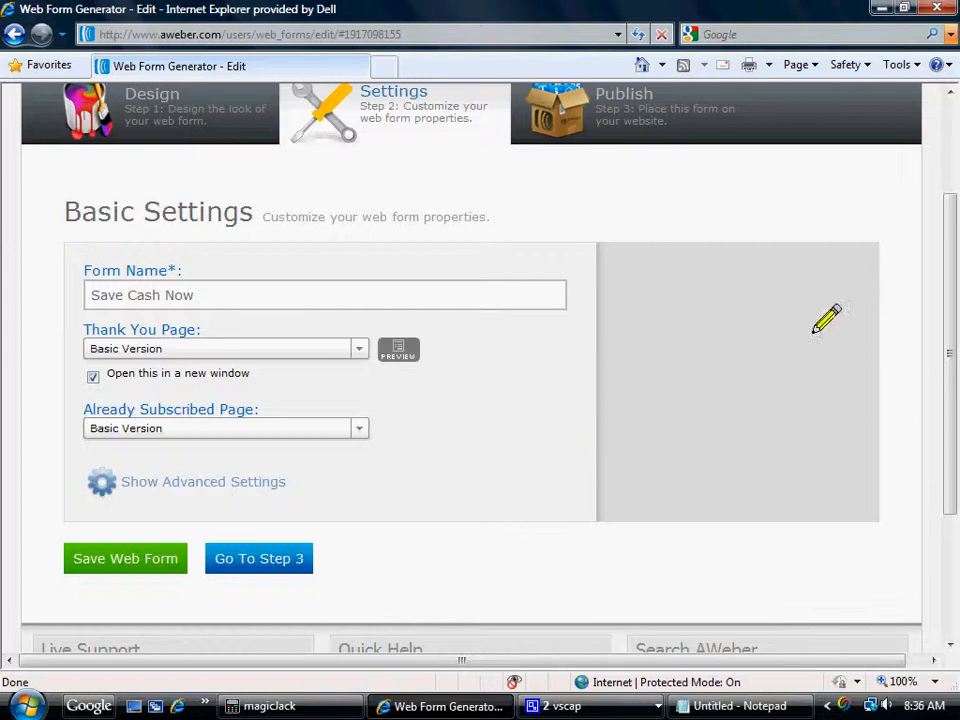
scroll(948, 350, down, 2)
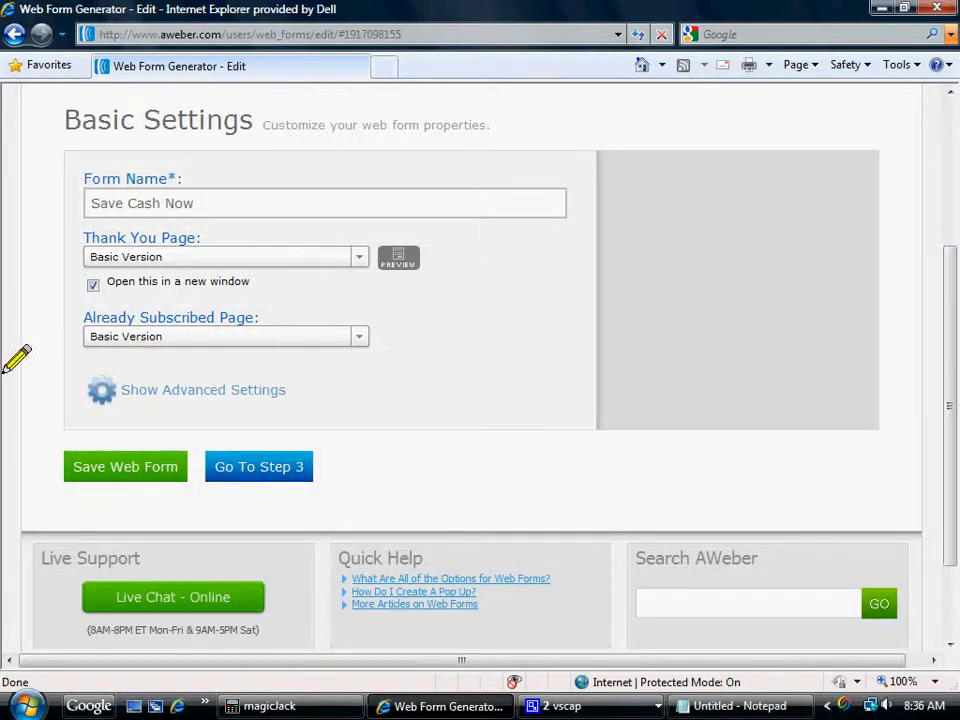
click(192, 392)
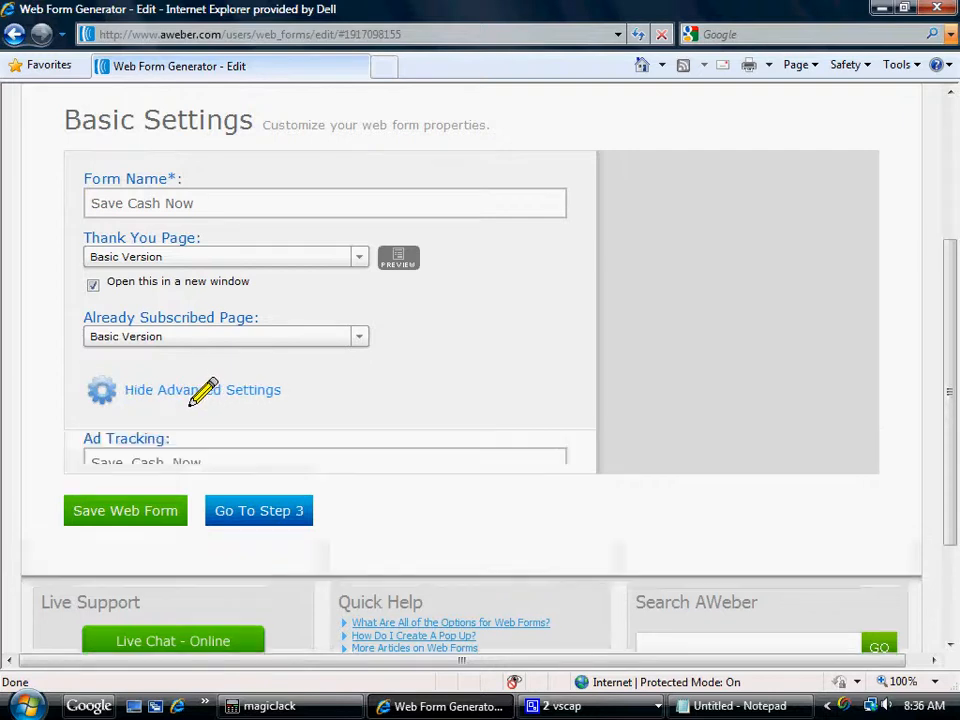
drag(944, 300, 945, 358)
click(155, 342)
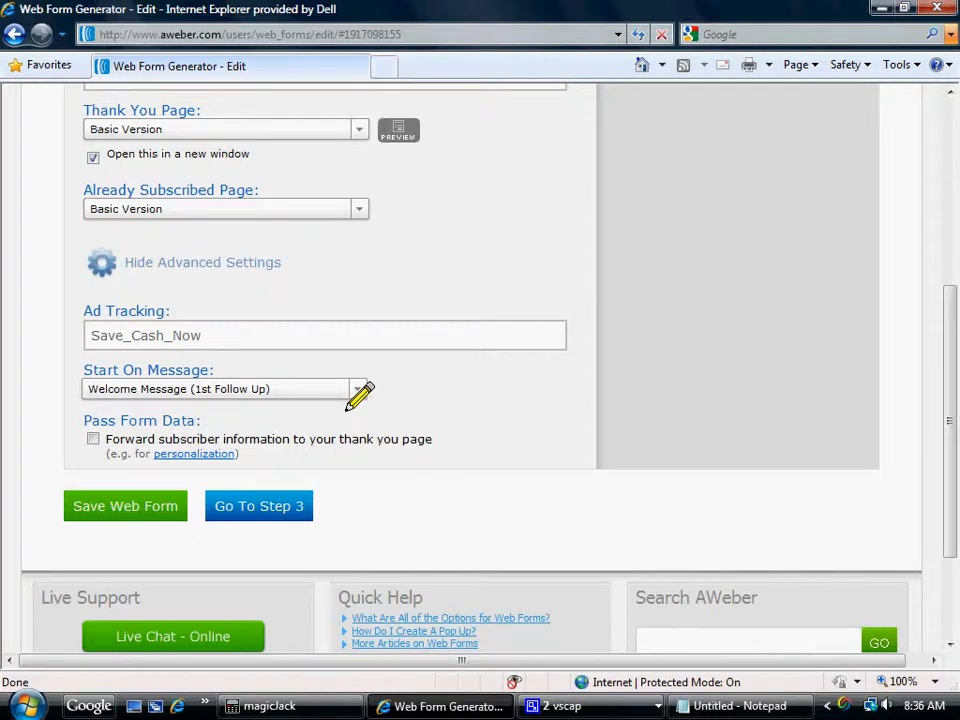
Continue to the web form's step 3, Publish, and save the form's pending changes.
click(253, 513)
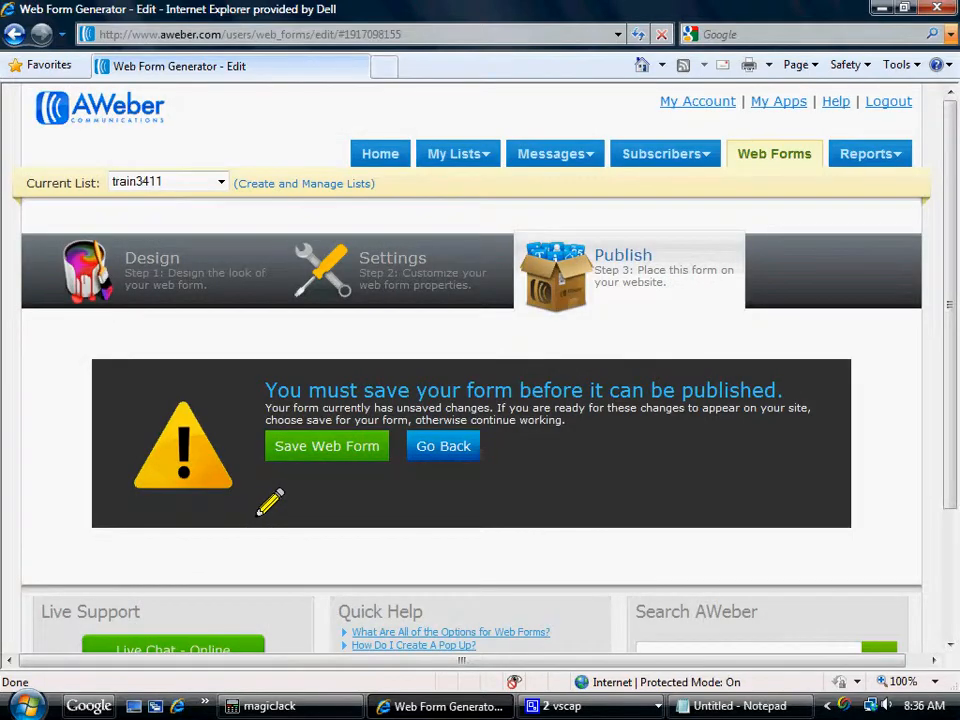
drag(945, 225, 948, 265)
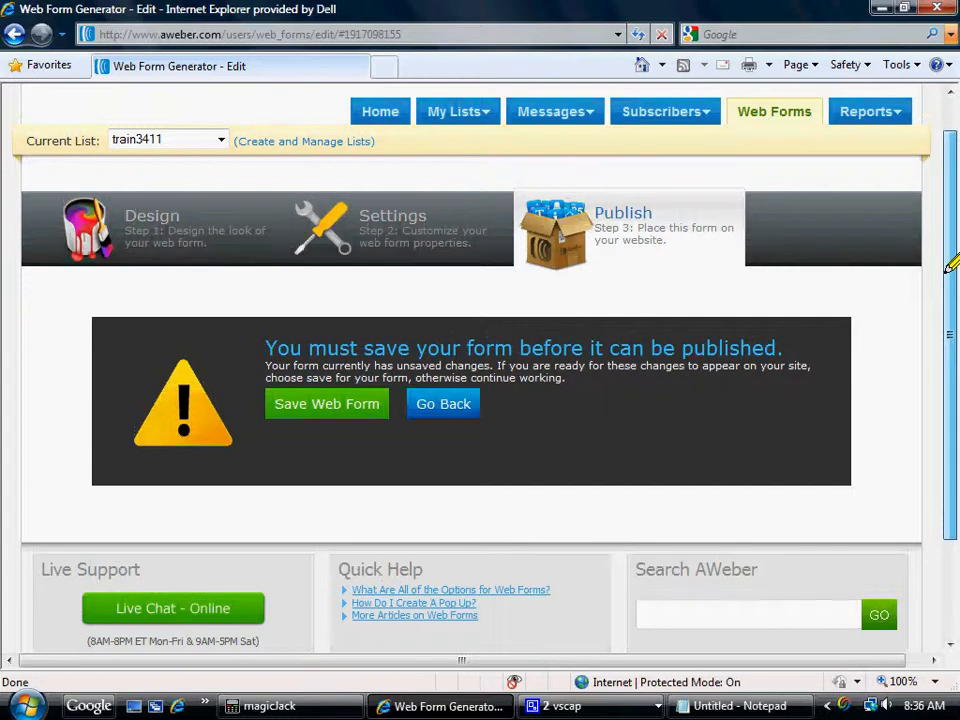
click(300, 403)
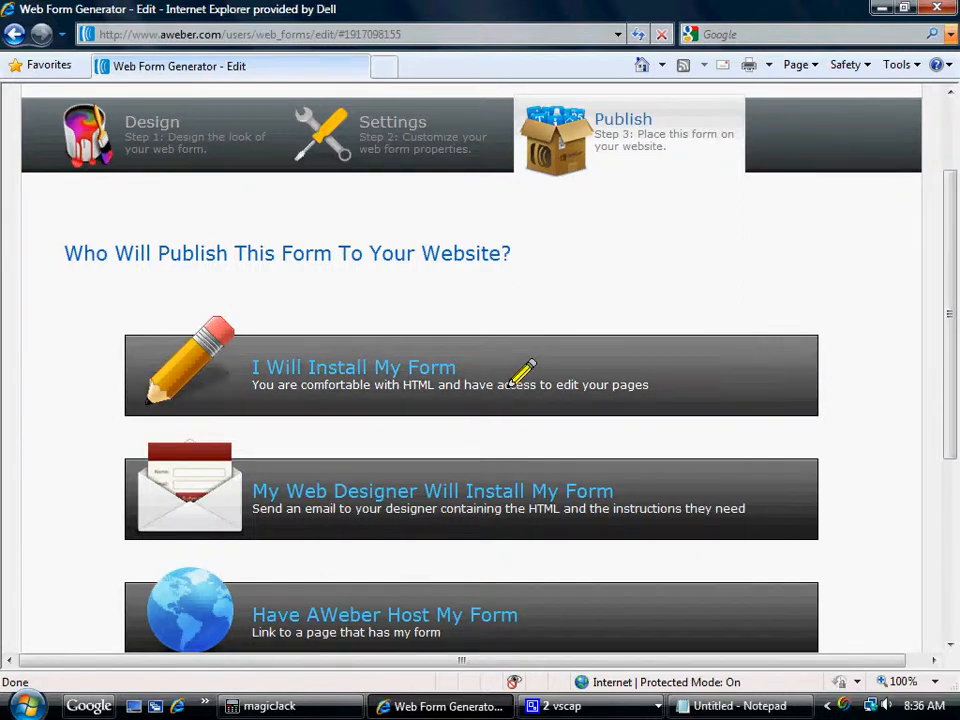
Choose to install the form yourself and copy its entire JavaScript snippet.
click(357, 368)
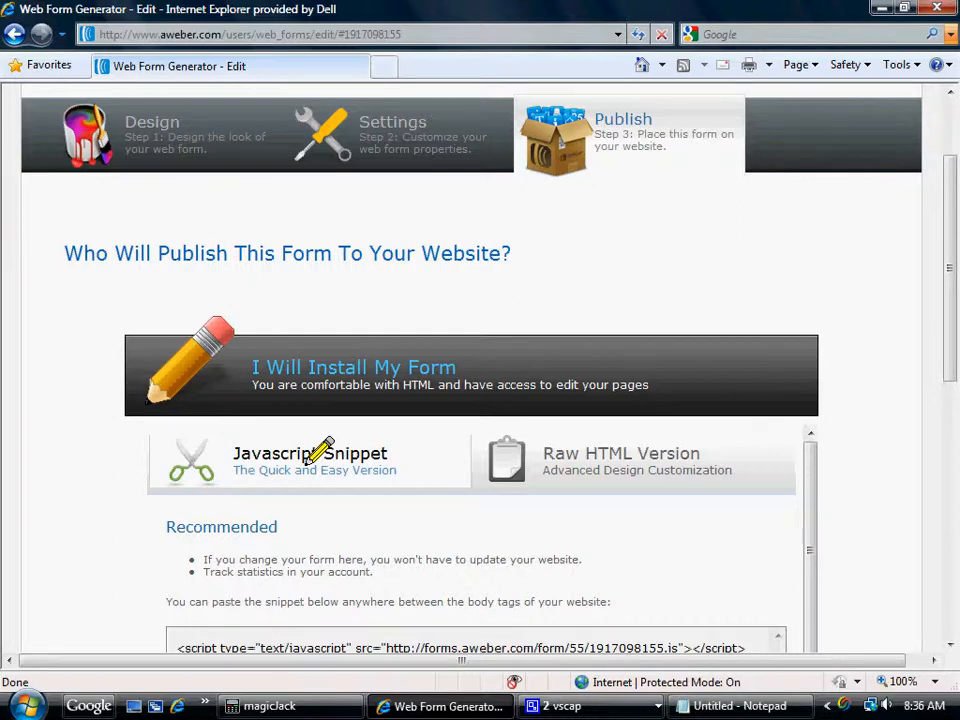
drag(949, 321, 949, 418)
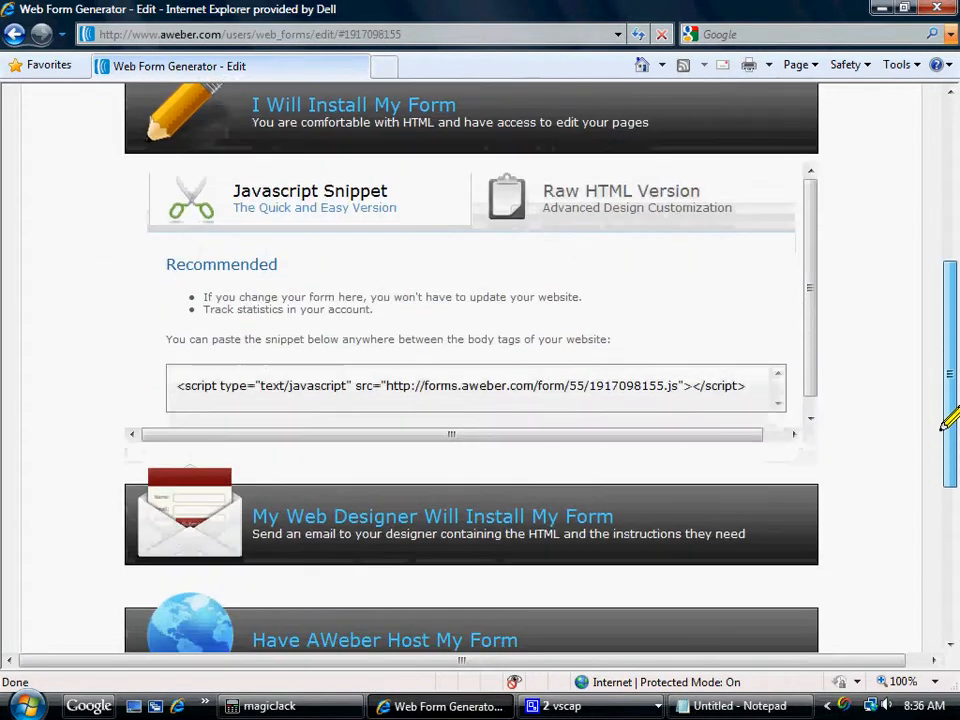
click(216, 399)
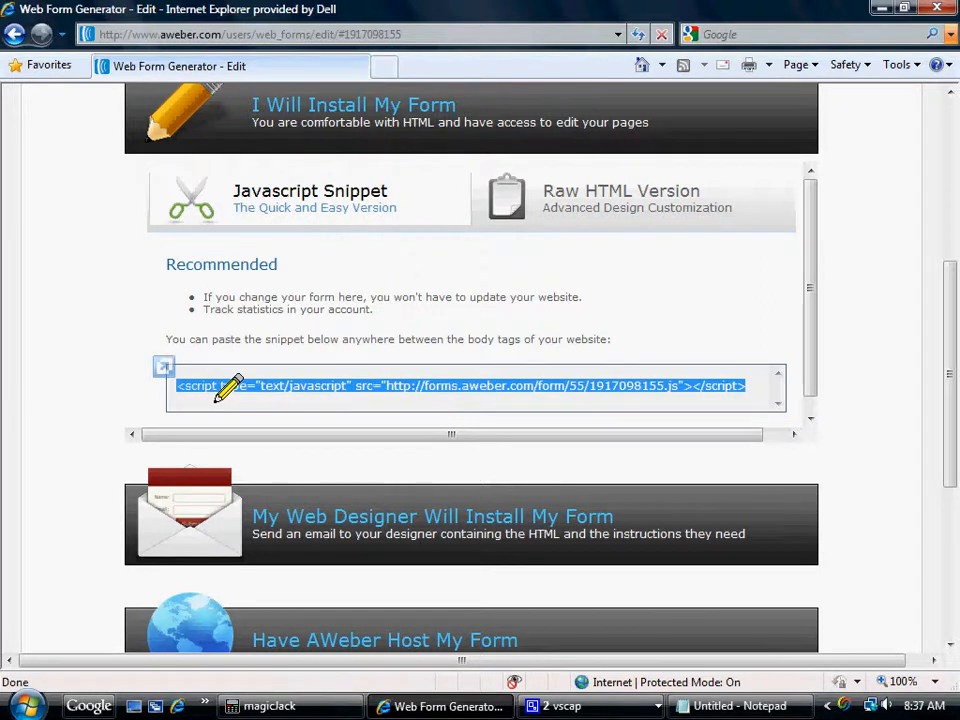
right_click(214, 395)
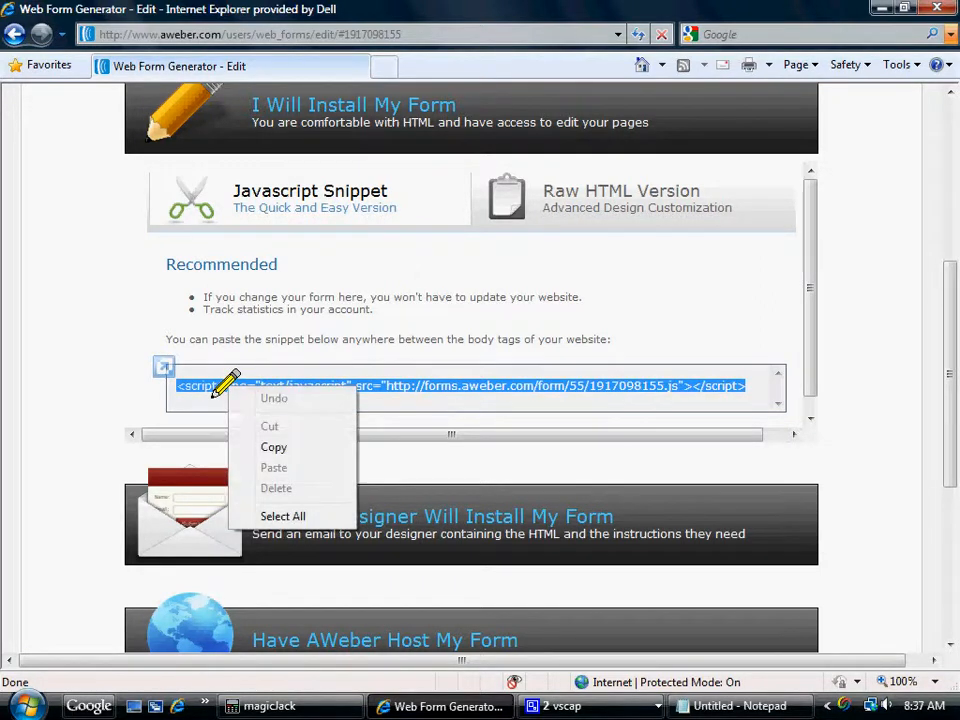
click(266, 449)
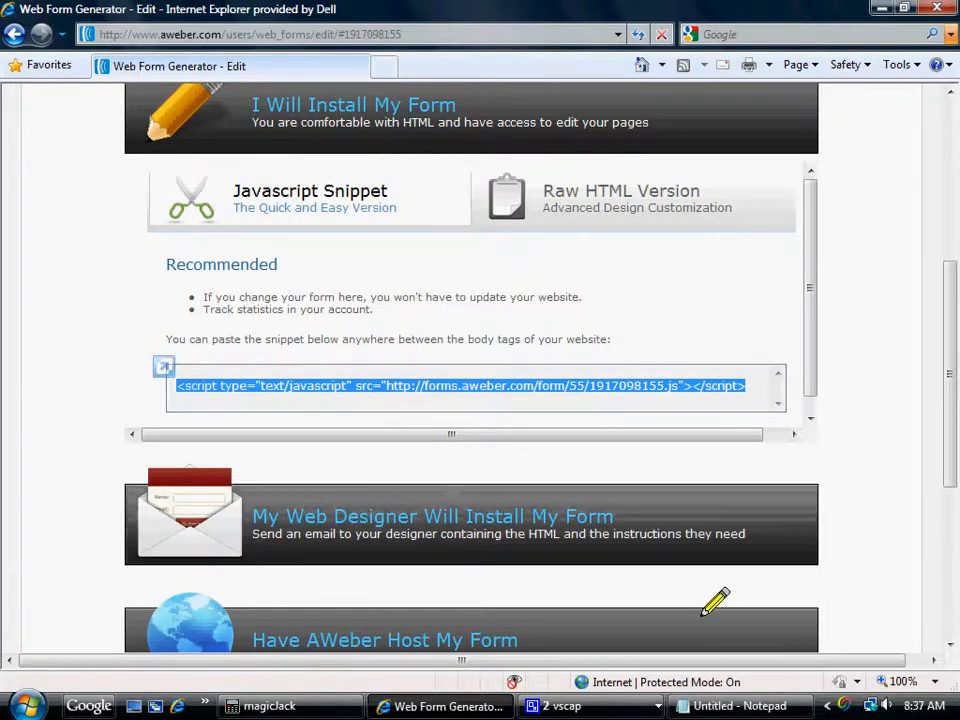
mouse_move(788, 704)
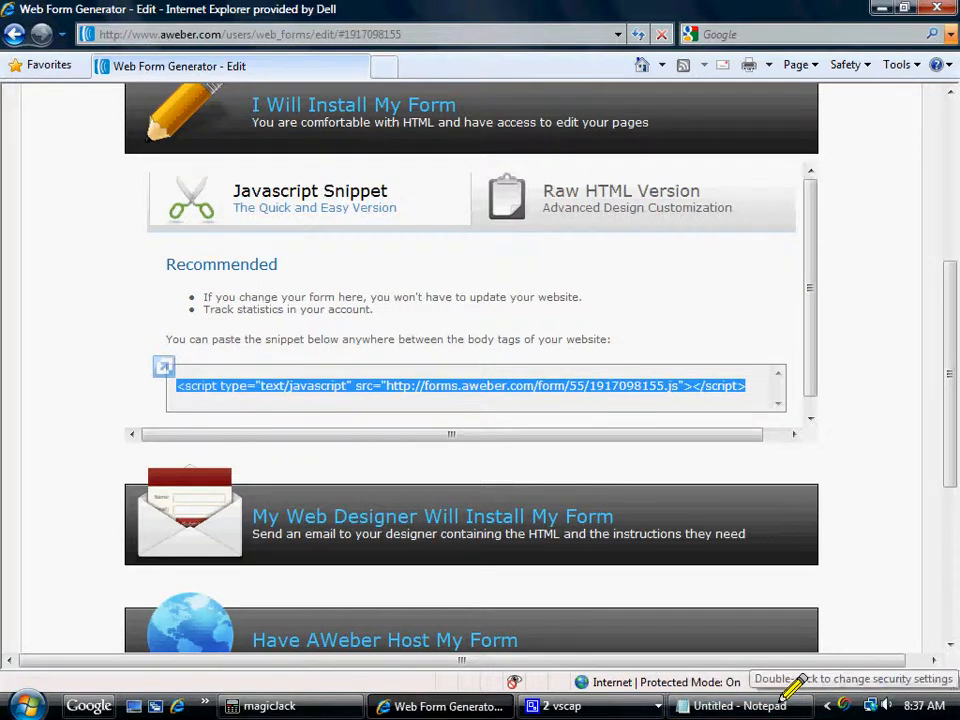